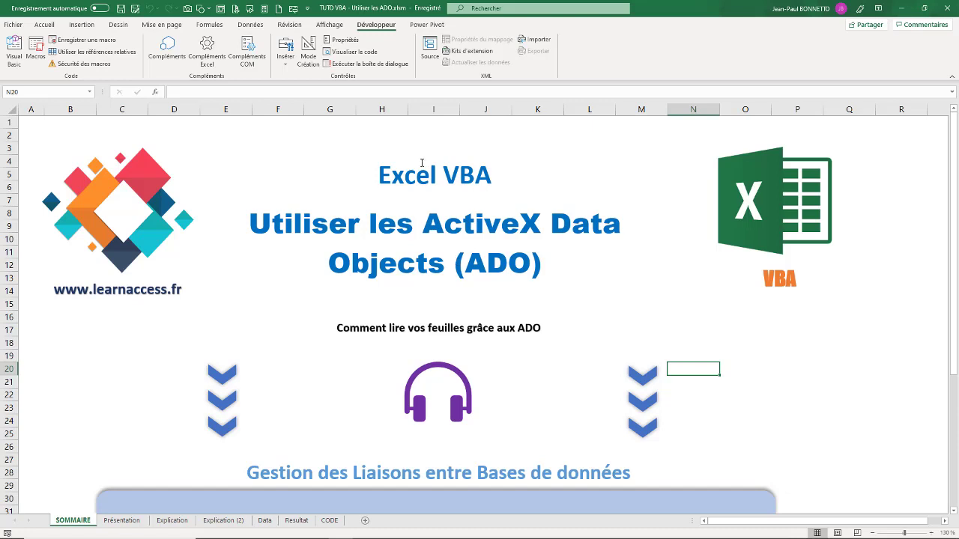
Read the SOMMAIRE description, then display the Présentation sheet with its ADO diagram
scroll(310, 243, "down", 5)
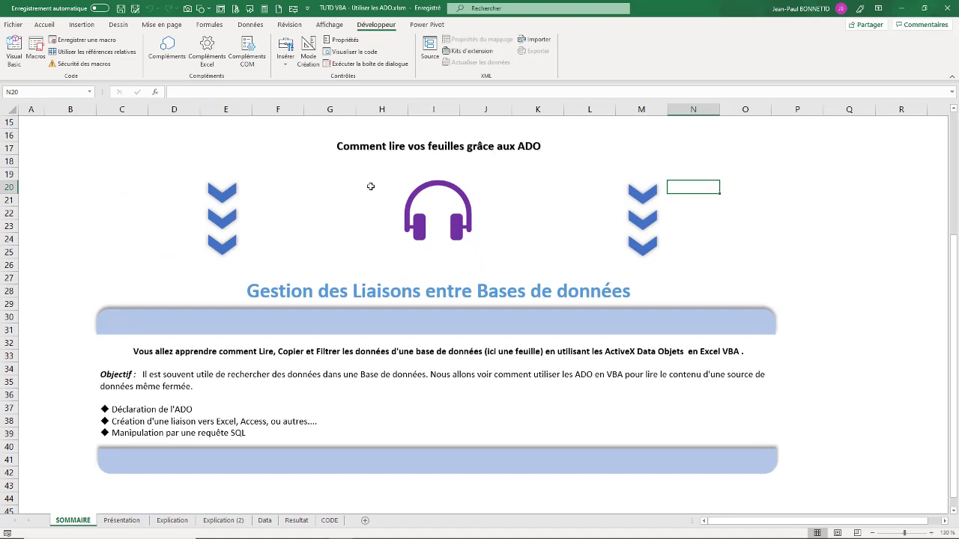
left_click(300, 421)
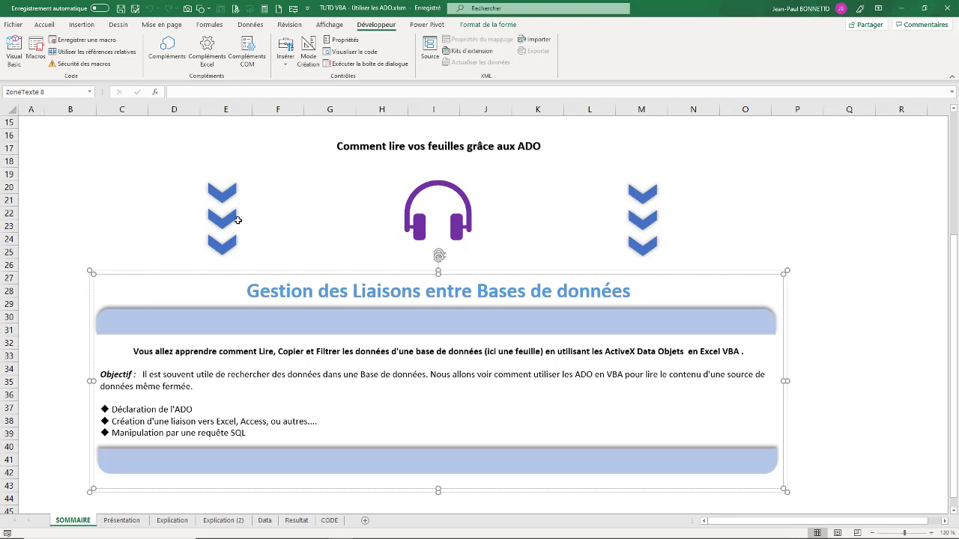
left_click(154, 198)
left_click(96, 148)
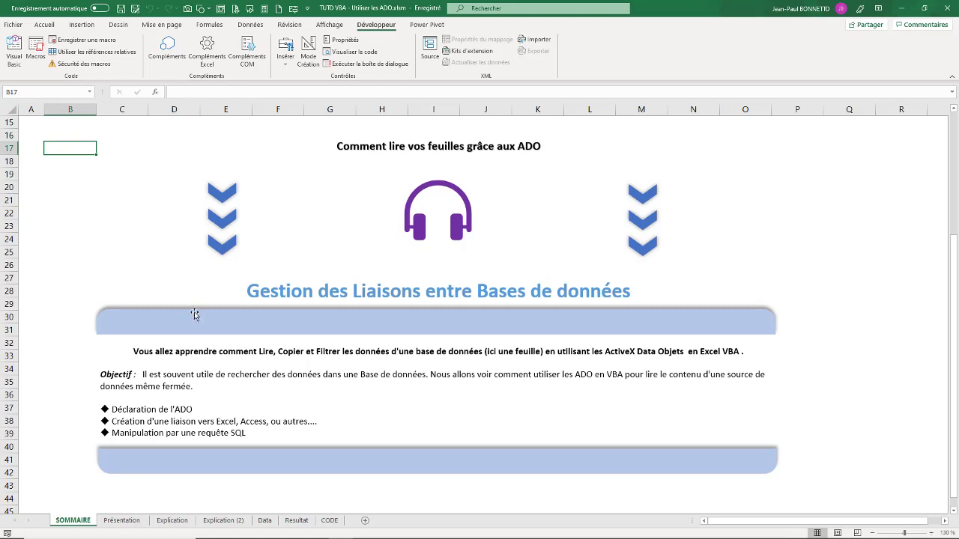
left_click(121, 520)
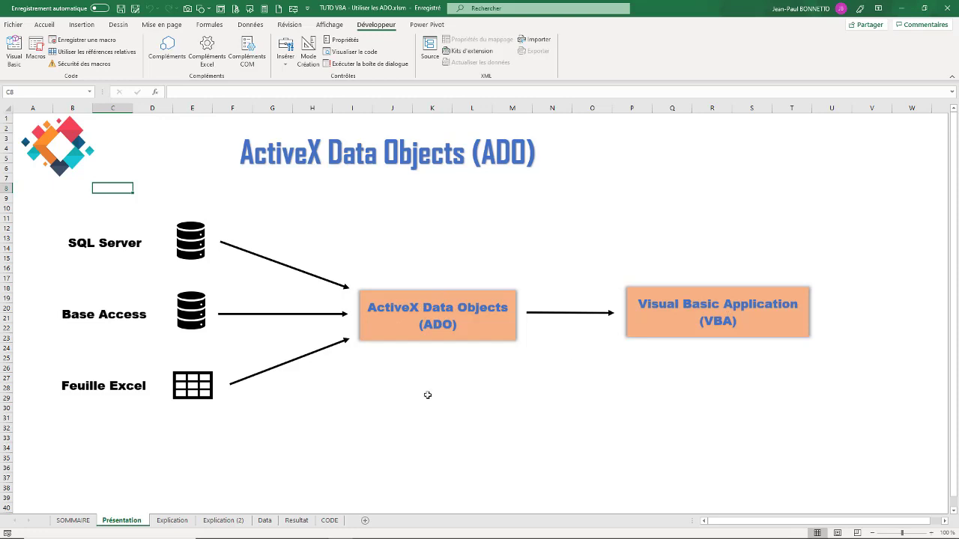
View the Explication sheet's Connexion diagram, then open the VBA editor on the UtilisationADODB macro
left_click(172, 521)
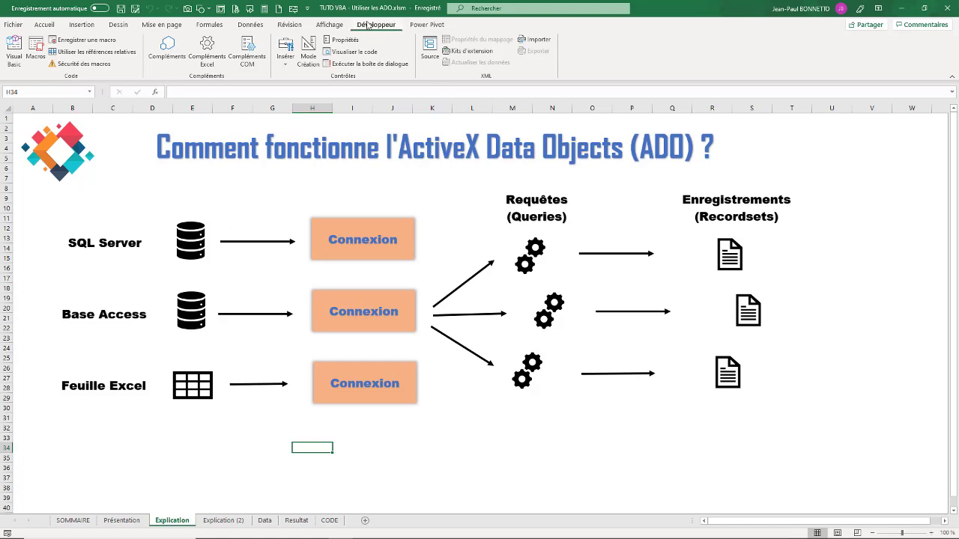
left_click(13, 46)
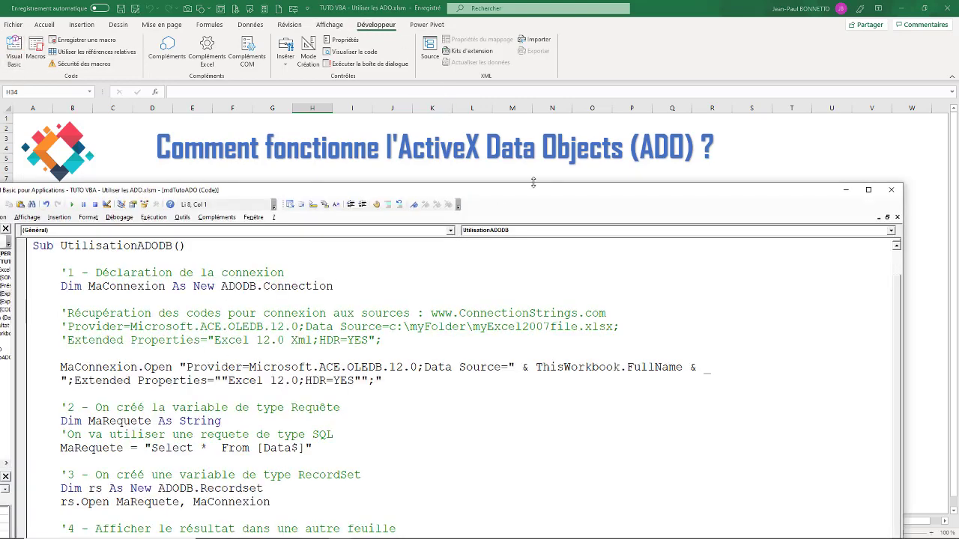
Maximize the VBA editor, widen the project panes and highlight the Déclaration de la connexion comment
left_click(867, 189)
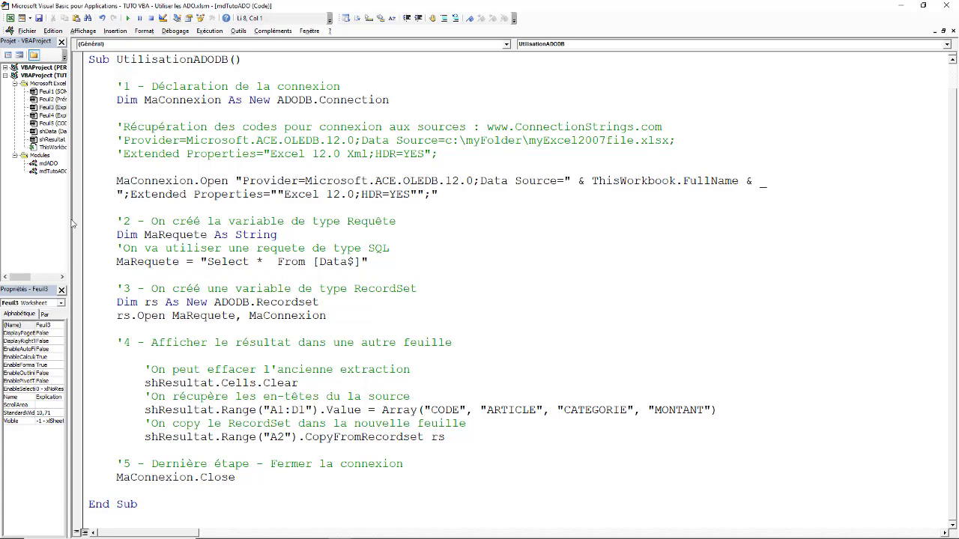
left_click_drag(74, 219, 124, 218)
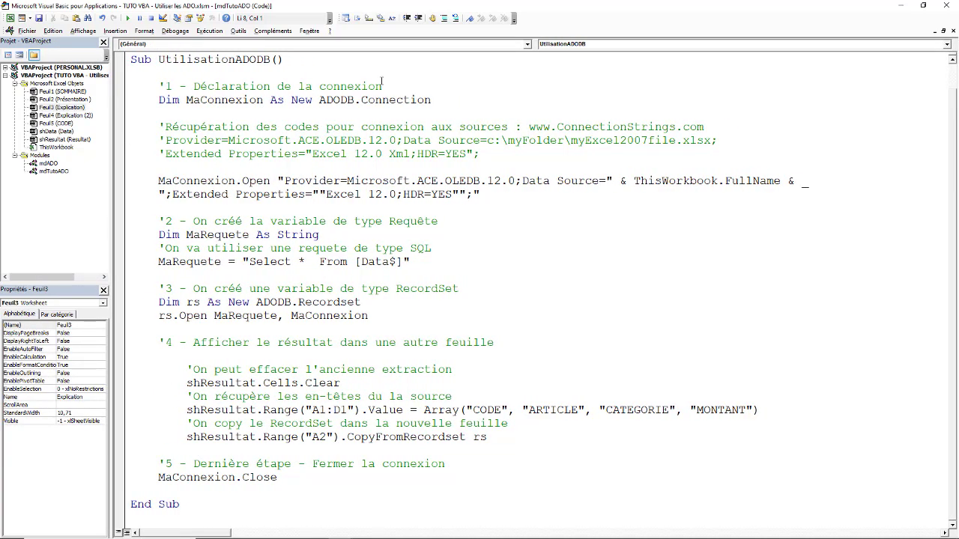
left_click_drag(382, 86, 193, 87)
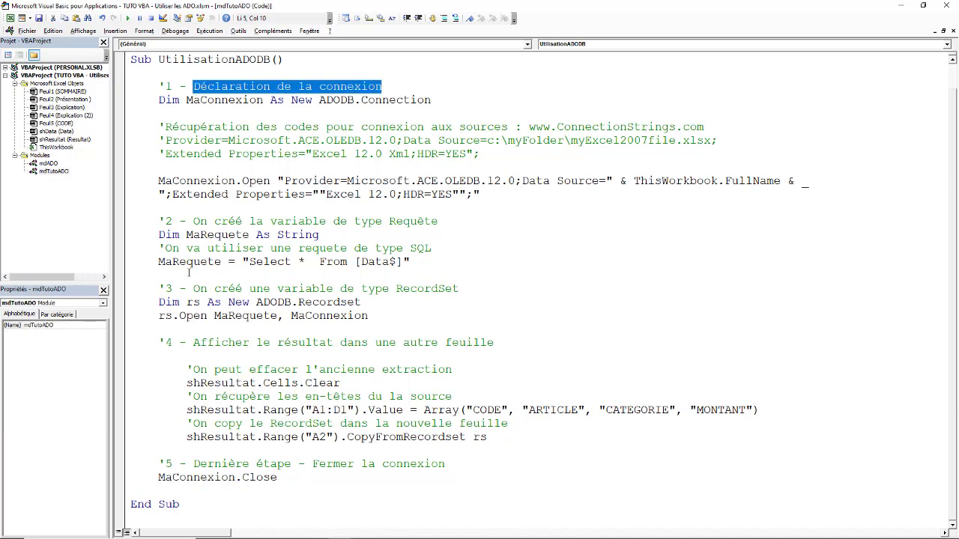
left_click(213, 109)
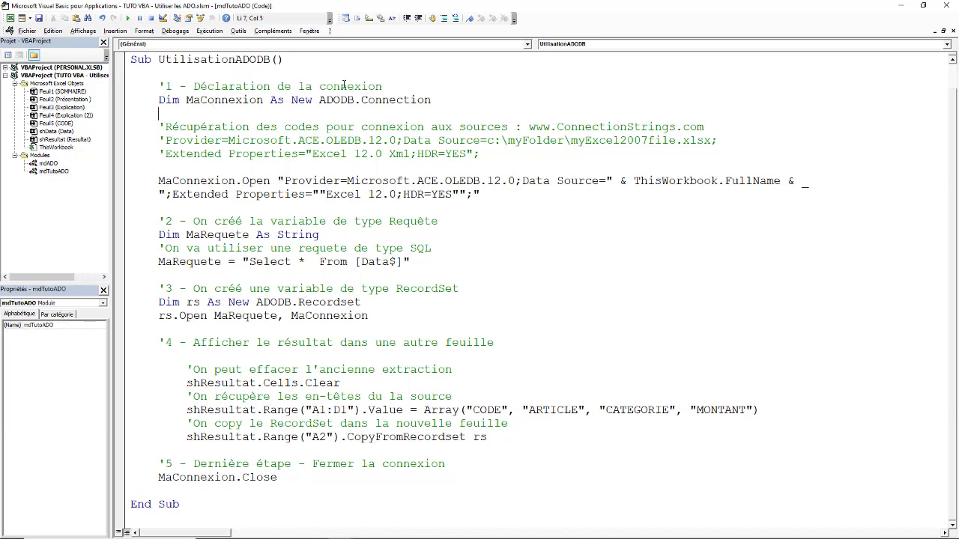
Highlight the ADODB library, the MaConnexion variable and the sample data source path
left_click_drag(353, 100, 325, 99)
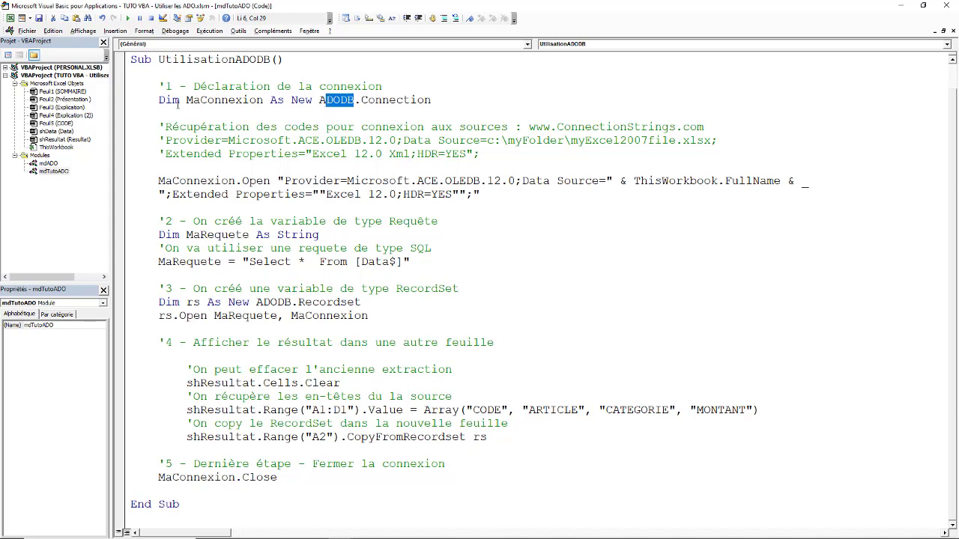
left_click_drag(179, 99, 263, 100)
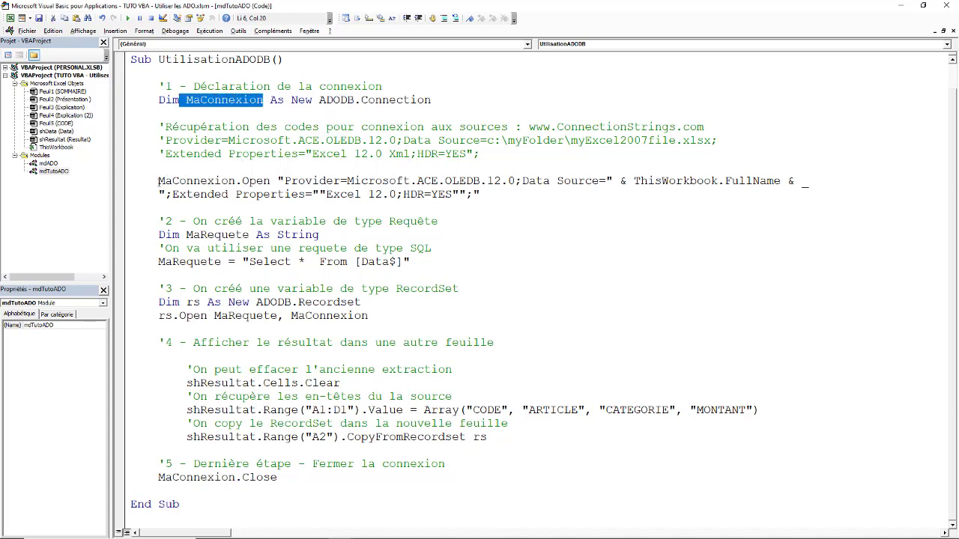
left_click_drag(158, 181, 234, 180)
left_click(404, 141)
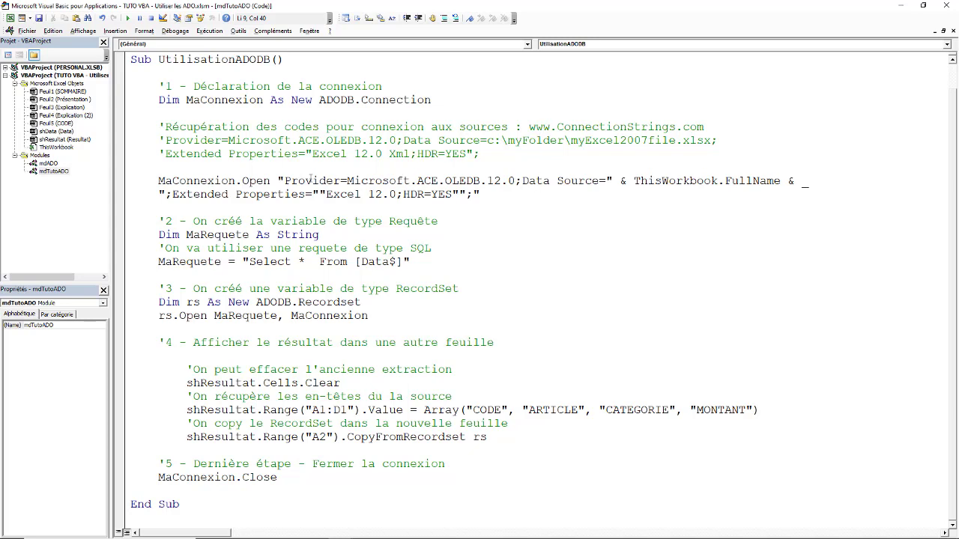
left_click(500, 141)
left_click_drag(556, 127, 633, 128)
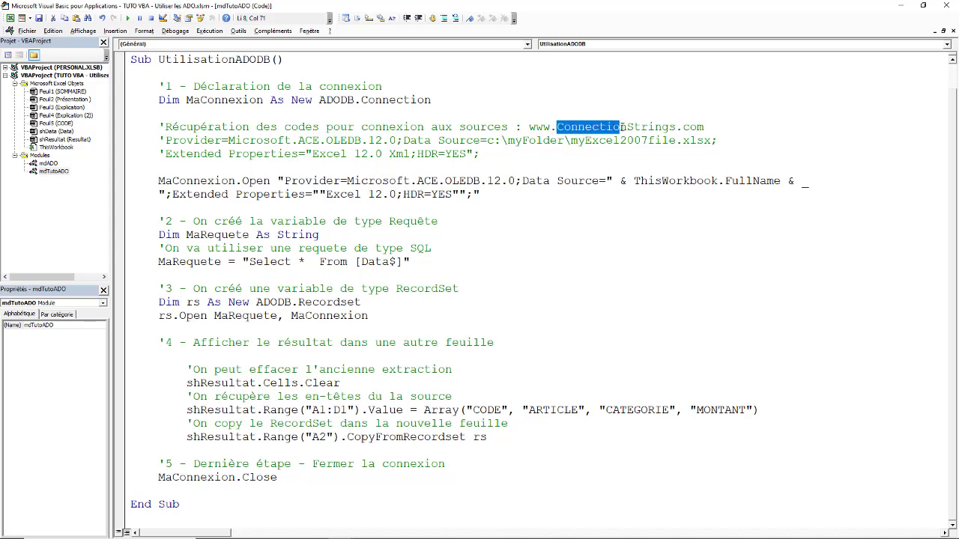
left_click(672, 127)
key("BackSpace")
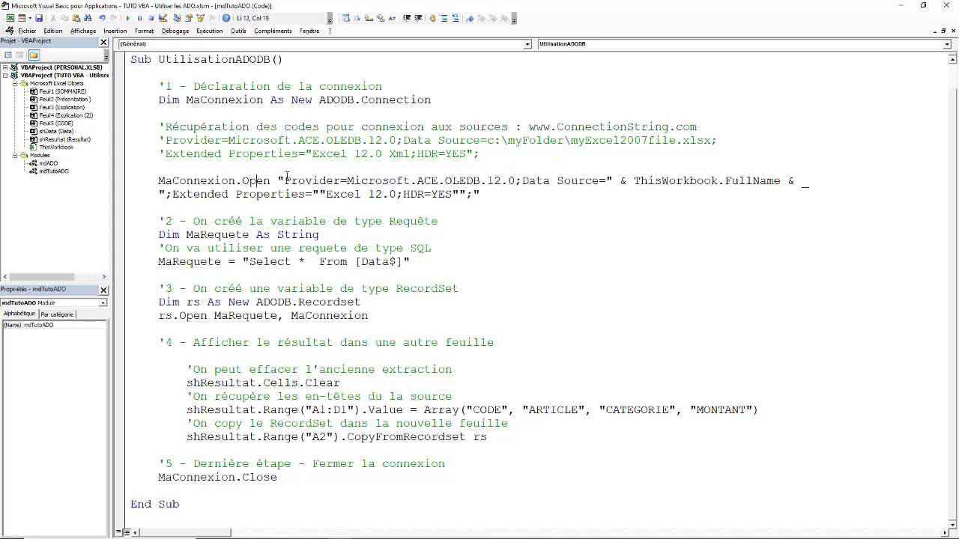
left_click_drag(277, 181, 368, 195)
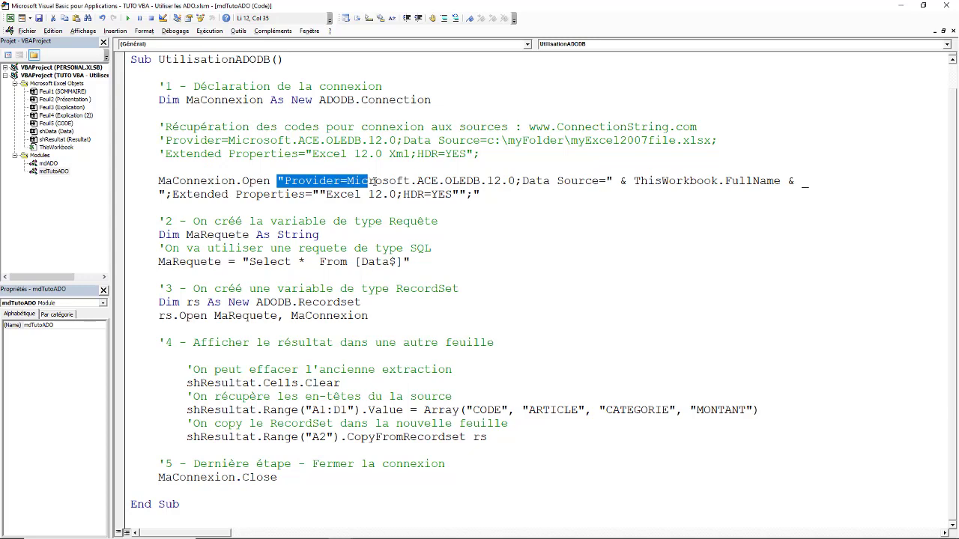
left_click(208, 231)
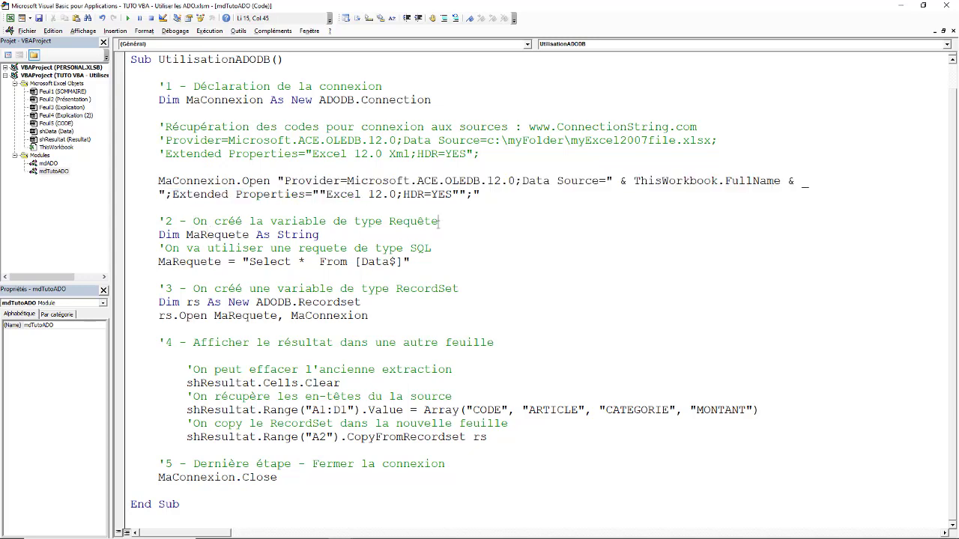
left_click_drag(440, 222, 334, 224)
left_click(189, 235)
left_click_drag(422, 263, 242, 263)
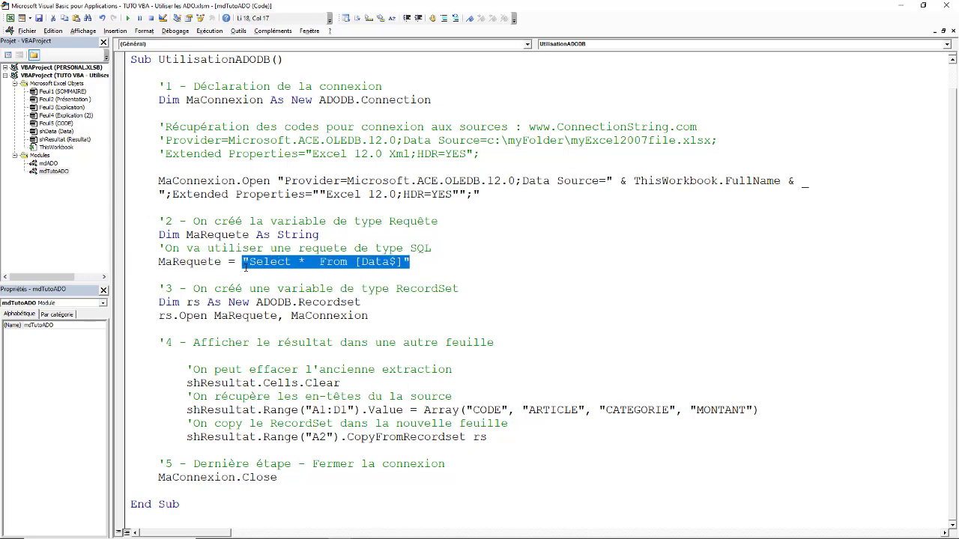
left_click(439, 259)
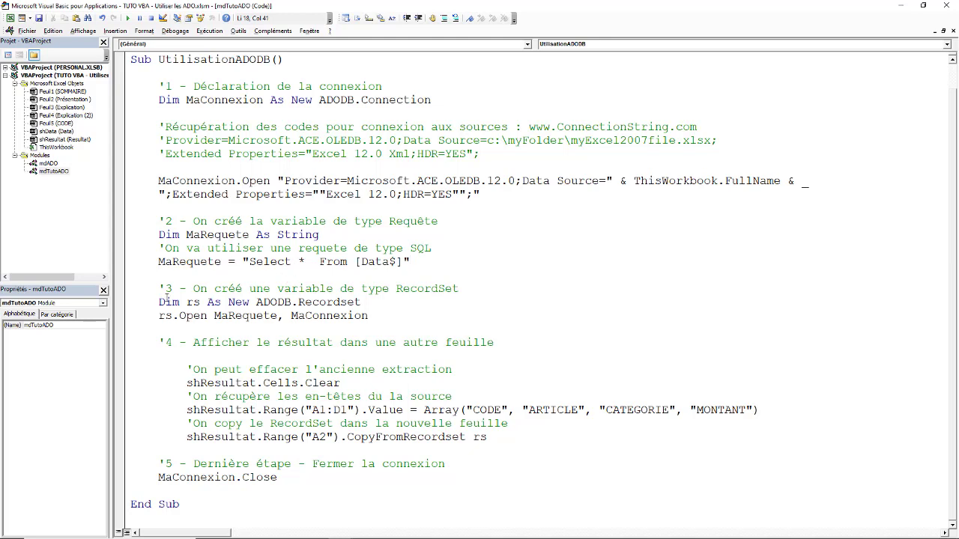
left_click_drag(146, 301, 388, 312)
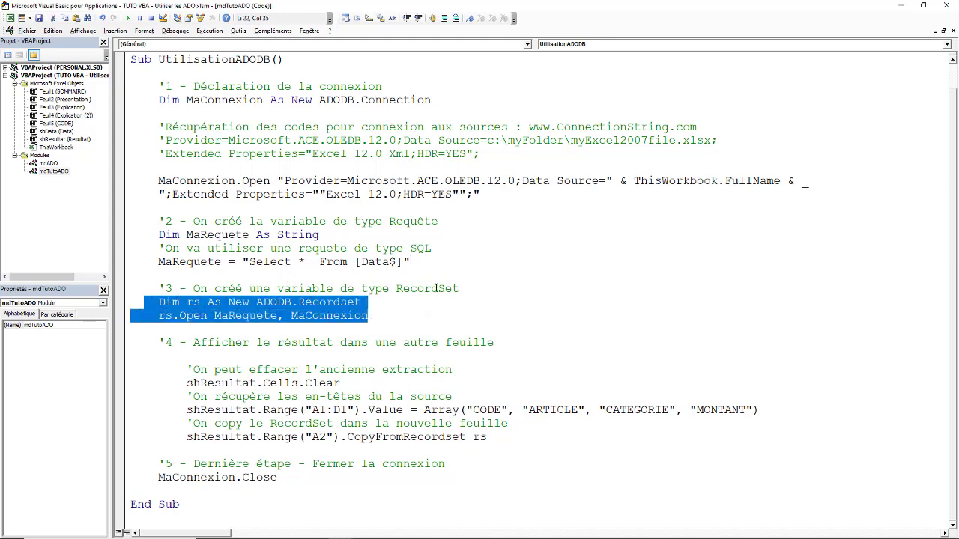
left_click(439, 288)
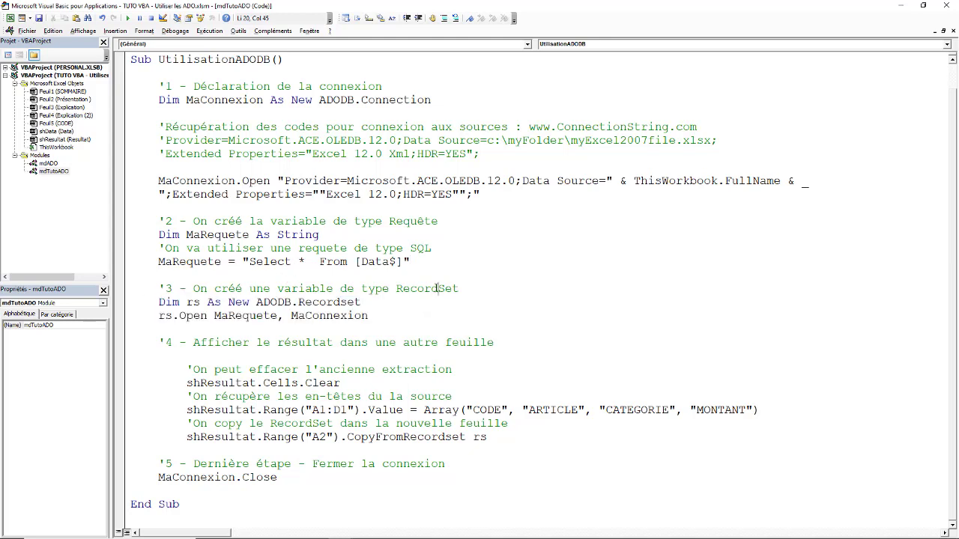
left_click(179, 316)
left_click(325, 316)
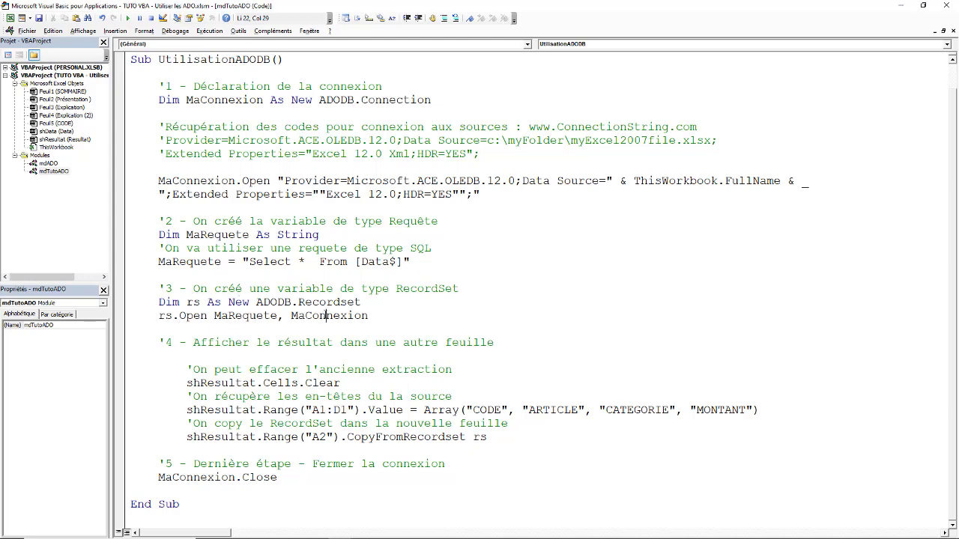
left_click(178, 343)
left_click(189, 451)
left_click_drag(277, 480, 256, 480)
Restore the editor window and clear the previous extraction from the Resultat sheet
double_click(324, 8)
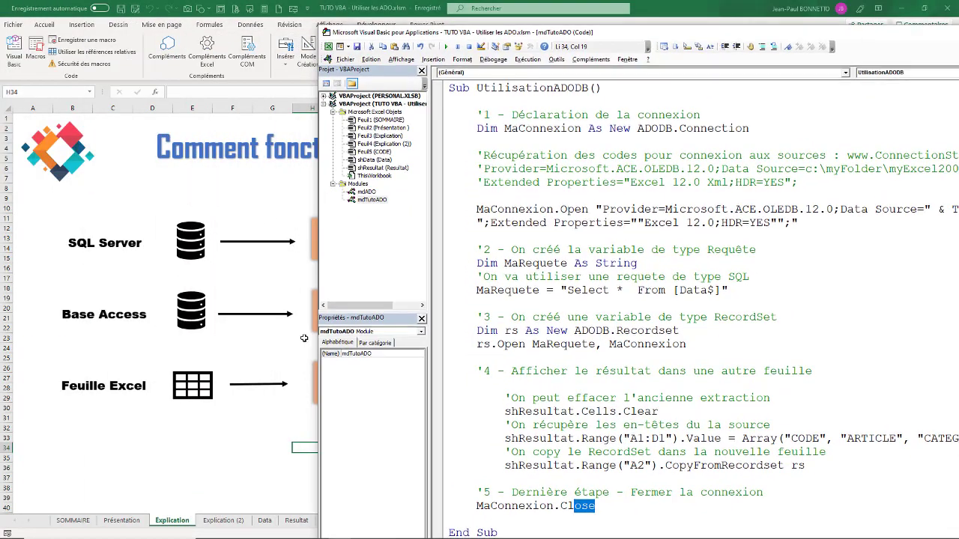
left_click(264, 521)
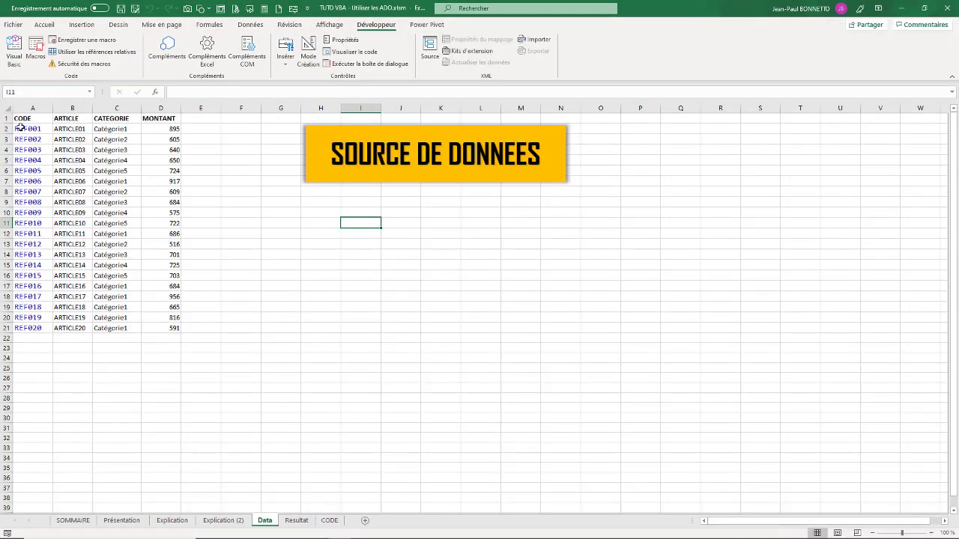
left_click(296, 520)
mouse_move(18, 118)
left_mouse_down()
mouse_move(171, 500)
mouse_move(212, 517)
left_mouse_up()
key("Delete")
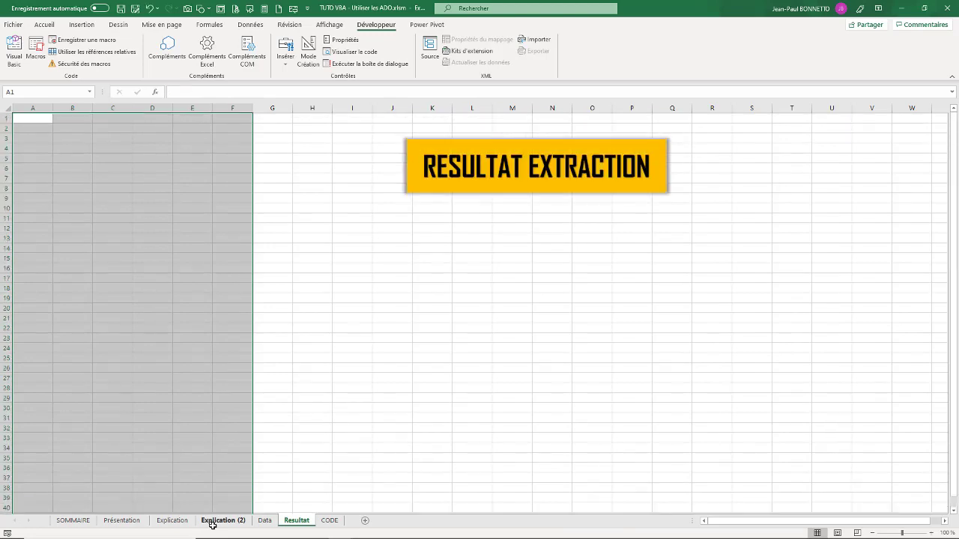
left_click(293, 263)
left_click(191, 218)
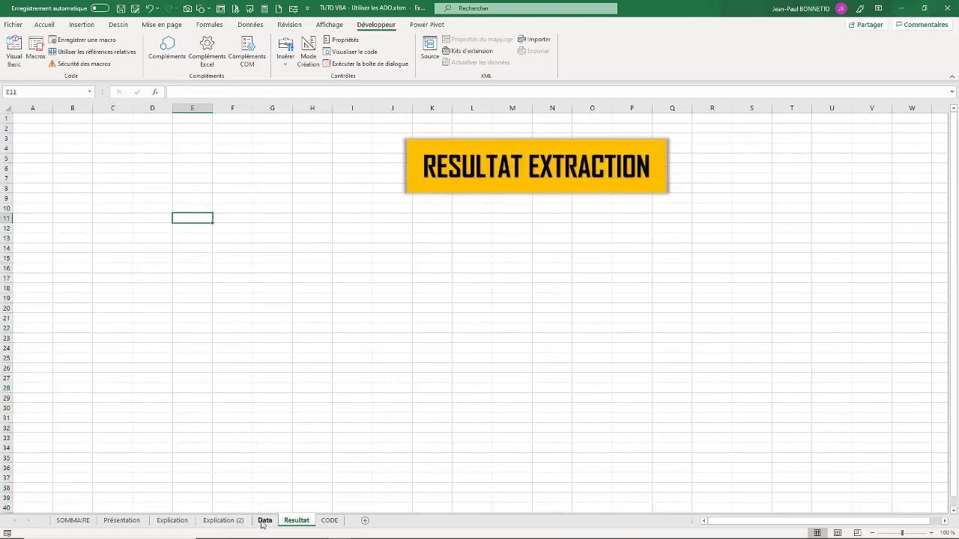
Run the UtilisationADODB macro to refill the Resultat sheet from the Data table
left_click(263, 522)
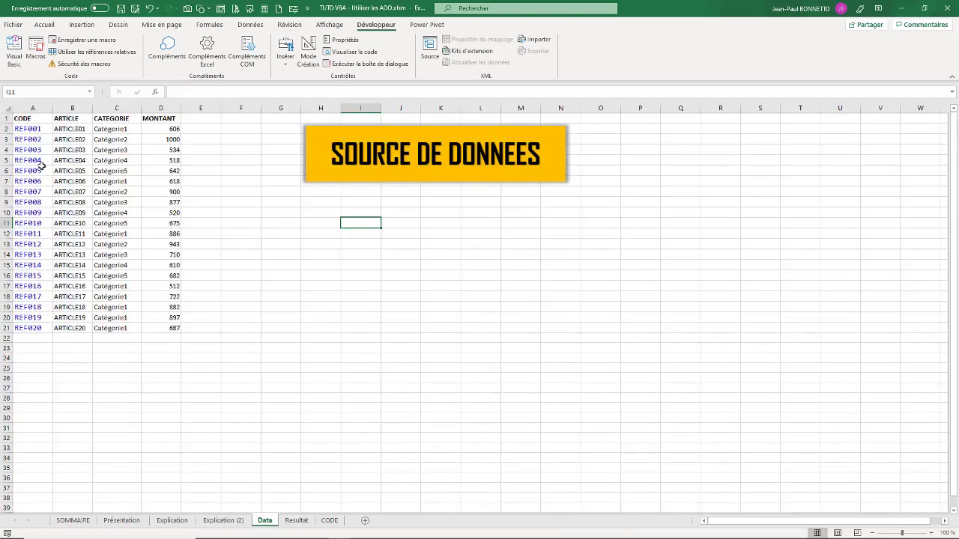
left_click(297, 520)
left_click(272, 198)
mouse_move(389, 529)
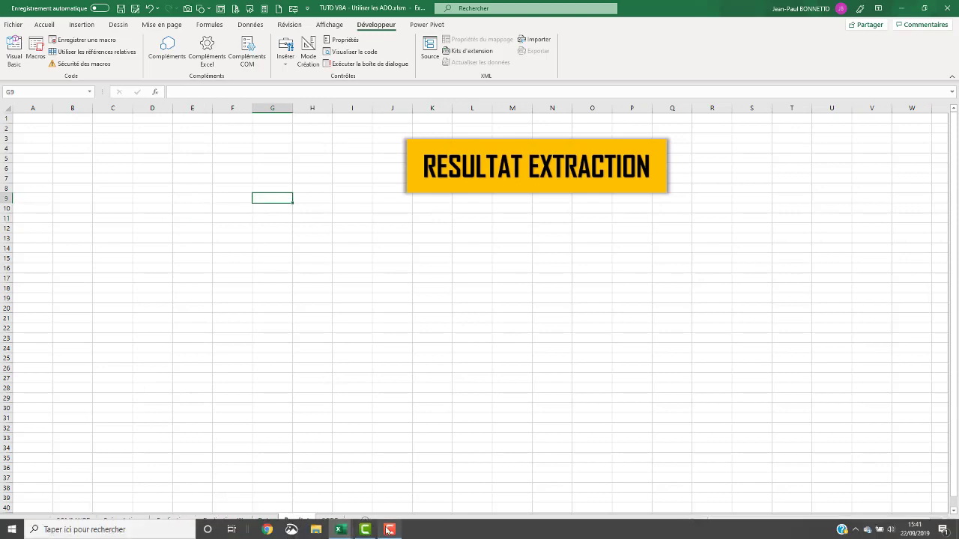
mouse_move(340, 530)
left_click(405, 487)
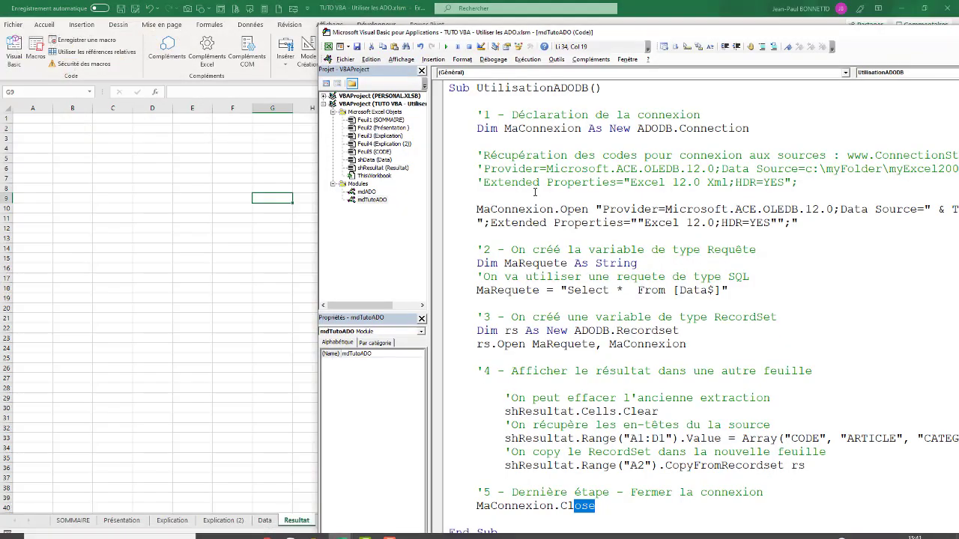
left_click(535, 192)
left_click(447, 46)
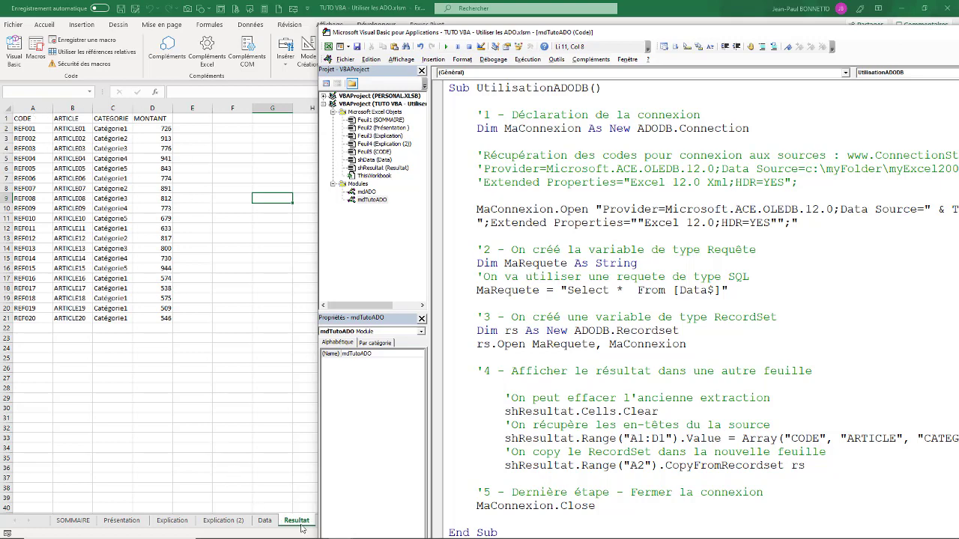
Check the 20 extracted records against the Data sheet, then maximize the code editor again
key("alt+F11")
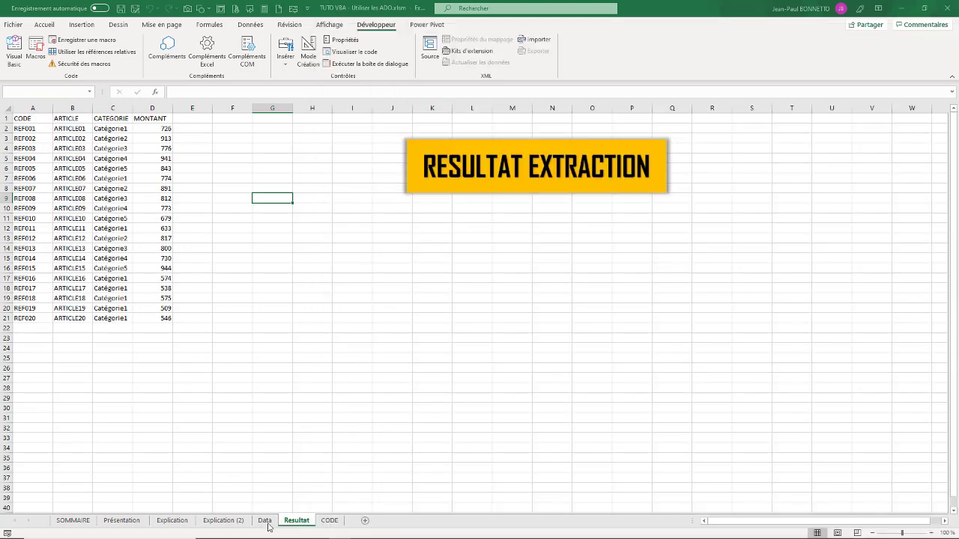
left_click(266, 523)
left_click(304, 520)
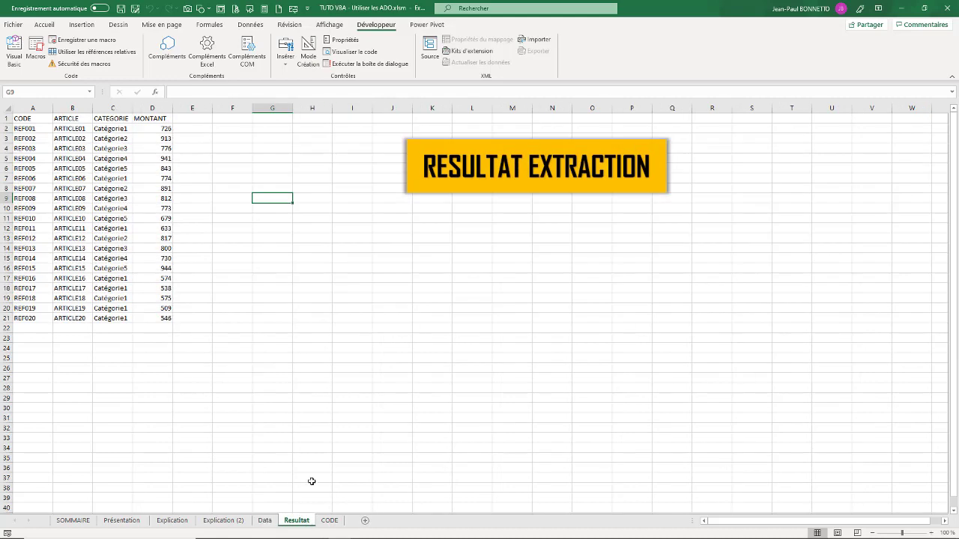
mouse_move(347, 533)
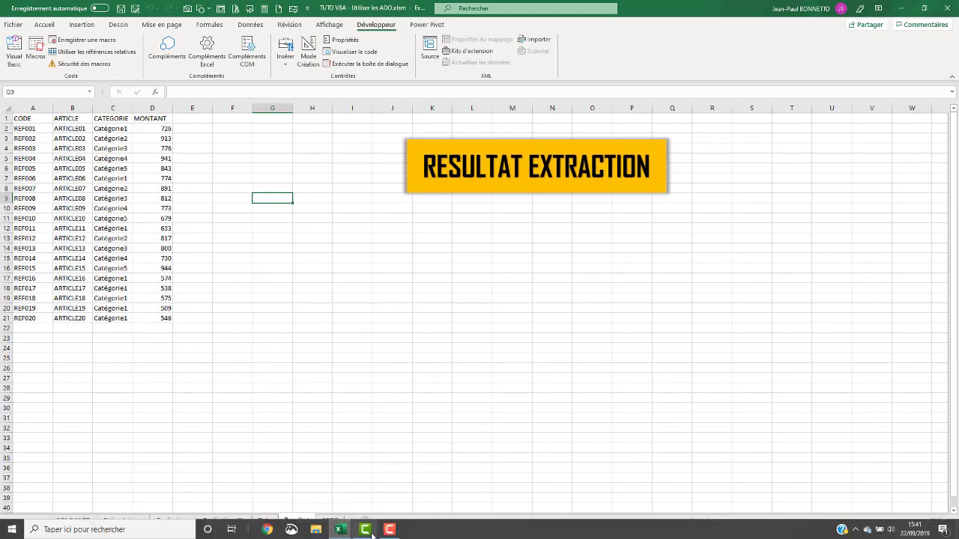
left_click(382, 487)
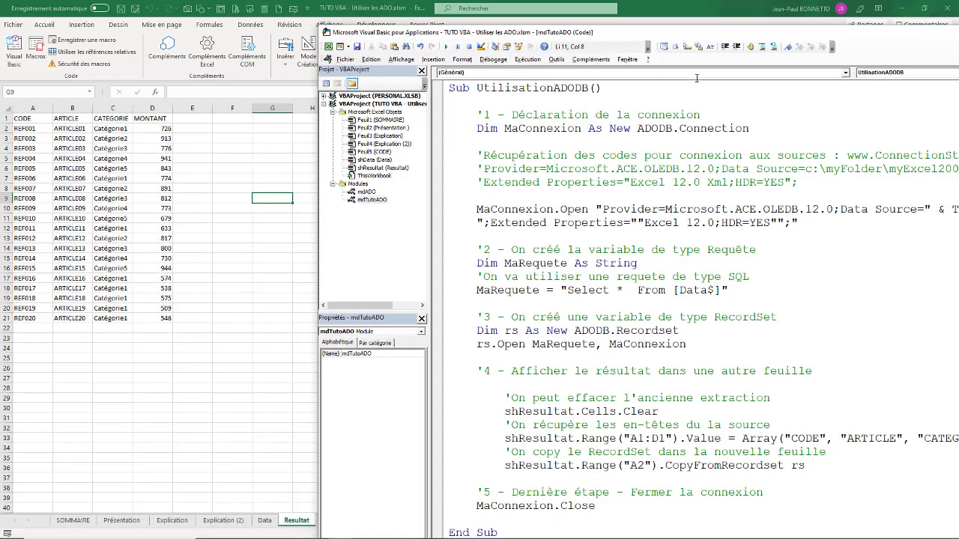
double_click(700, 32)
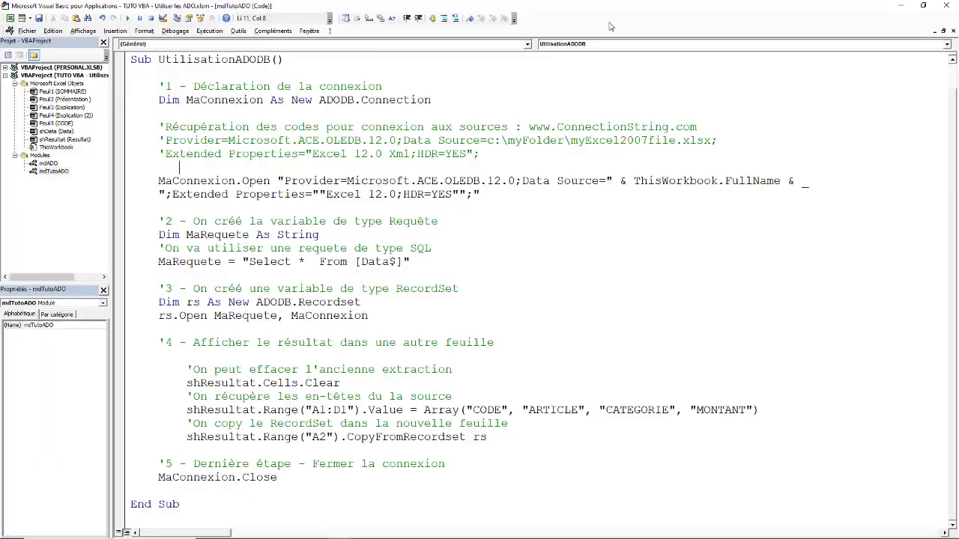
Delete the fixed shResultat.Range("A1:D1") header-array line, leaving blank lines for new code
double_click(695, 5)
double_click(469, 6)
left_click(669, 416)
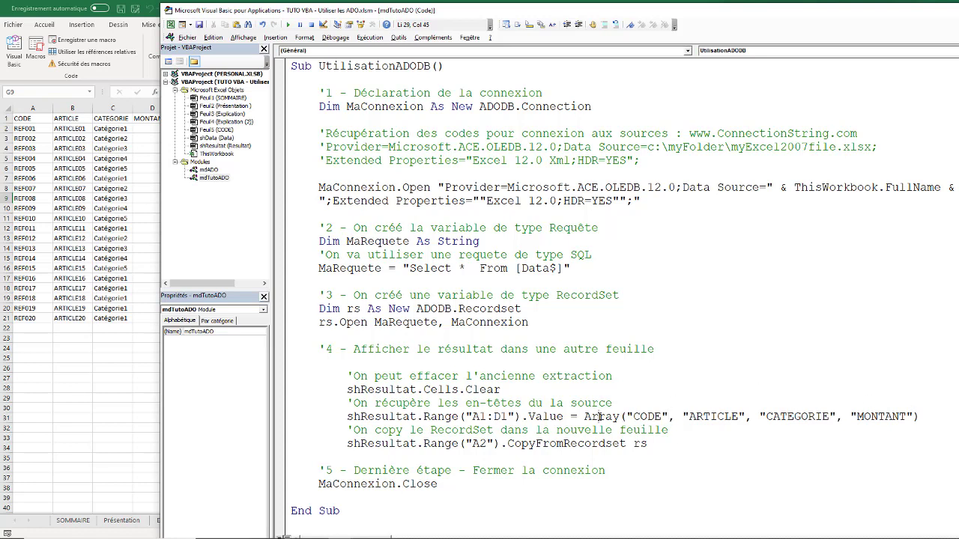
mouse_move(929, 417)
left_mouse_down()
mouse_move(528, 406)
mouse_move(346, 424)
left_mouse_up()
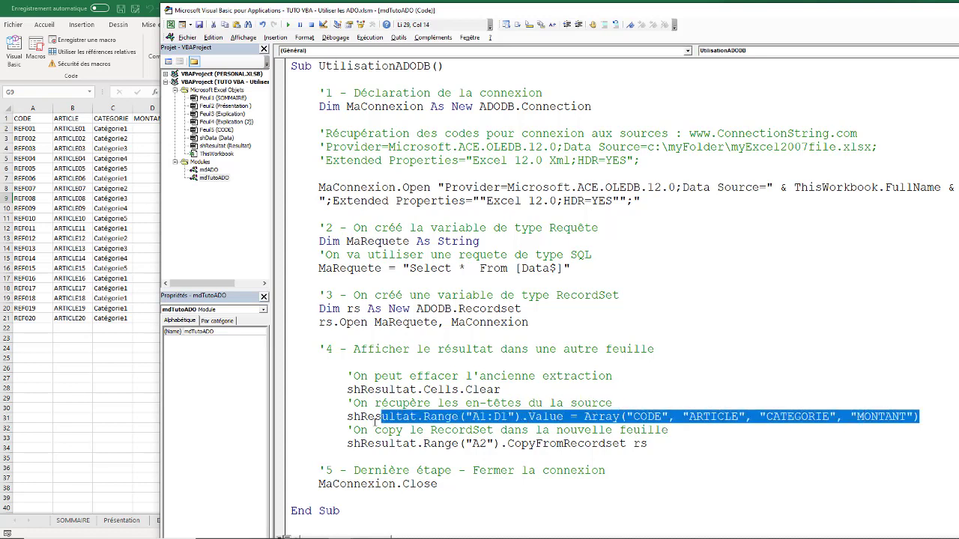
key("Return")
key("Return")
key("Return")
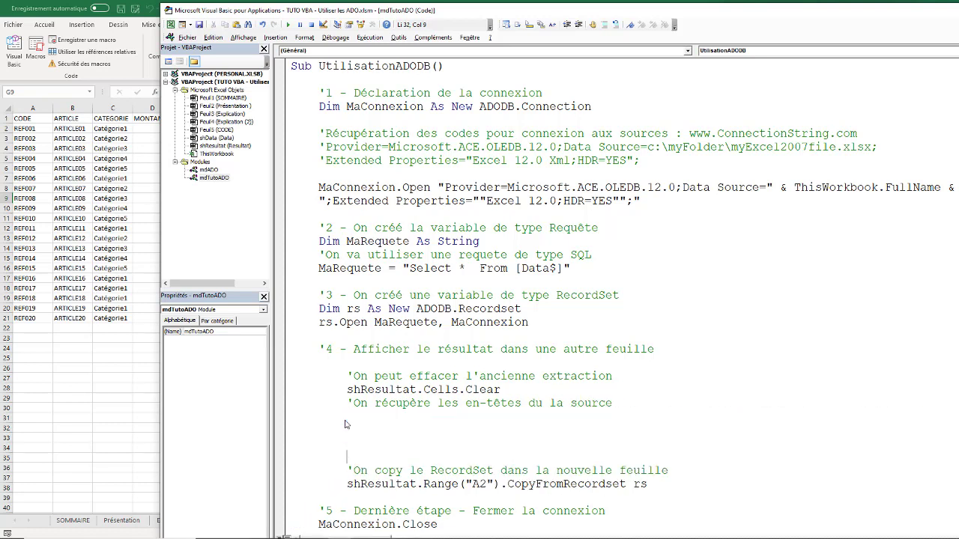
key("Up")
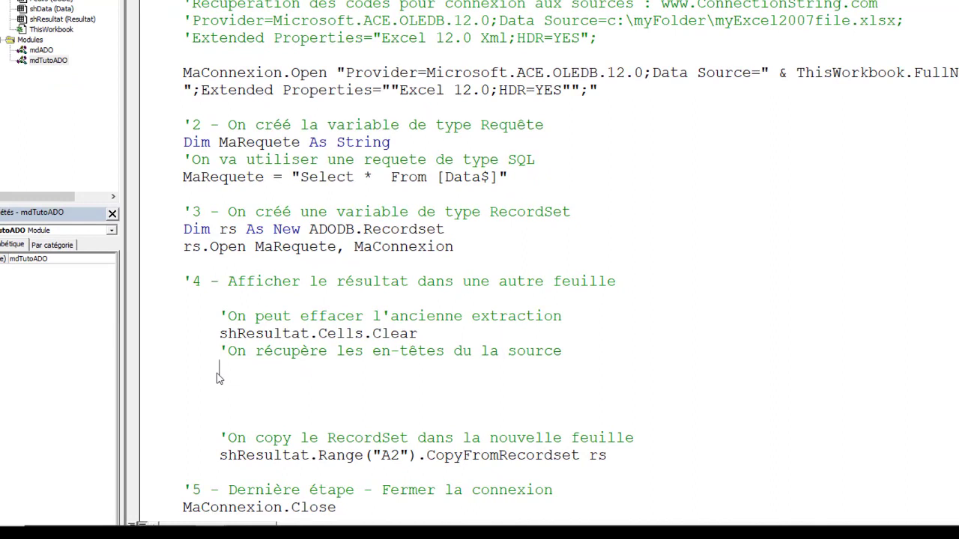
Declare Dim i As Long and add the comment 'On boucle toutes les en-têtes de lignes'
type("Dim ")
type("i ")
type("as long")
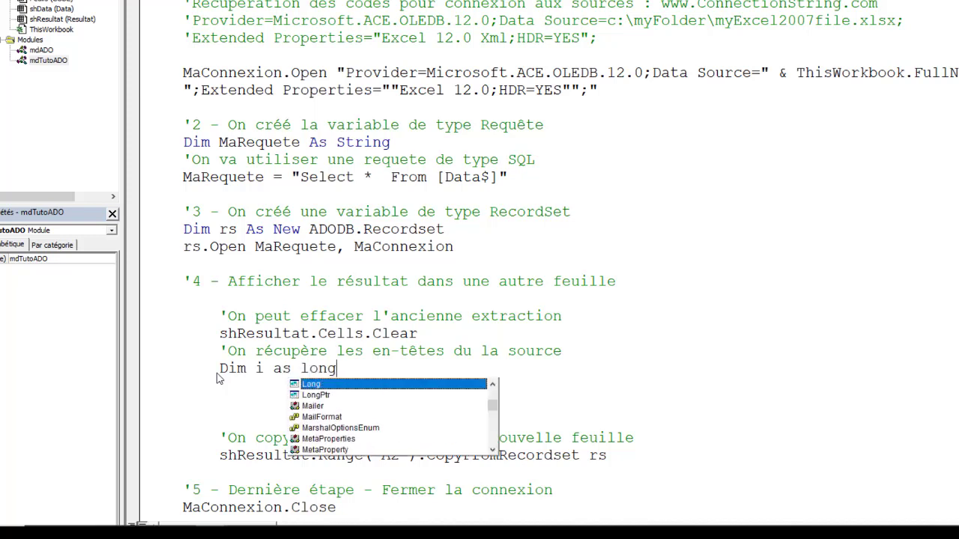
key("Return")
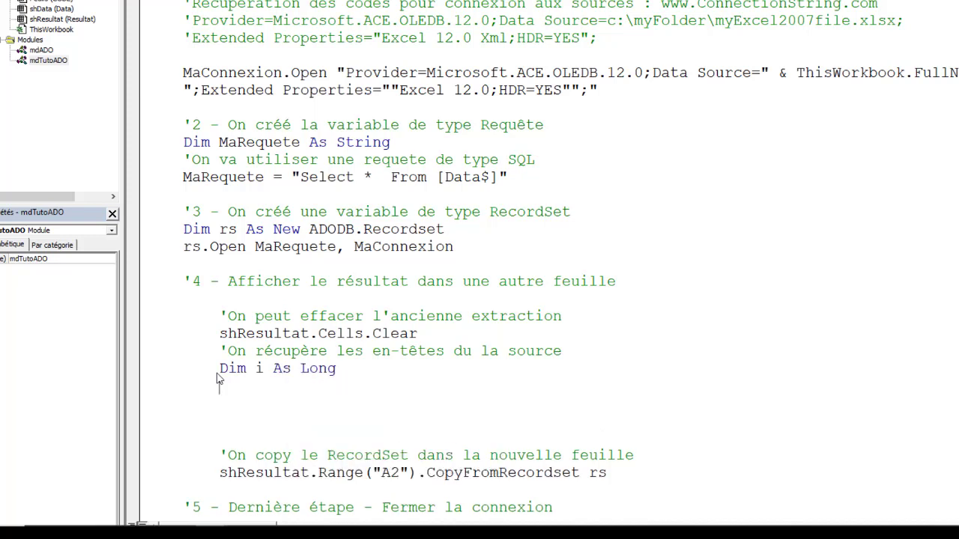
type("'On bouc")
type("le tou")
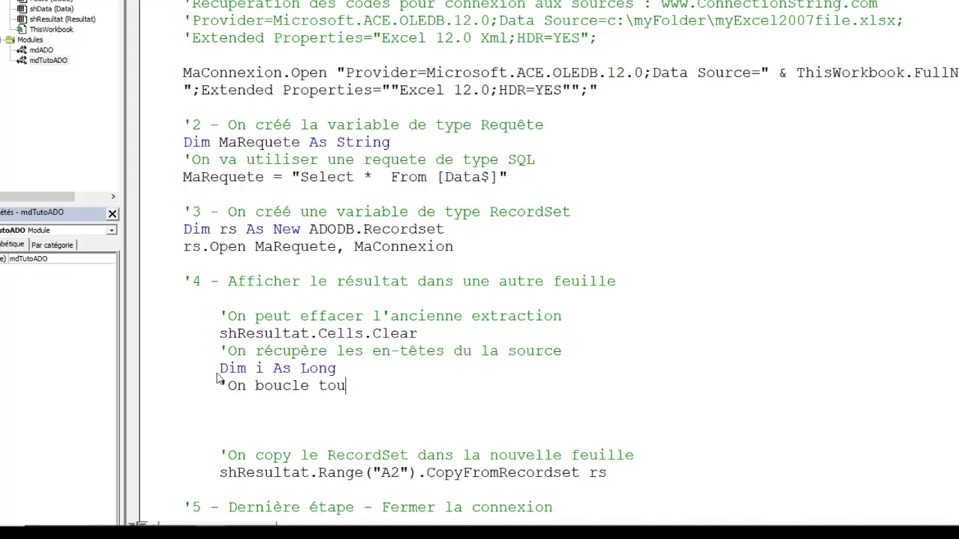
type("tes les e")
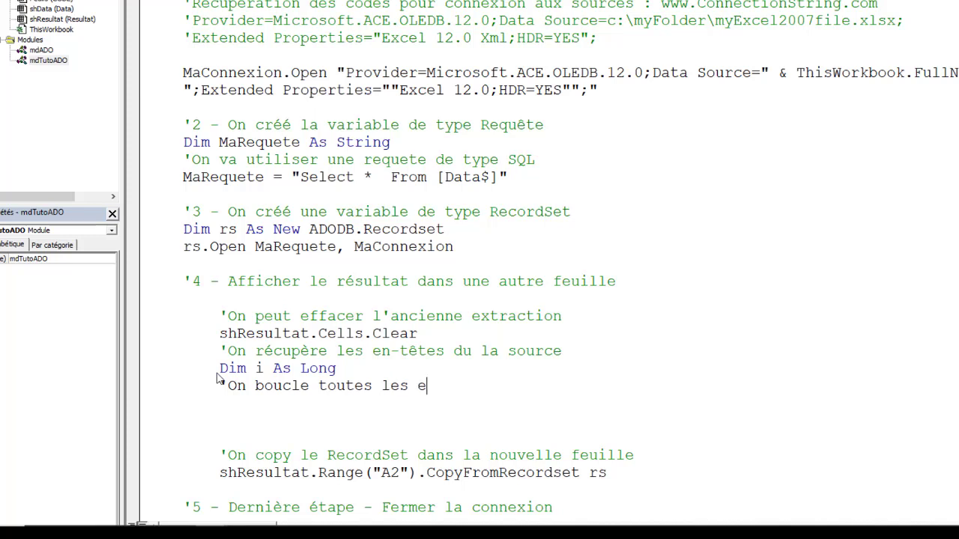
type("n-têtes d")
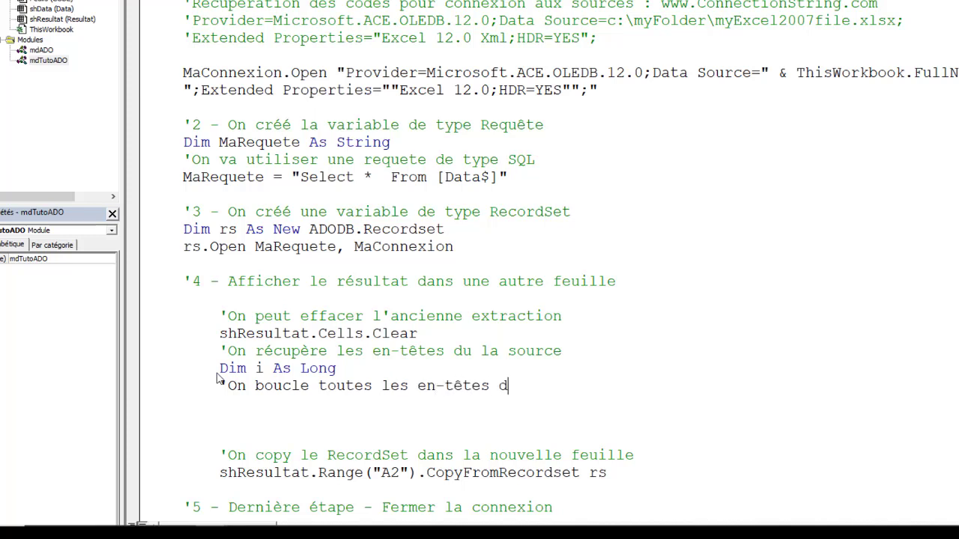
type("e lignes")
key("Return")
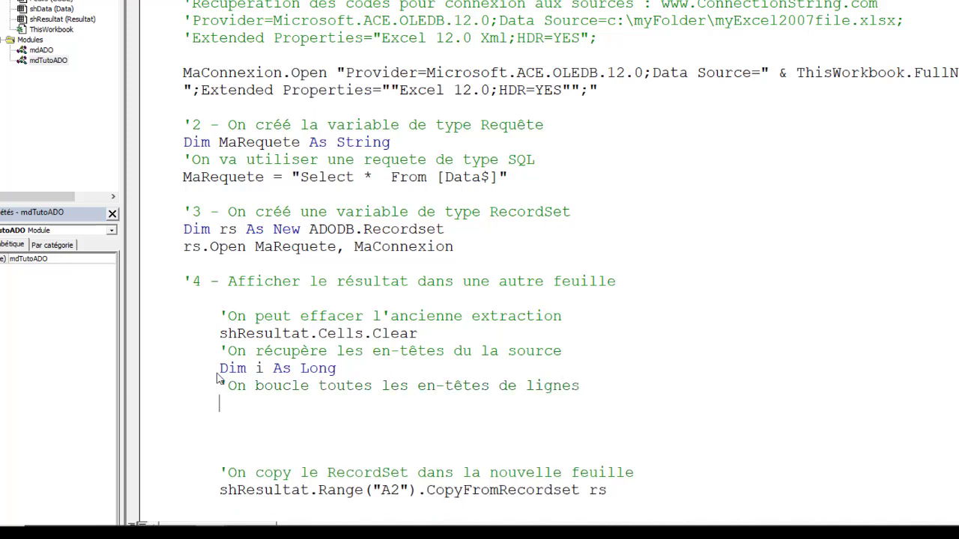
Write an empty For i = 0 To rs.Fields.Count - 1 … Next i loop with an indented body
type("For i ")
type("= ")
type("0 t")
type("o rs")
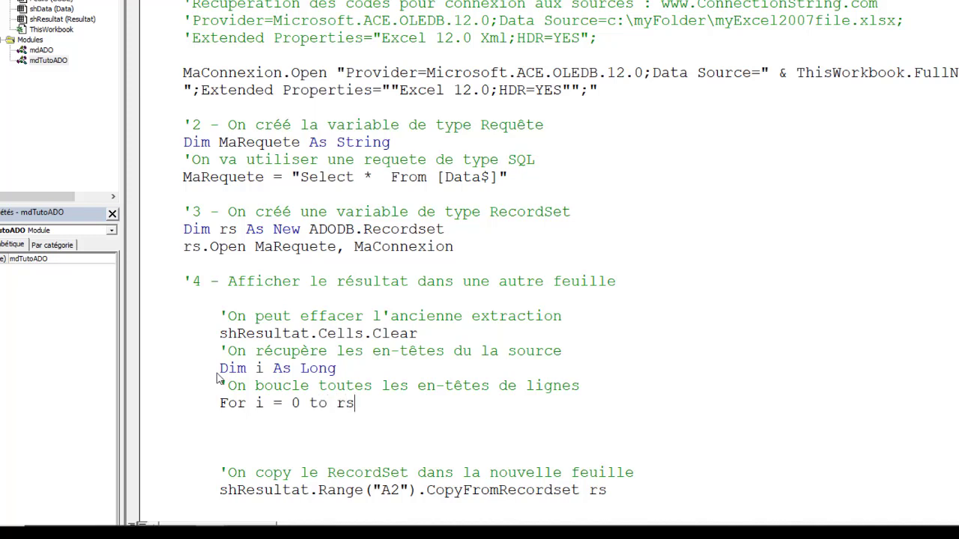
type(".")
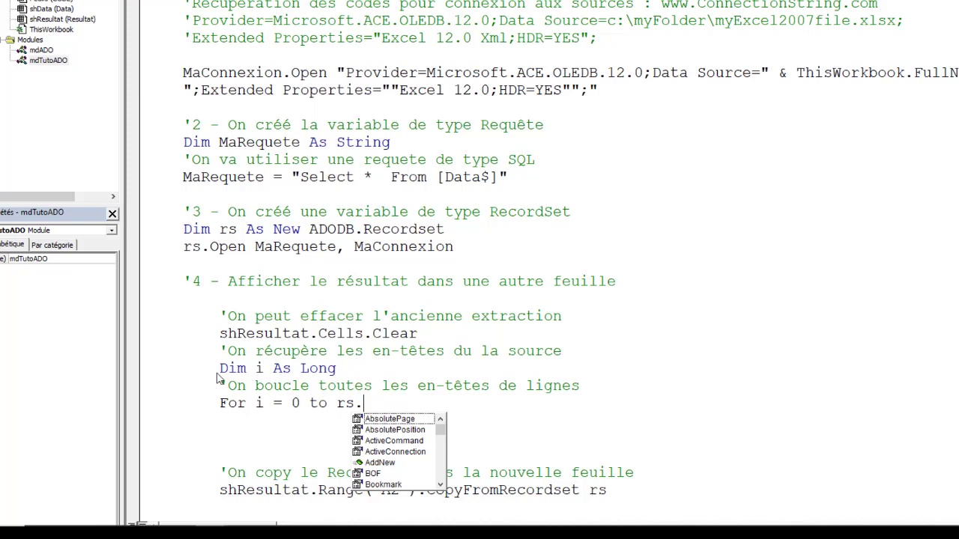
type("fil")
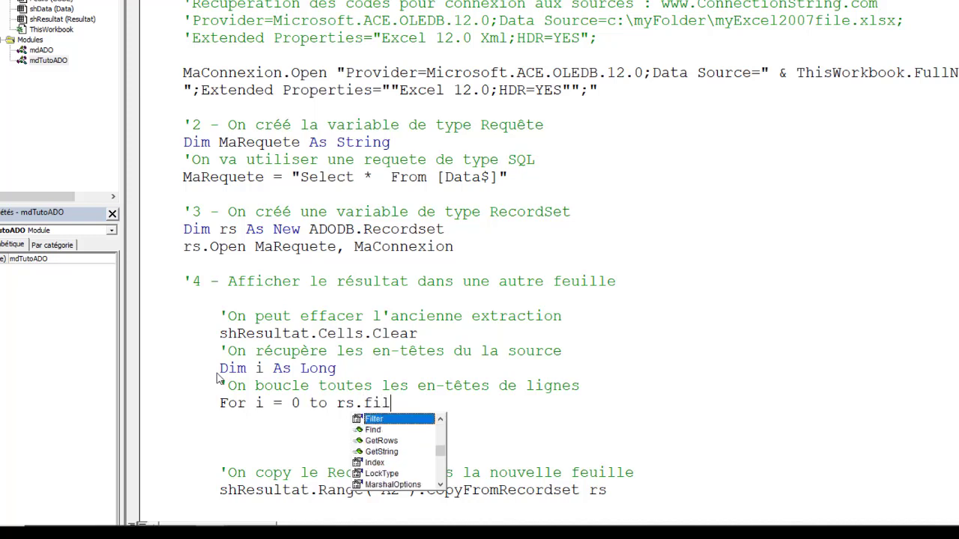
key("BackSpace")
type("e")
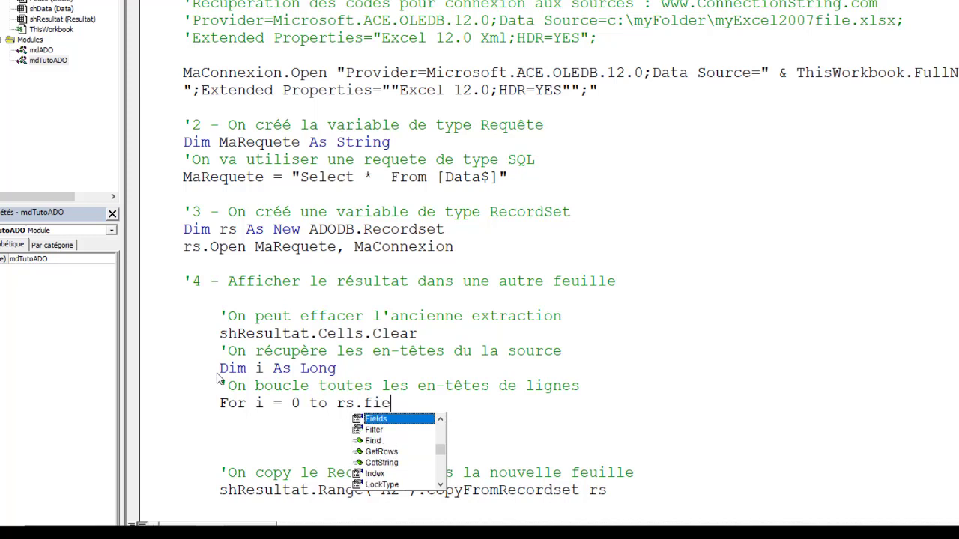
key("Tab")
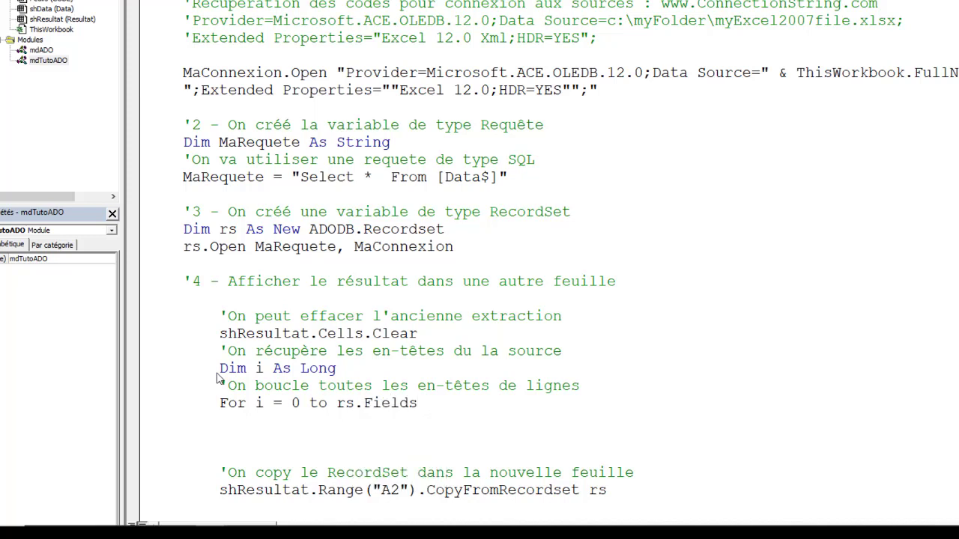
type(".")
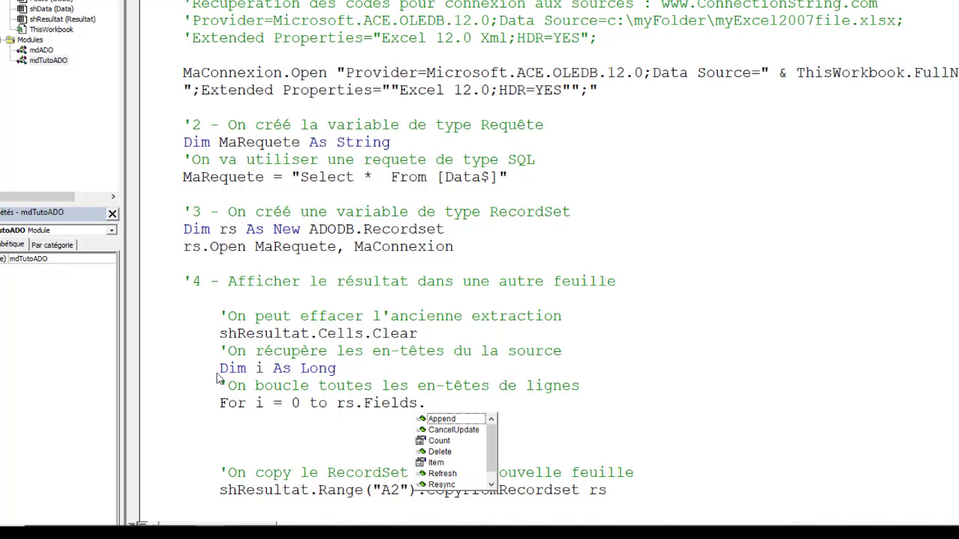
type("count ")
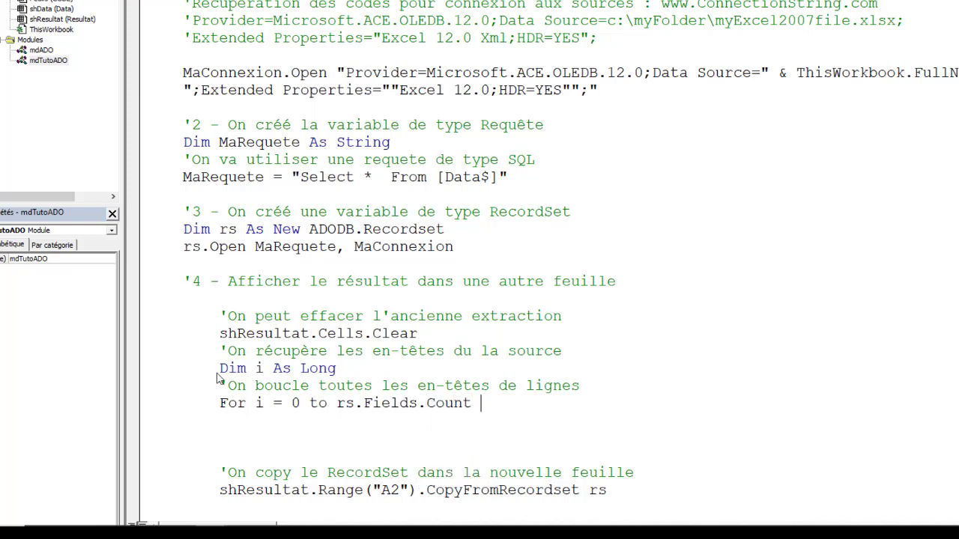
type("- 1")
key("Return")
key("Return")
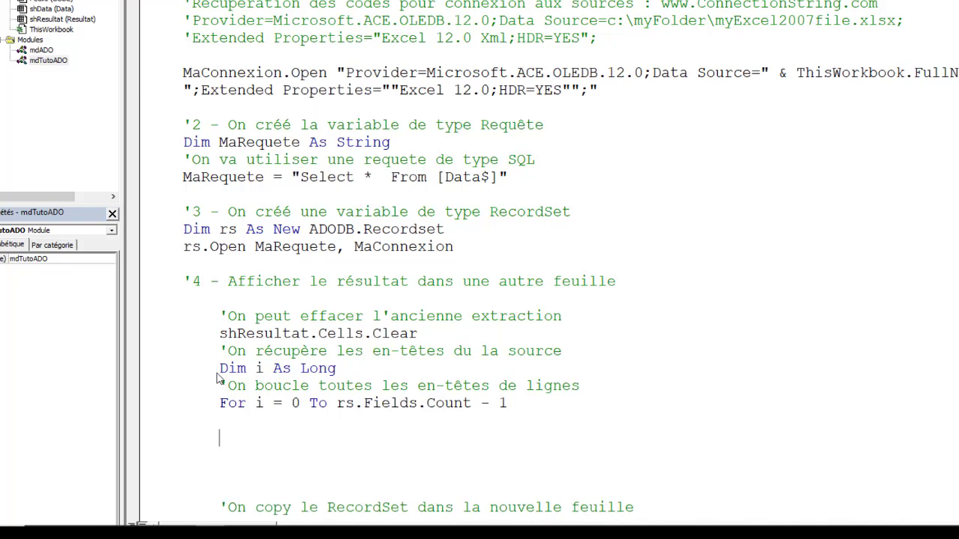
type("next i")
key("Up")
key("Tab")
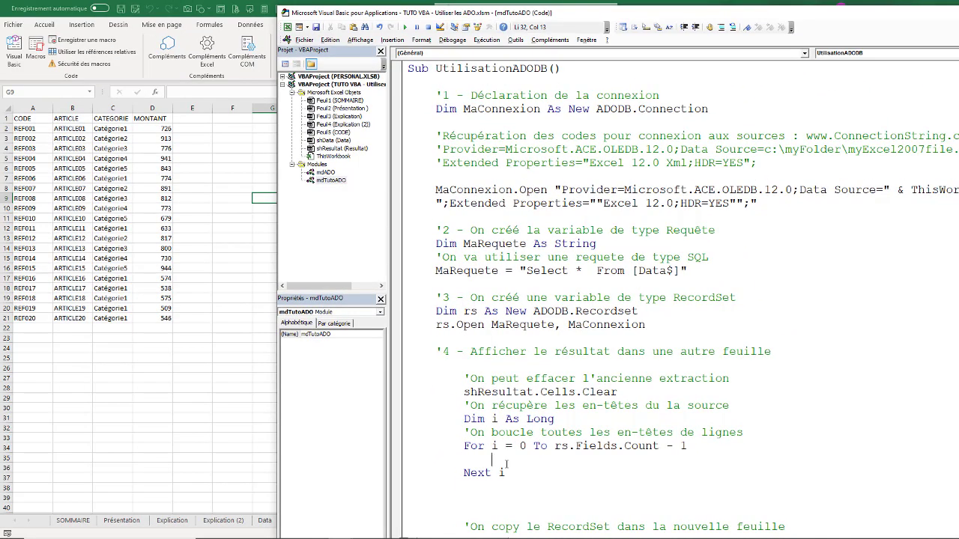
Start the loop body with shResultat.Cells(1, i + 1), removing a mistyped .Copy method
type("sh")
type("r")
type("esultat")
type(".")
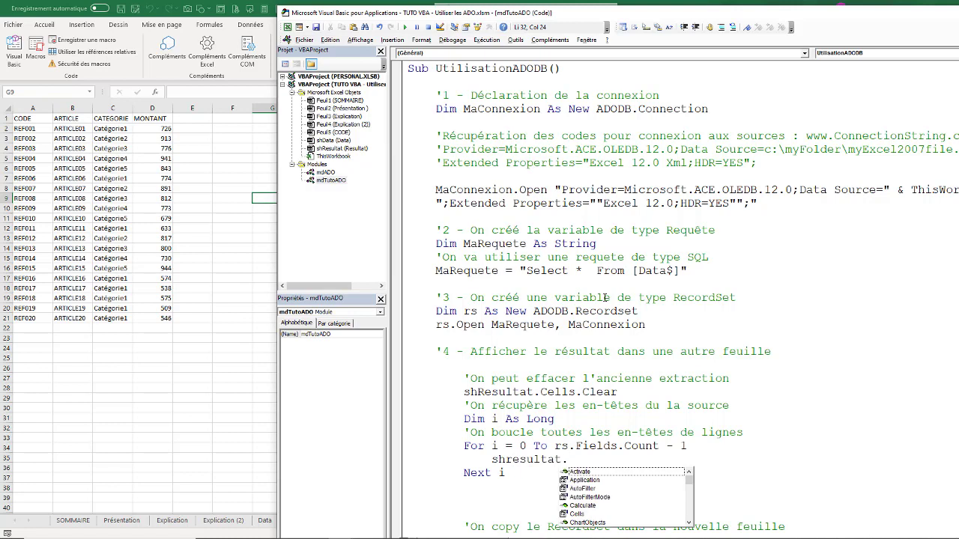
type("Cells(")
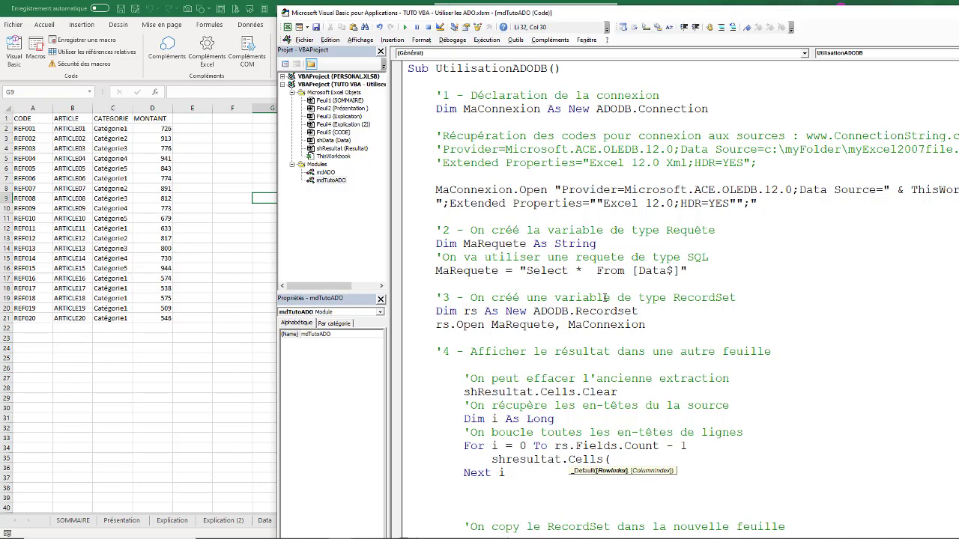
type("1")
type(",")
type("i")
type("+1)")
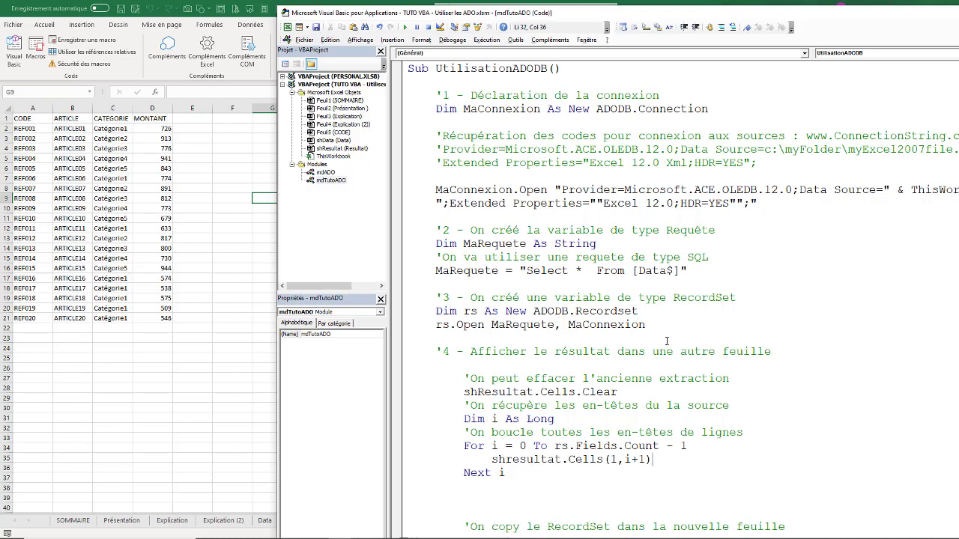
type("co")
key("BackSpace")
key("BackSpace")
key("BackSpace")
type("?")
key("BackSpace")
type(".cop")
type("y")
left_click(590, 378)
left_click_drag(723, 458, 678, 460)
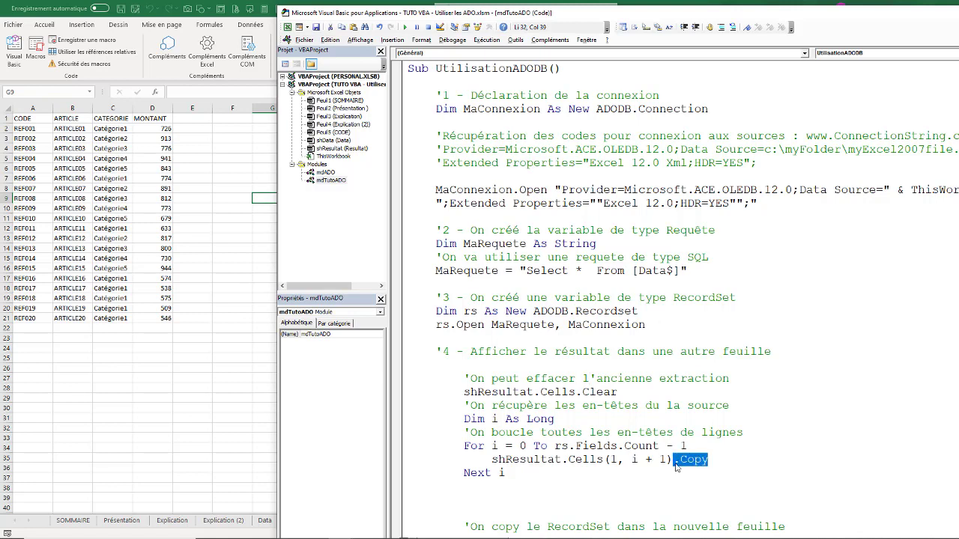
key("BackSpace")
Complete the line as shResultat.Cells(1, i + 1).Value = rs.Fields.Name
type("c")
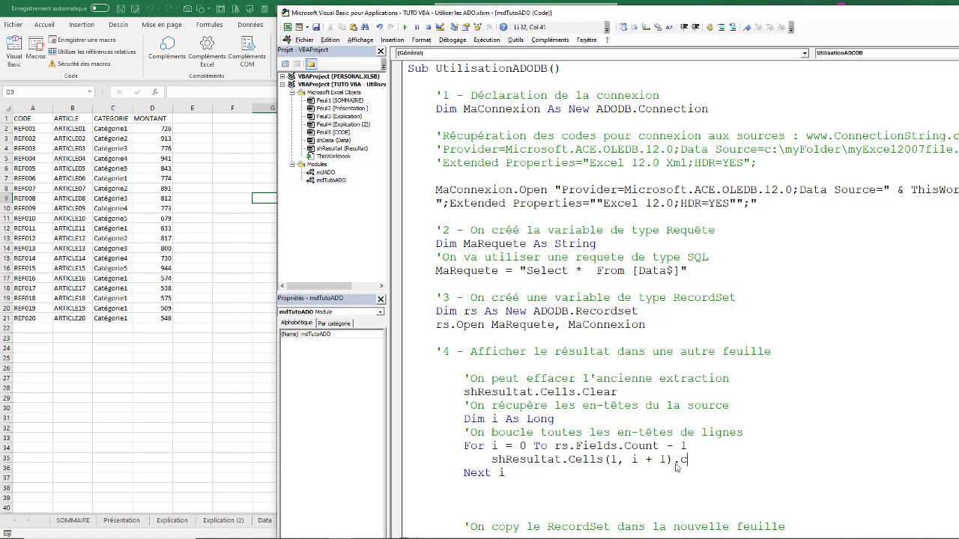
key("BackSpace")
key("BackSpace")
type("vl")
key("BackSpace")
type("alue")
key("BackSpace")
key("BackSpace")
type("u")
type("e = ")
type("rs.fil")
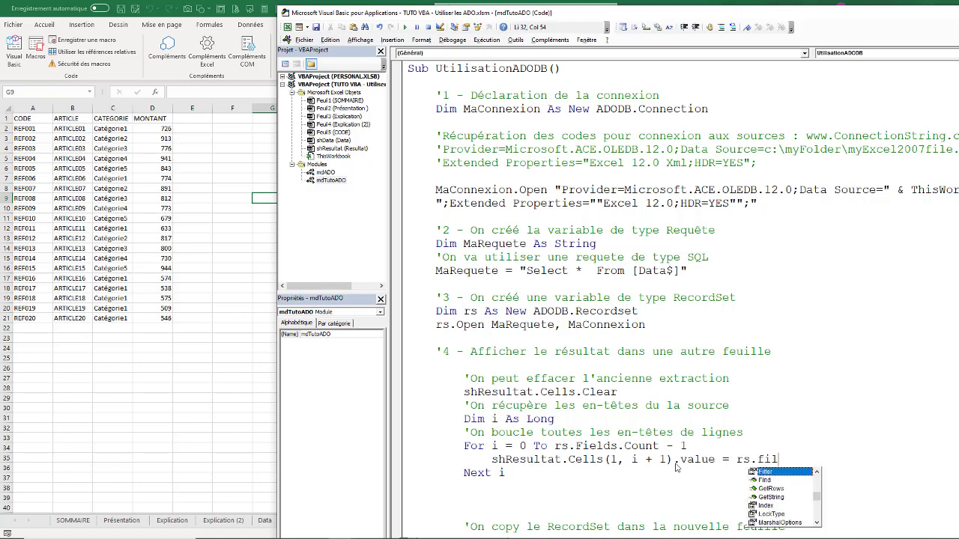
key("BackSpace")
type("e")
key("Tab")
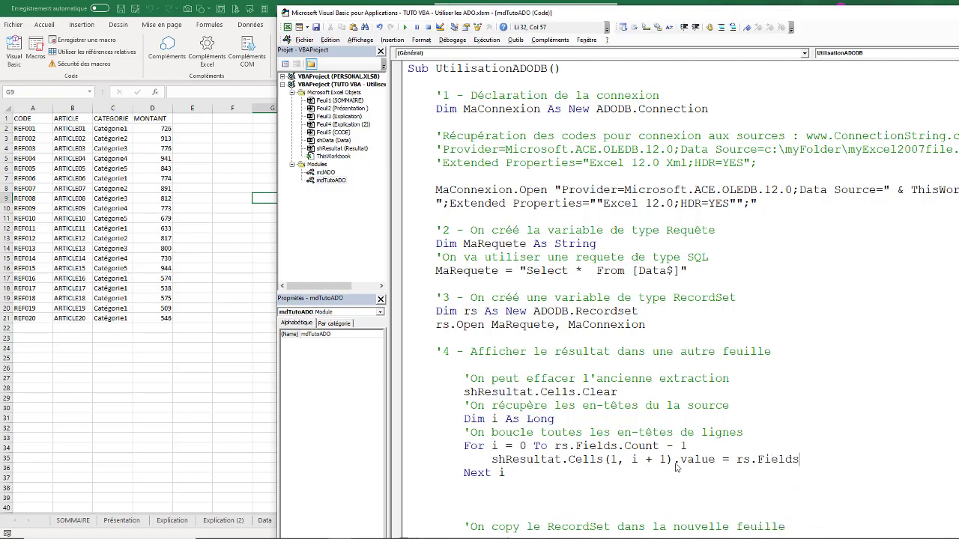
type(".app")
key("Tab")
key("BackSpace")
key("BackSpace")
key("BackSpace")
key("BackSpace")
key("BackSpace")
key("BackSpace")
type("Name")
left_click(748, 409)
Move to the blank line after Next i and return to Excel's Resultat sheet
scroll(569, 442, "down", 1)
left_click_drag(463, 460, 392, 446)
key("BackSpace")
key("BackSpace")
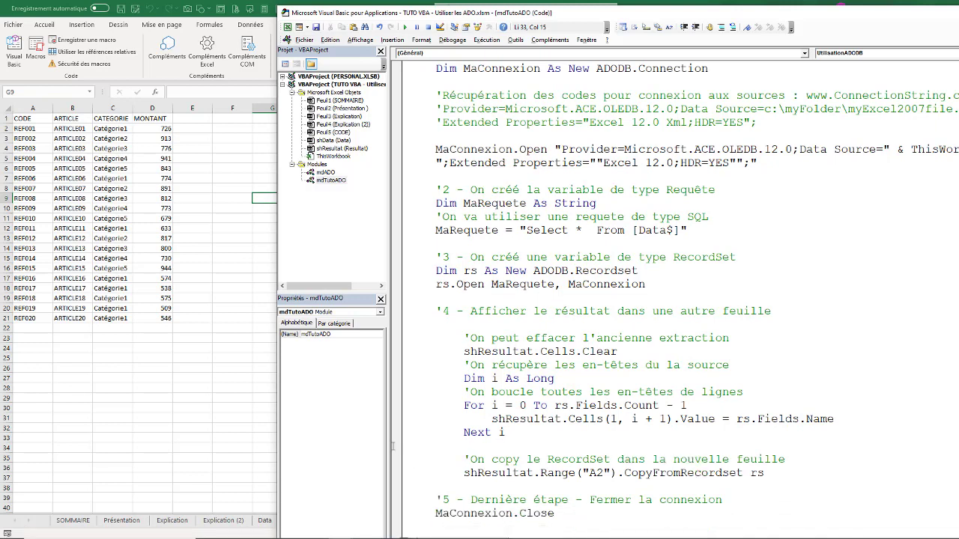
key("Down")
mouse_move(352, 534)
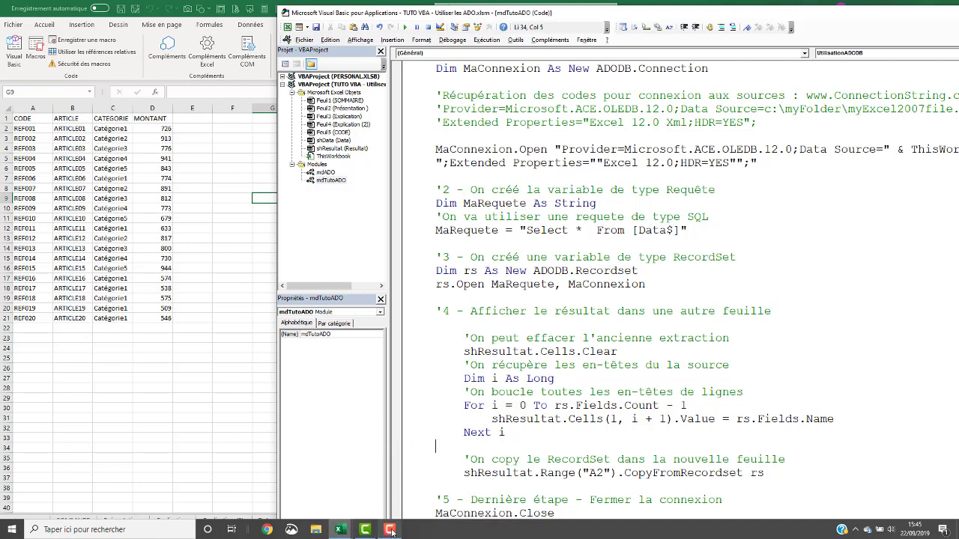
mouse_move(396, 529)
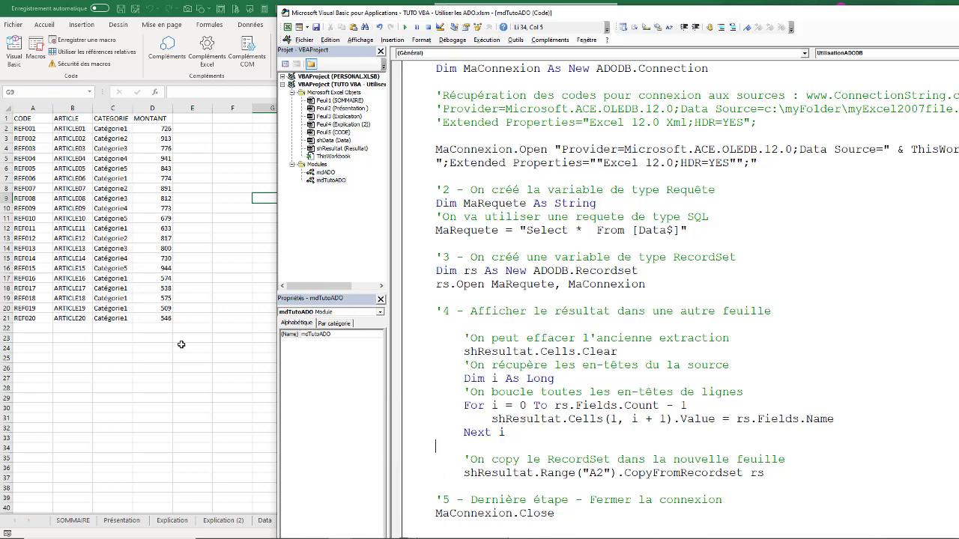
key("alt+F11")
left_click(223, 455)
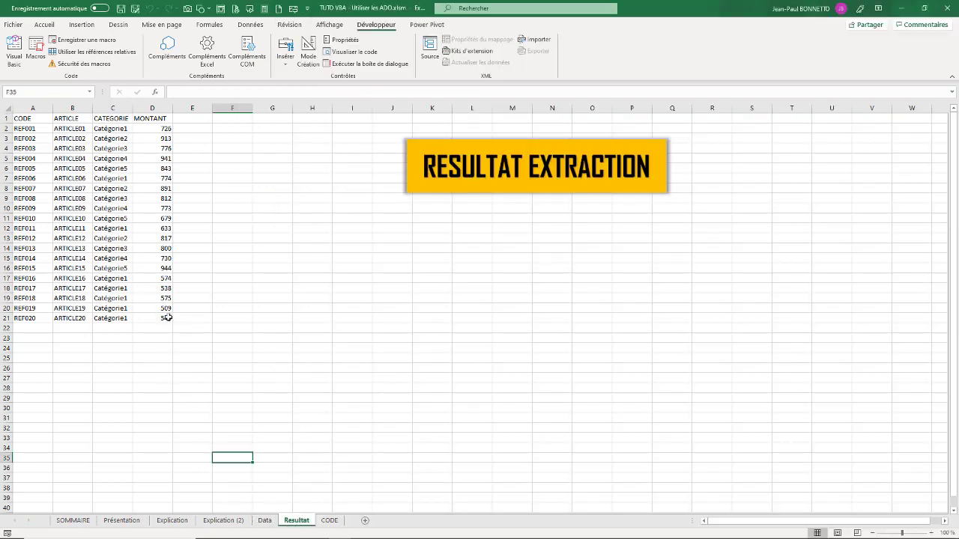
Wipe A1:D21 on Resultat with Effacer tout, then show the Data sheet
left_click_drag(165, 318, 4, 97)
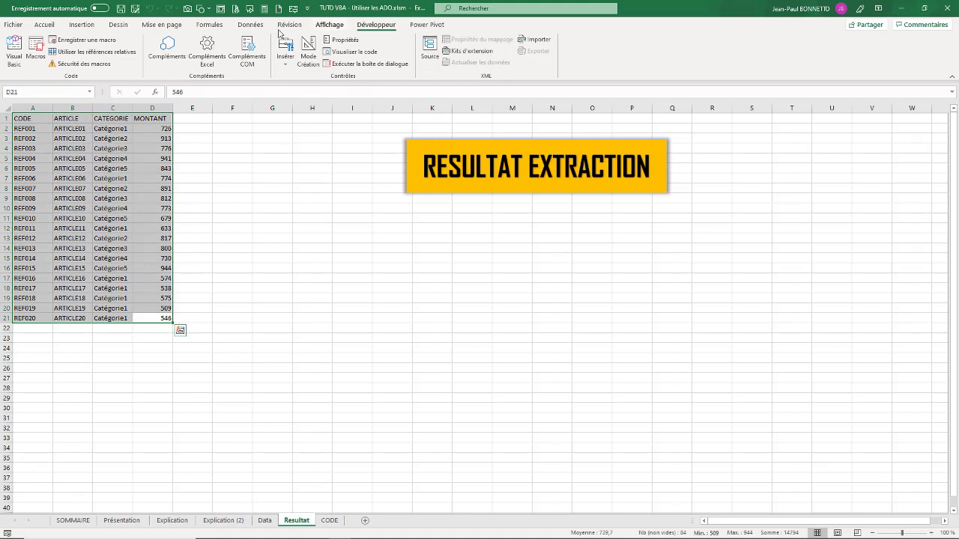
left_click(45, 24)
left_click(720, 63)
left_click(734, 73)
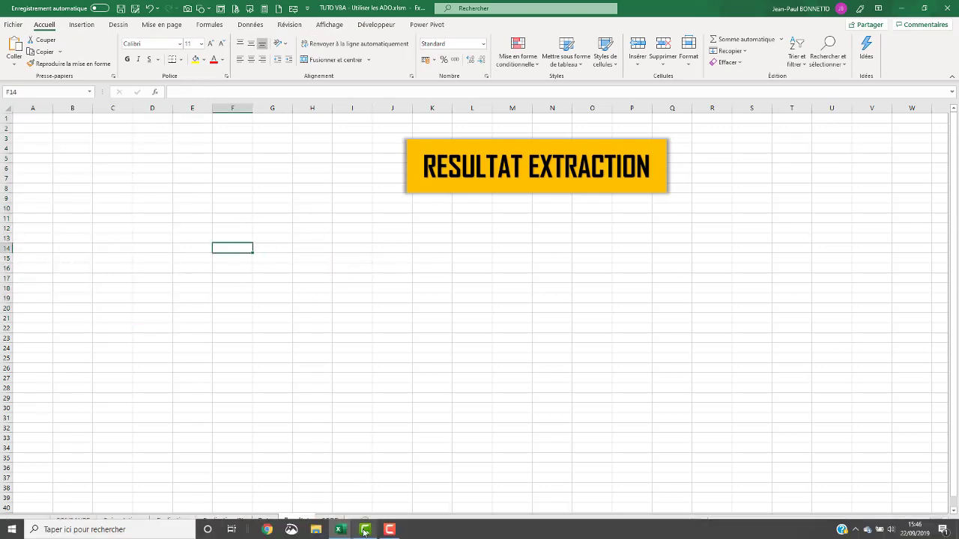
left_click(389, 509)
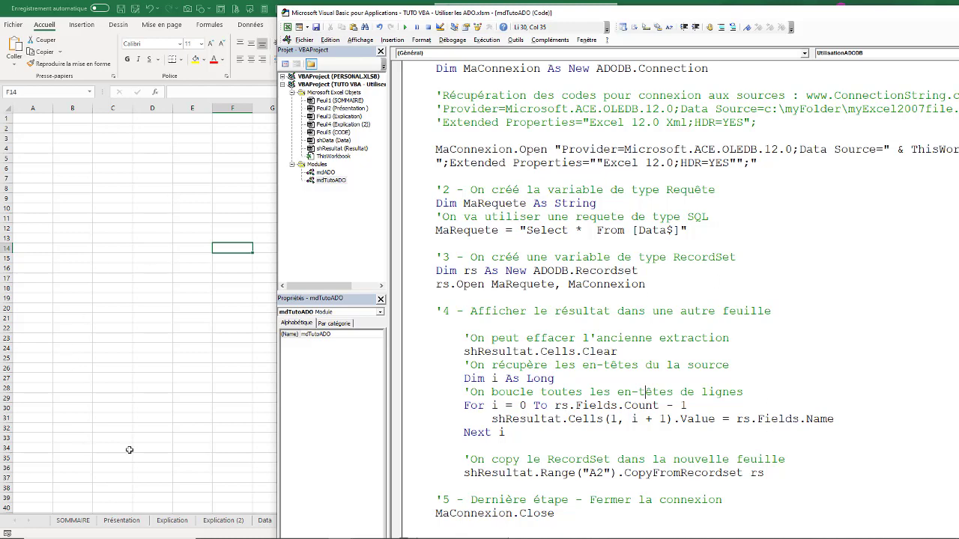
left_click(259, 520)
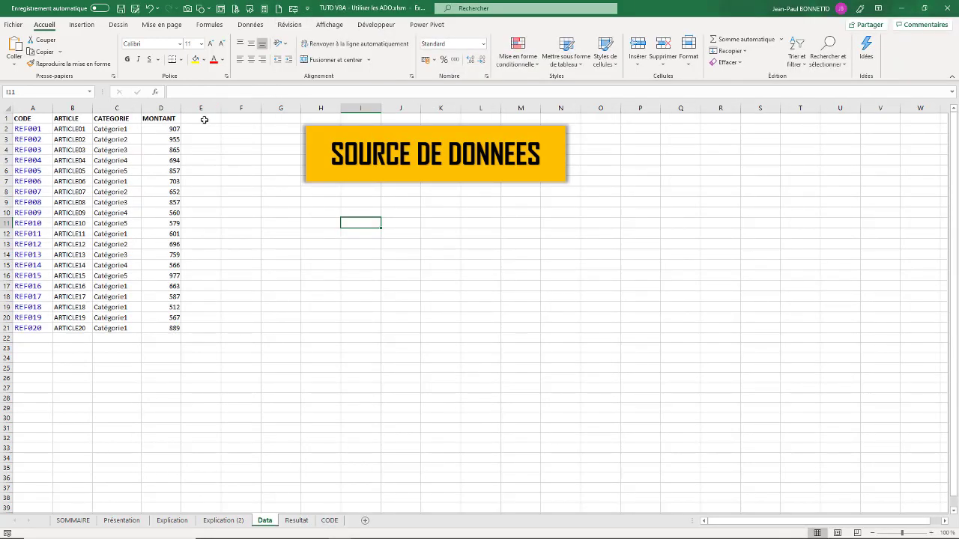
Enter the header TOTAL in cell E1 of the Data sheet, then bring the macro code forward
left_click(205, 120)
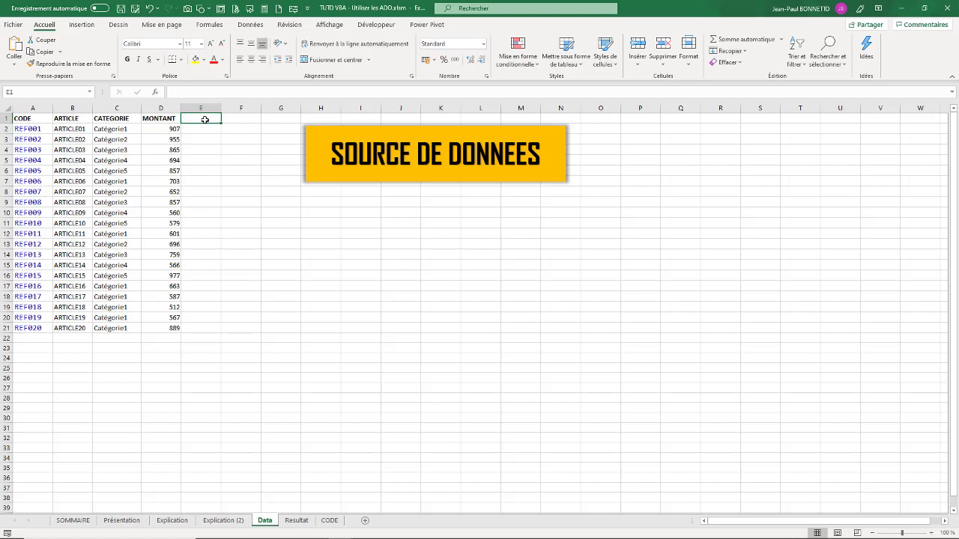
type("2")
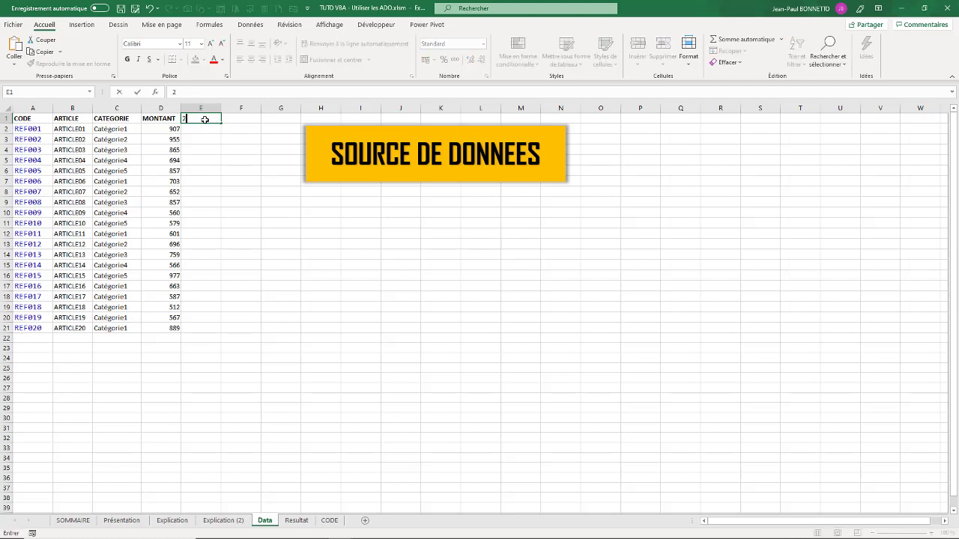
key("BackSpace")
type("TAB")
type("LE")
key("BackSpace")
key("BackSpace")
key("BackSpace")
key("BackSpace")
key("BackSpace")
type("TOTAL")
key("BackSpace")
type("L")
left_click(229, 162)
left_click(201, 129)
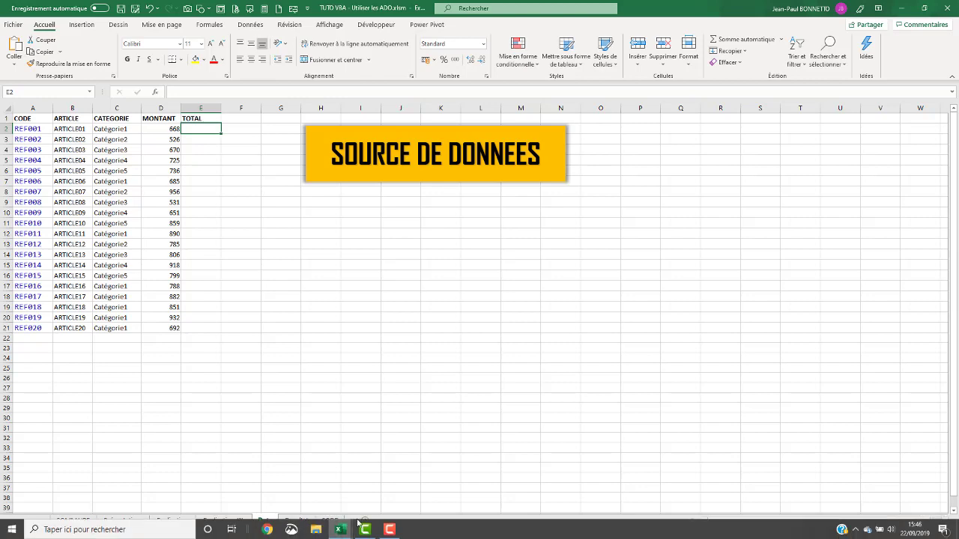
mouse_move(339, 530)
left_click(404, 489)
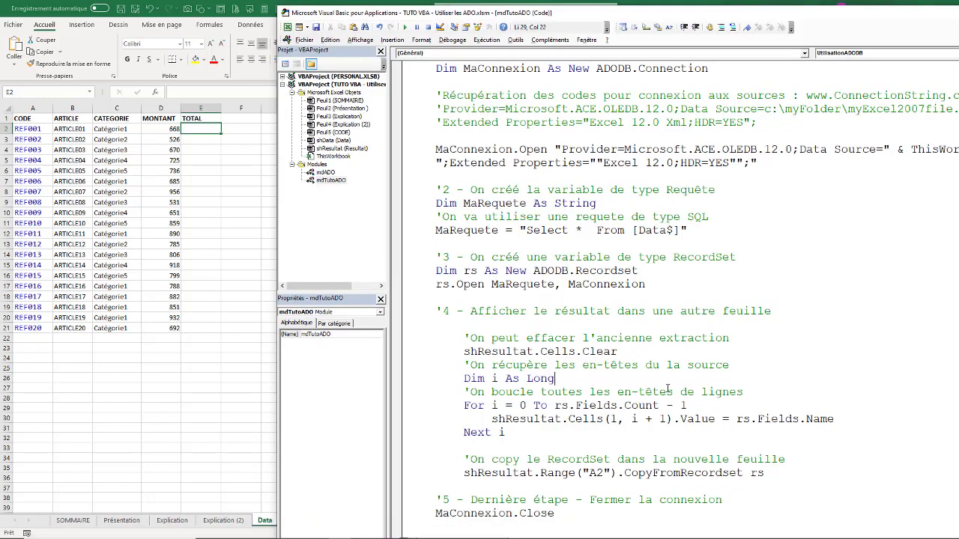
Check the empty Resultat sheet, then run the macro and dismiss its compile error
left_click(210, 499)
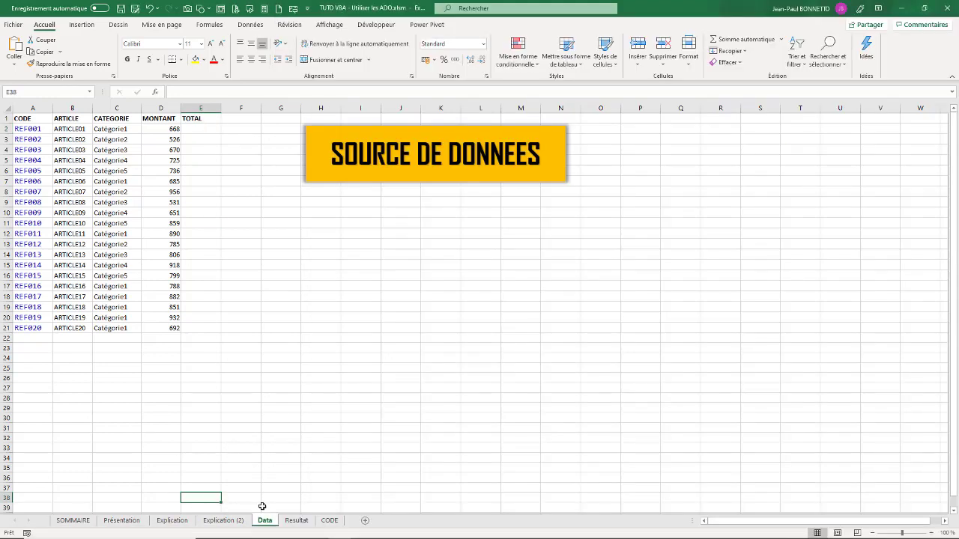
left_click(300, 520)
left_click(386, 368)
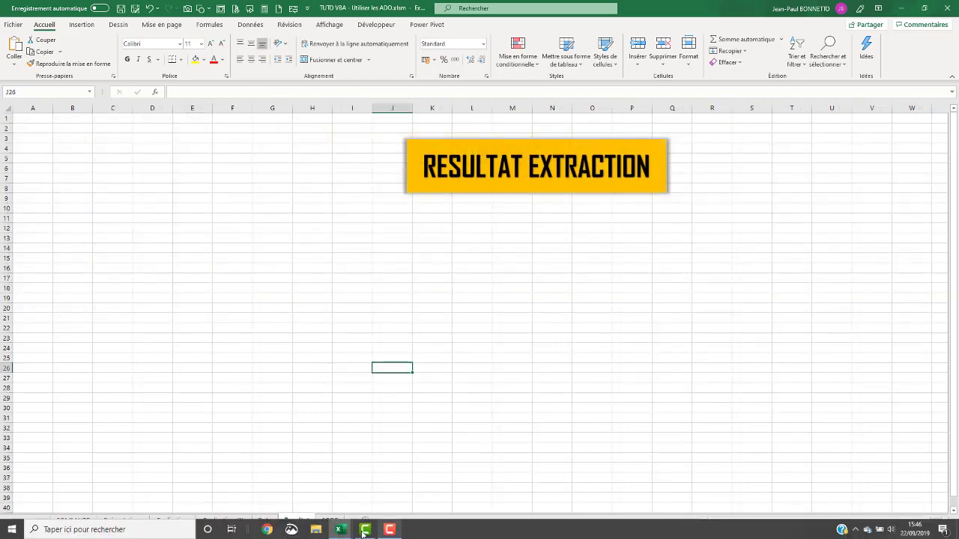
mouse_move(336, 530)
left_click(393, 486)
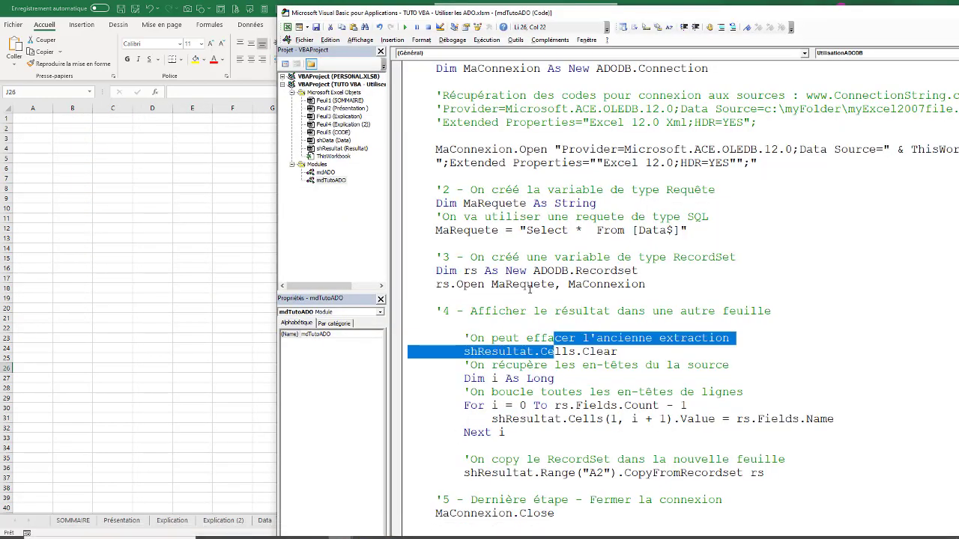
left_click(405, 27)
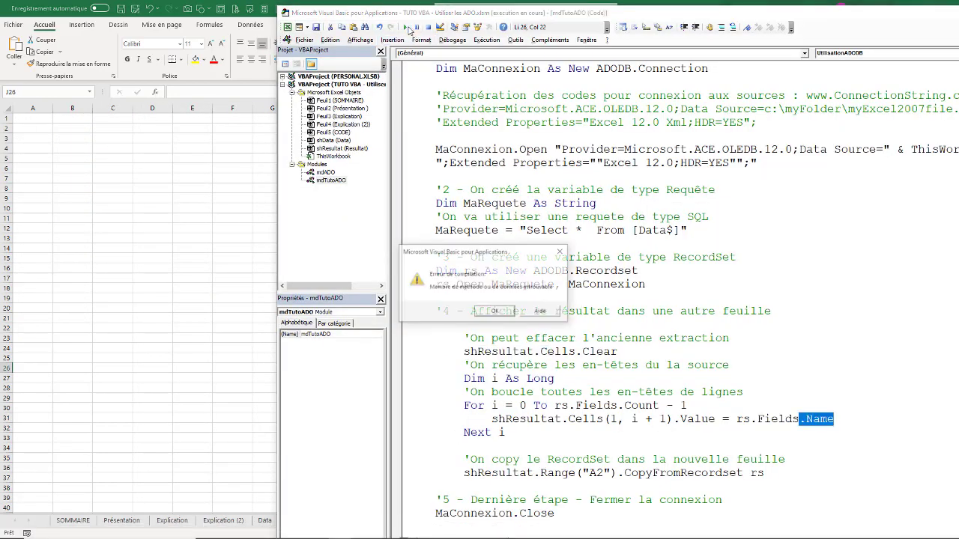
left_click(492, 315)
left_click(752, 381)
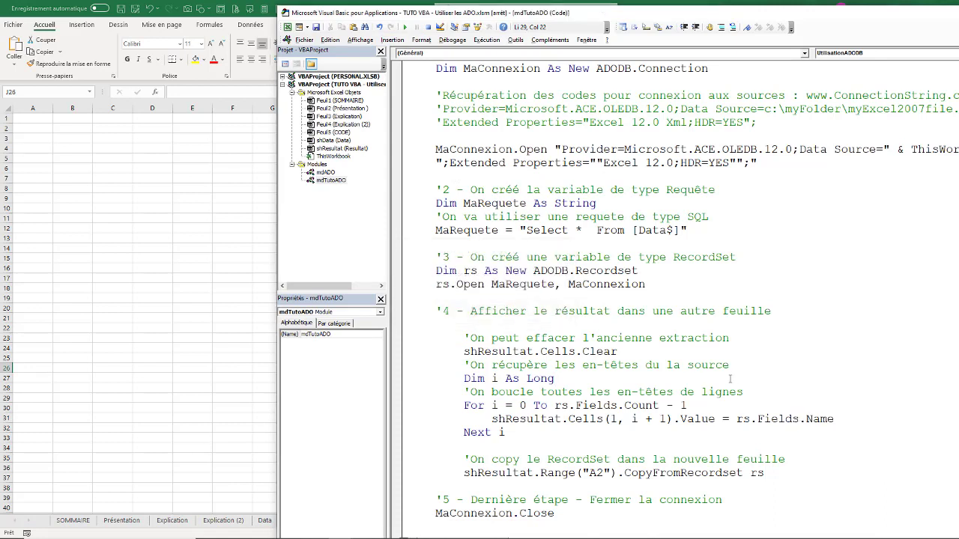
Change rs.Fields.Name to rs.Fields(i).Name, reset, and rerun the macro to fill five columns
left_click(799, 420)
type("(i)")
left_click(809, 362)
left_click(805, 419)
left_click(701, 419)
left_click(428, 27)
left_click(405, 27)
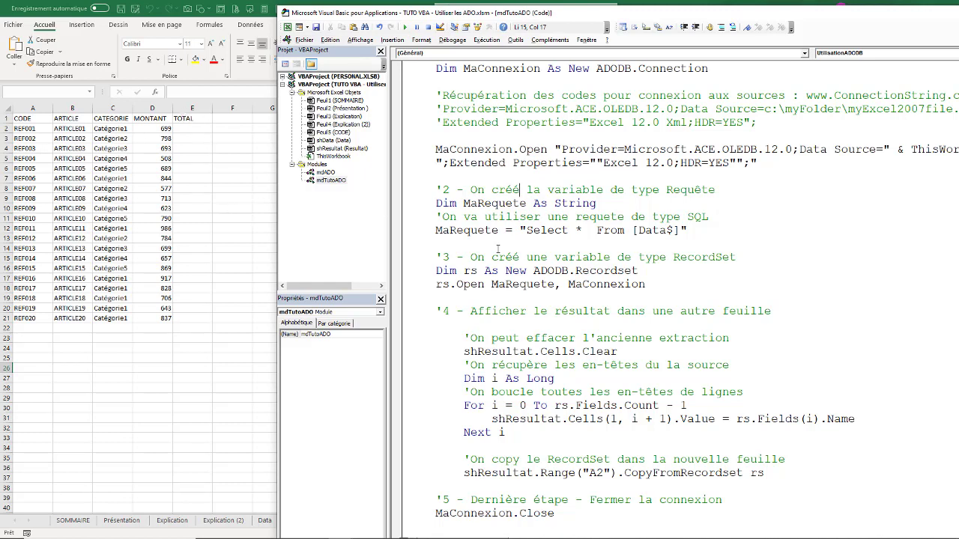
Delete the TOTAL header from cell E1 on both the Resultat and Data sheets
left_click_drag(464, 405, 546, 433)
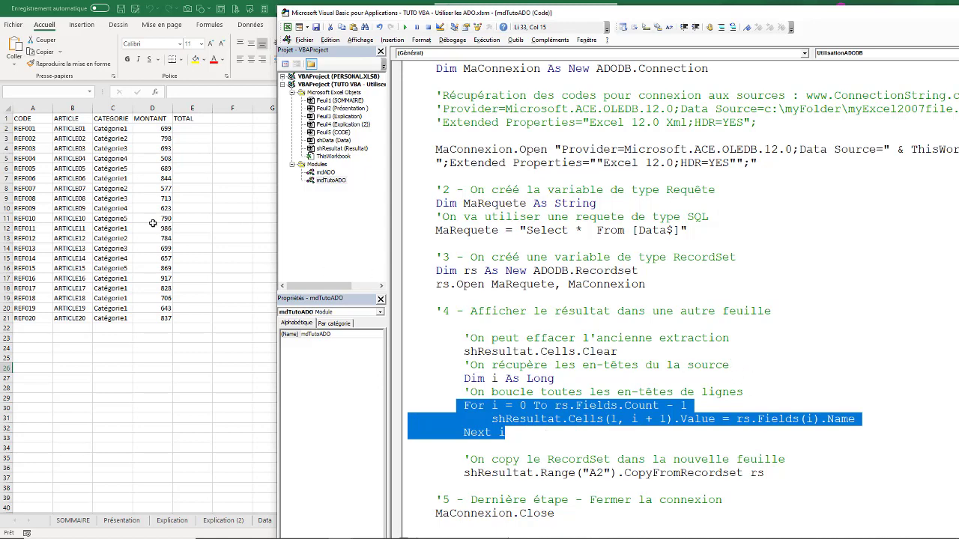
left_click(140, 176)
left_click(187, 118)
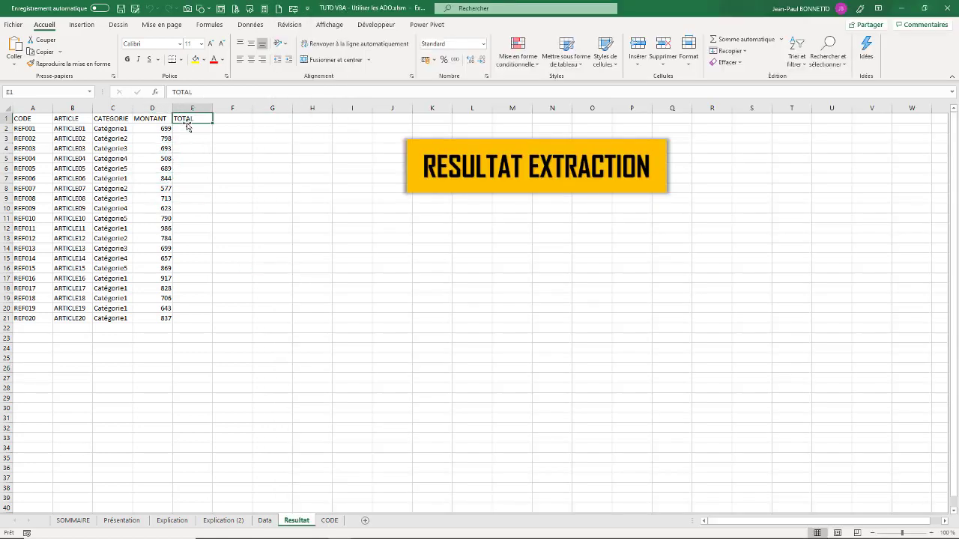
key("Delete")
left_click(265, 520)
left_click(196, 119)
key("Delete")
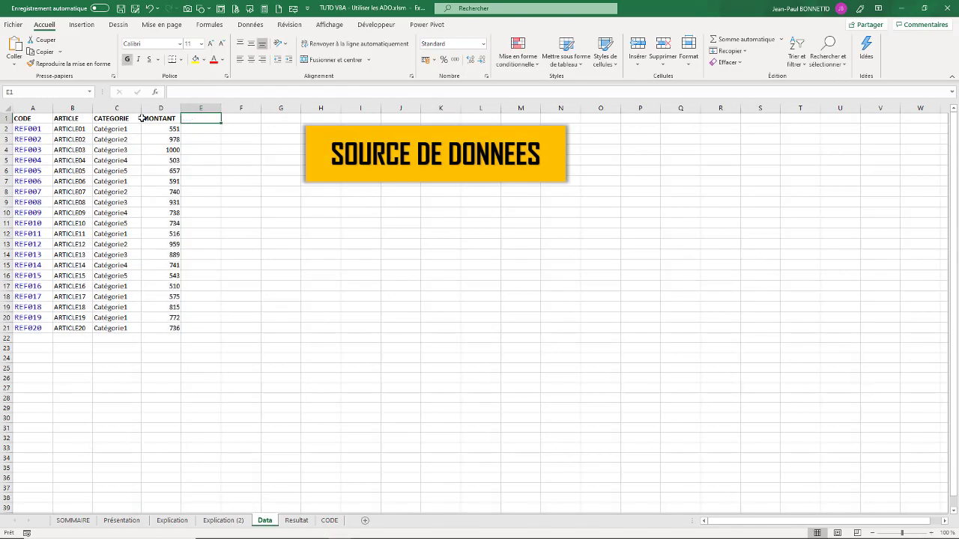
left_click(39, 148)
Back in the macro code, highlight HDR=YES in the connection string and move to the query line
mouse_move(347, 534)
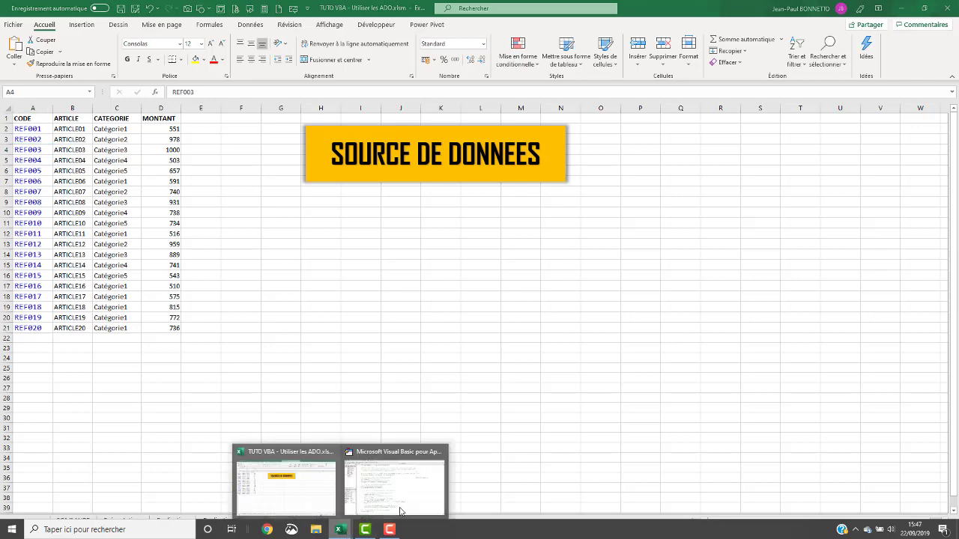
left_click(397, 479)
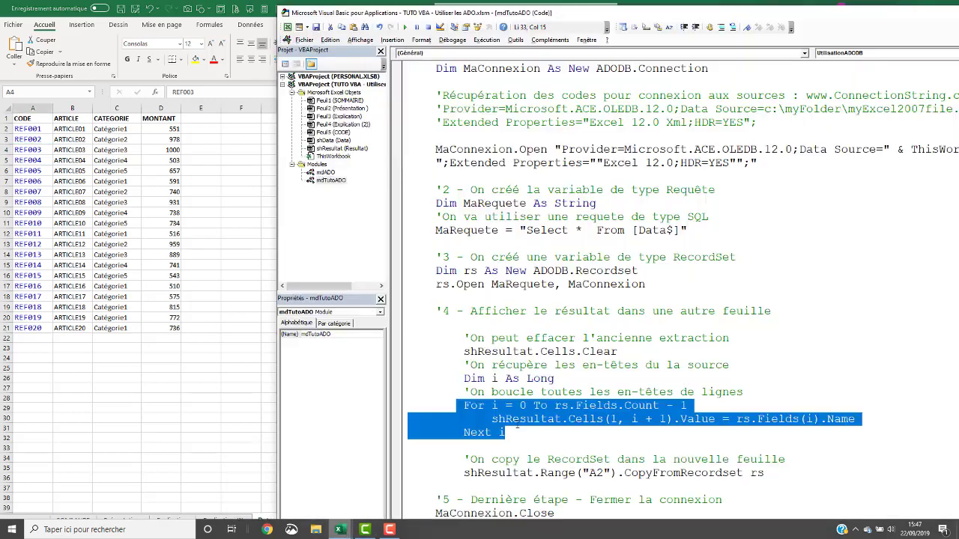
left_click(571, 338)
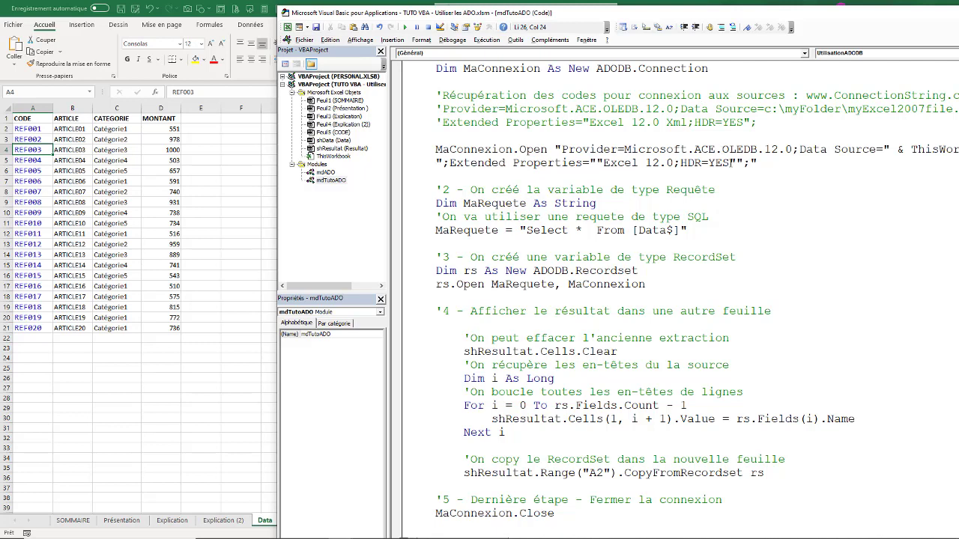
left_click_drag(730, 162, 680, 163)
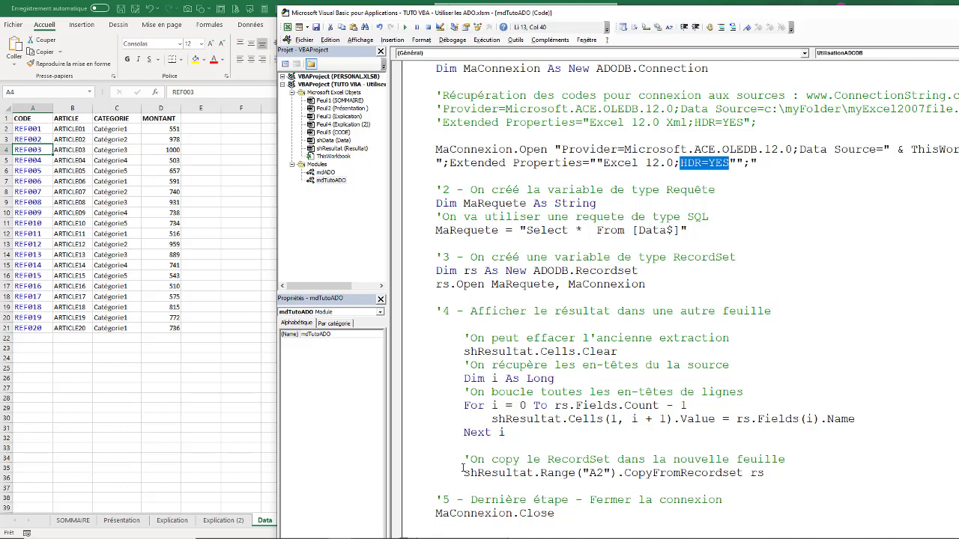
left_click(454, 447)
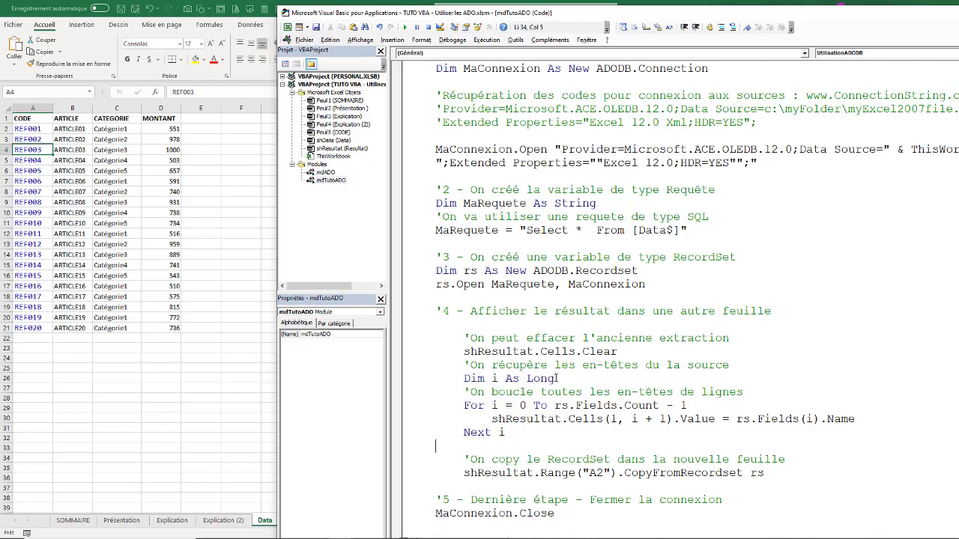
left_click(458, 217)
left_click(724, 215)
Comment out the existing MaRequete query line and add a blank line below it
left_click(434, 231)
type("'")
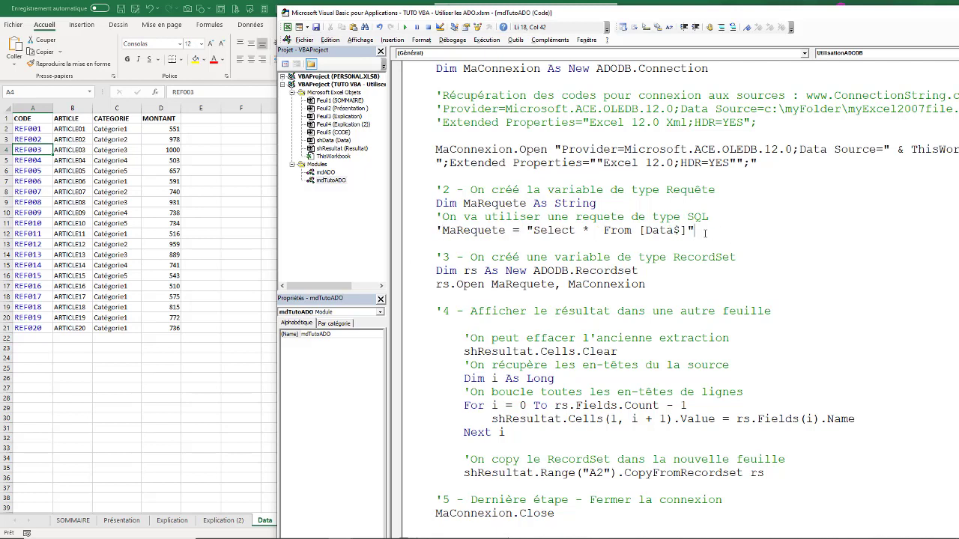
left_click(693, 230)
key("Return")
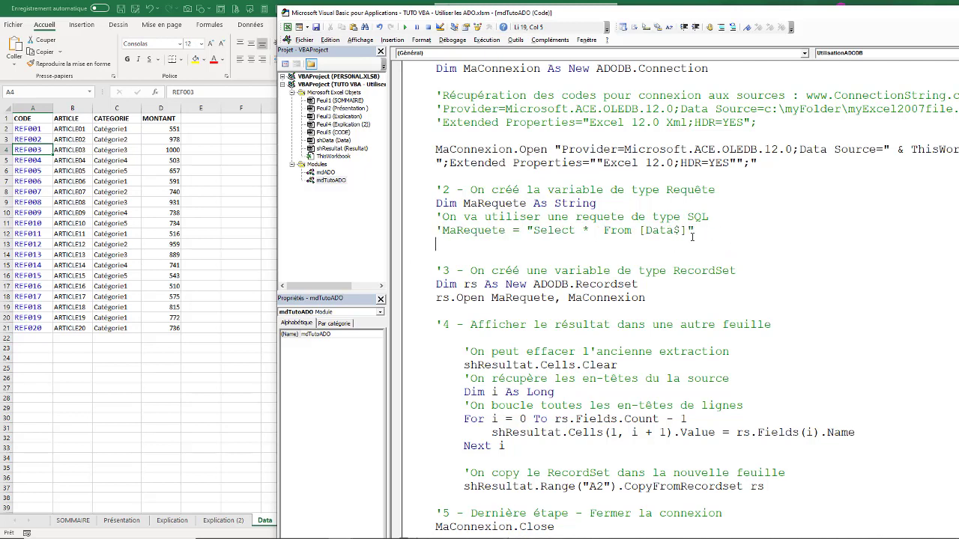
Type the new query line Marequete = "Select * from [Data$] where Categorie ='
type("Mare")
type("queye")
key("BackSpace")
key("BackSpace")
type("te ")
type("=")
type("\"")
type("Select")
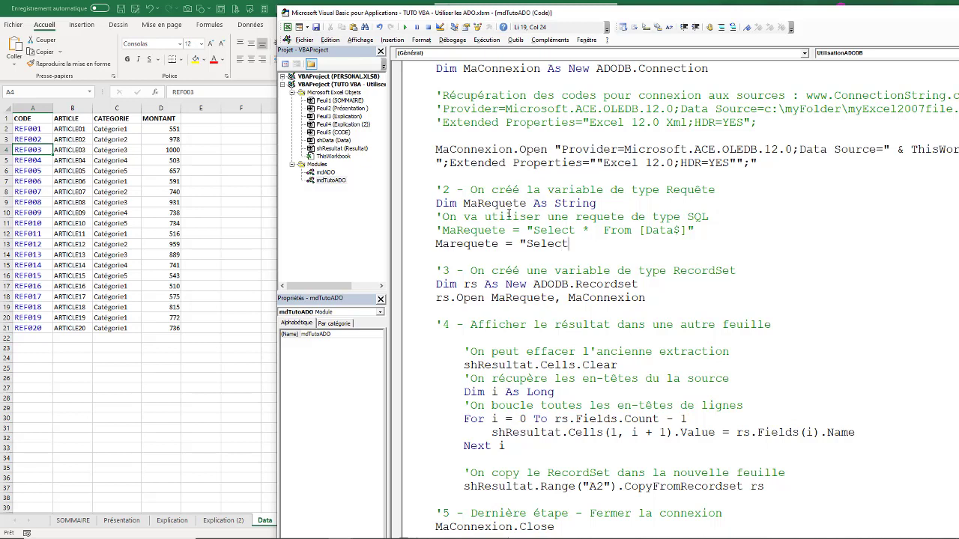
type("* ")
type("from")
key("BackSpace")
key("BackSpace")
key("BackSpace")
type("rm")
key("BackSpace")
type("om ")
type("[")
type("Data")
type("$")
type("] ")
type("where")
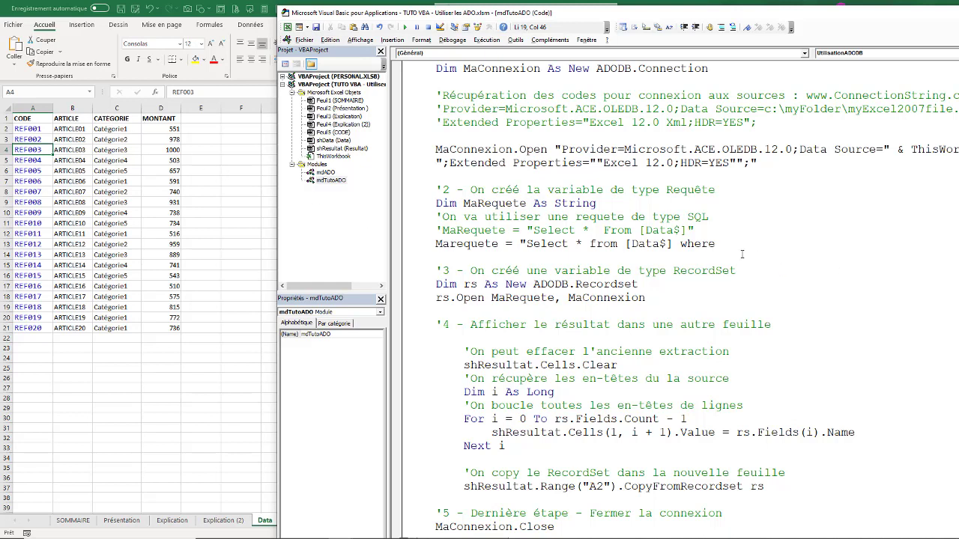
type("Cate")
type("gorie ")
type("=")
type("\"")
key("BackSpace")
type("'")
Check the Catégorie3 entries in rows 4, 9 and 14, then finish the query with Catégoie3
left_click(107, 151)
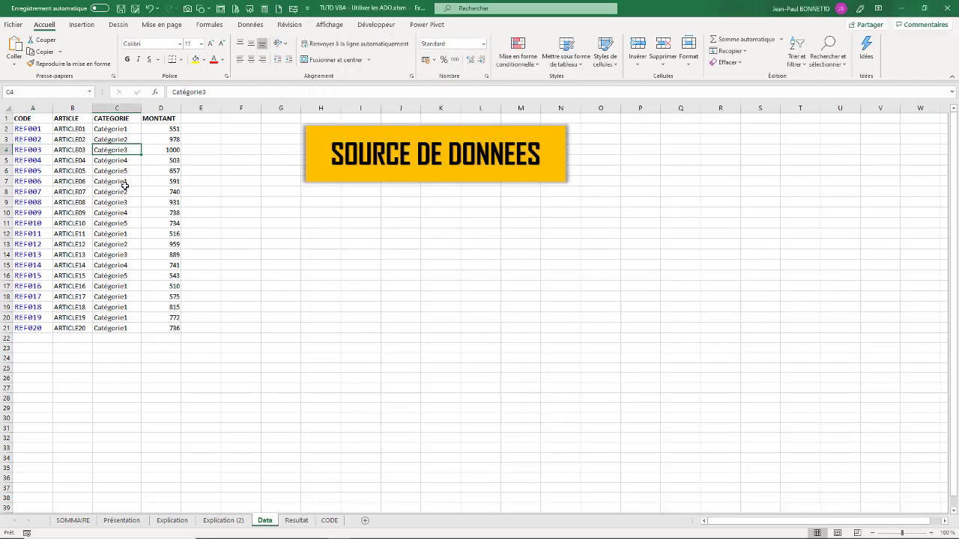
left_click(109, 203)
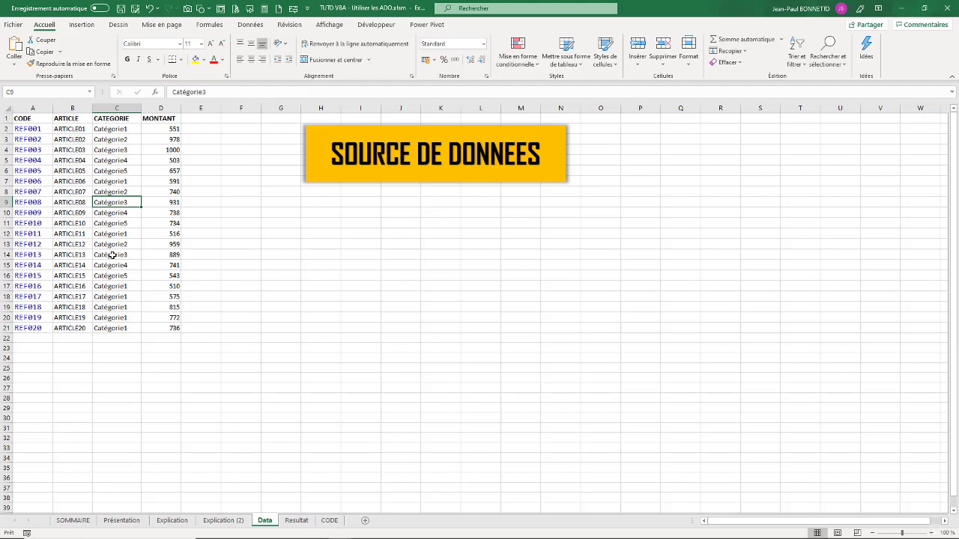
left_click(113, 255)
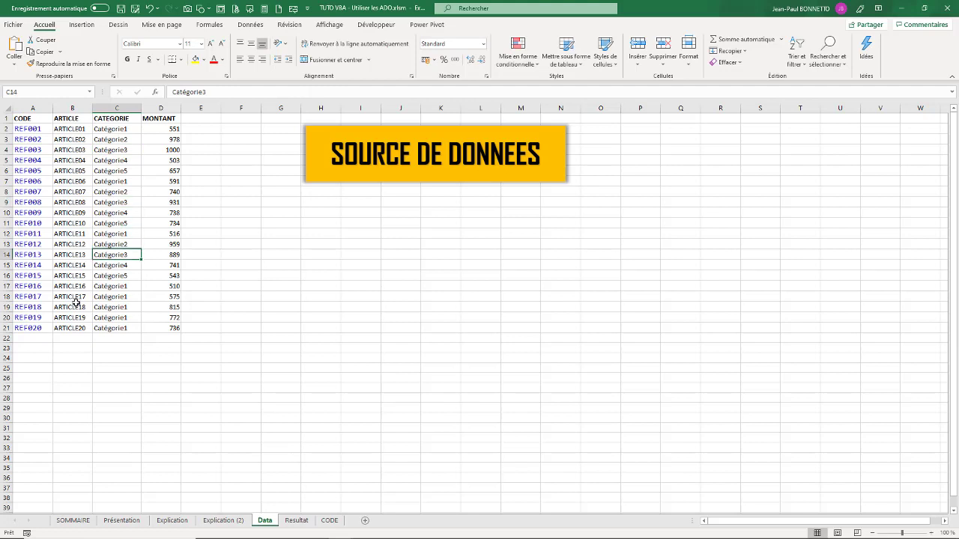
mouse_move(293, 534)
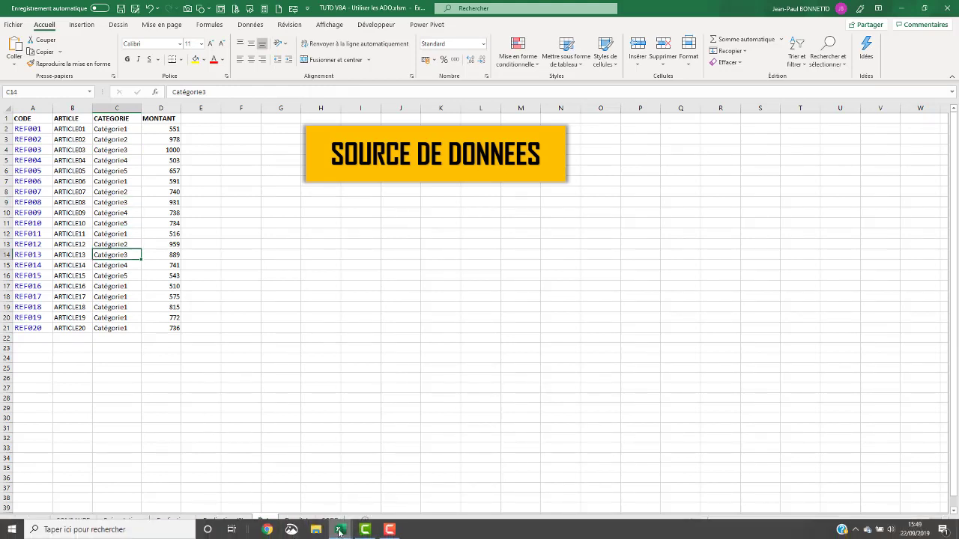
mouse_move(339, 530)
left_click(415, 491)
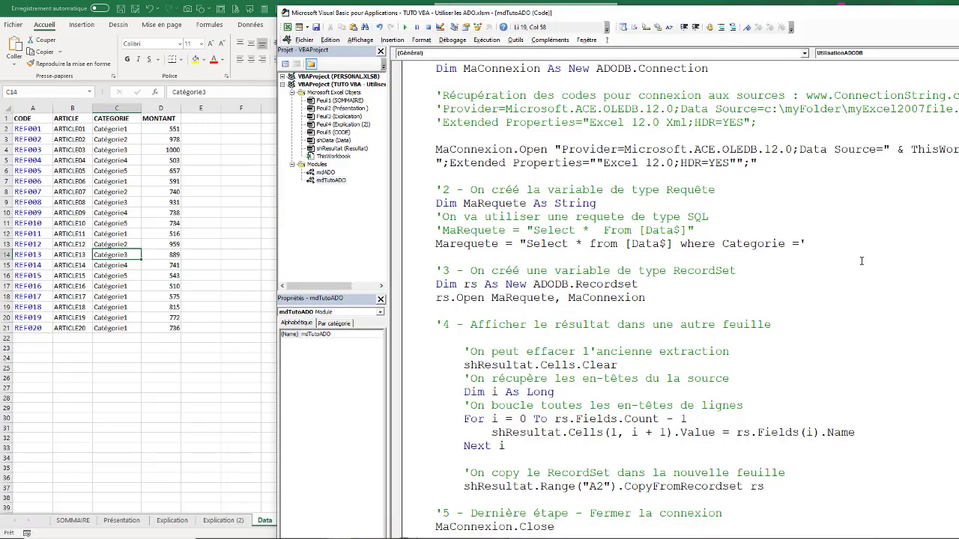
type("Ca")
type("goie3")
left_click(828, 178)
Select the REF003, REF008 and REF013 records in rows 4, 9 and 14 on the Data sheet
left_click(186, 468)
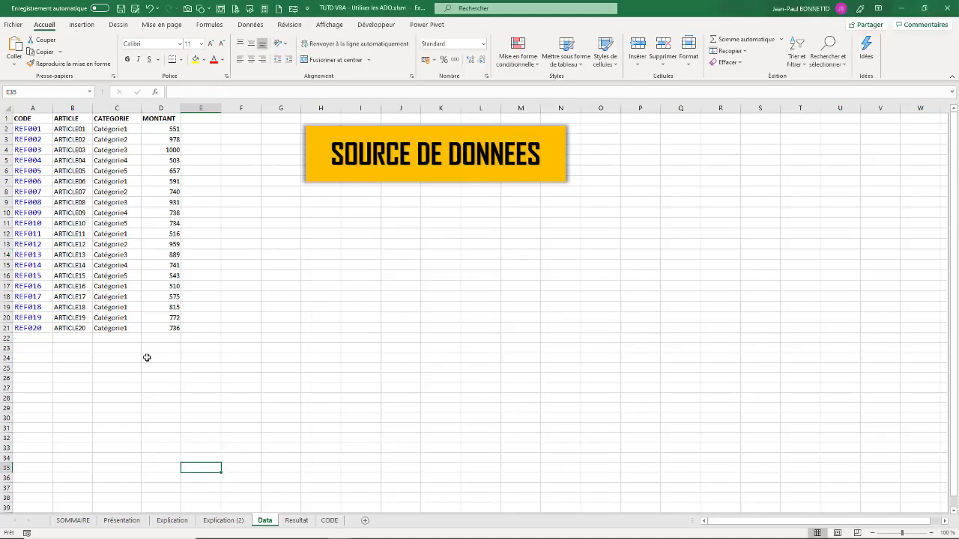
left_click_drag(21, 152, 171, 150)
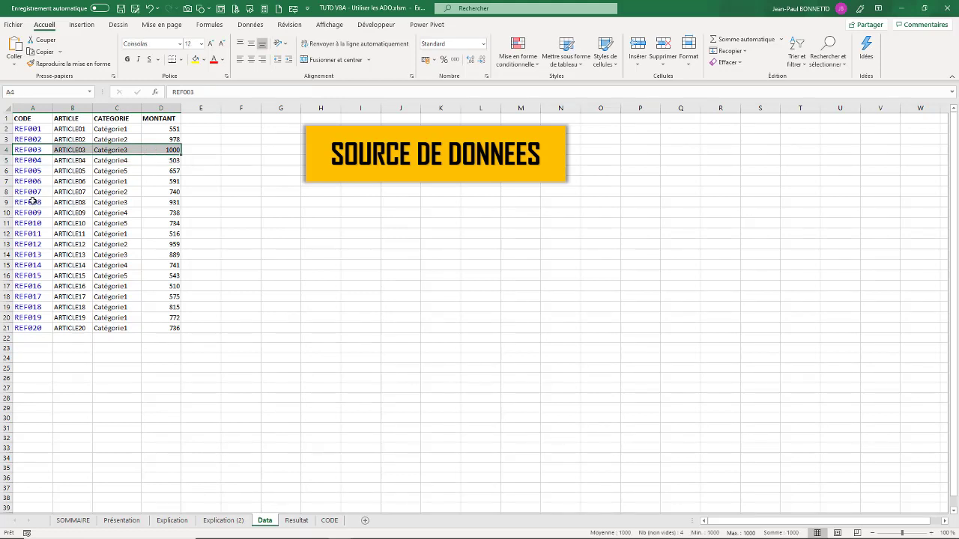
left_click_drag(30, 202, 173, 202, "ctrl")
left_click_drag(21, 254, 174, 254)
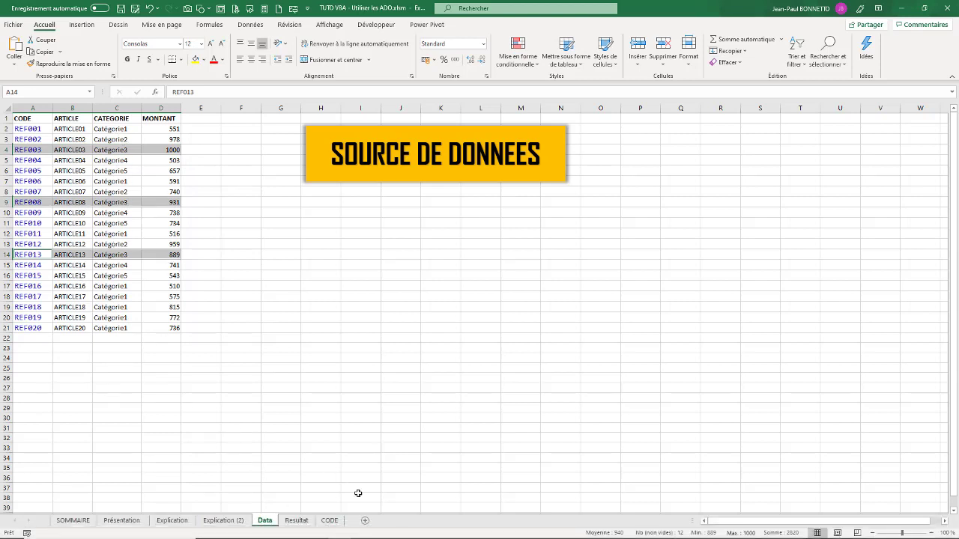
mouse_move(258, 536)
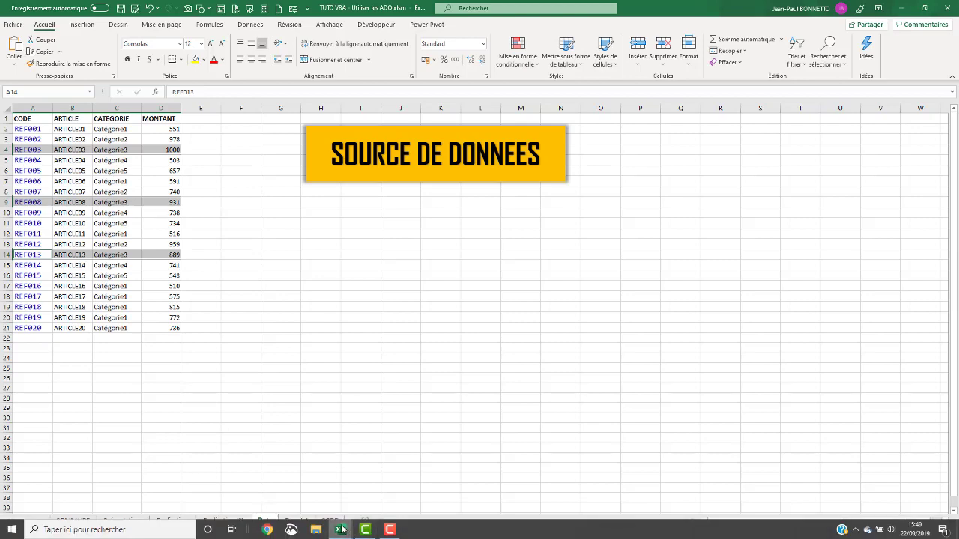
mouse_move(341, 530)
left_click(397, 491)
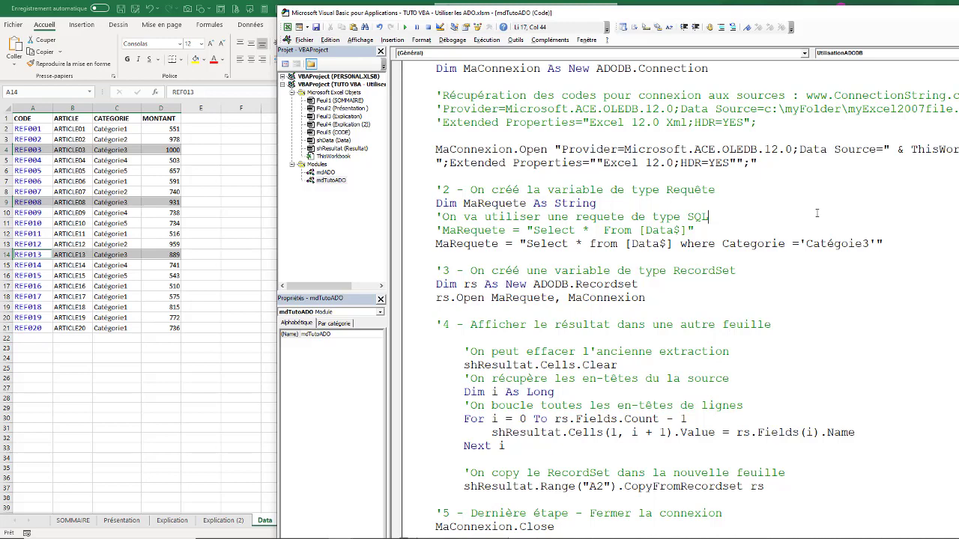
Check the Resultat sheet, then run the extraction macro with the Catégoie3 filter
left_click(218, 442)
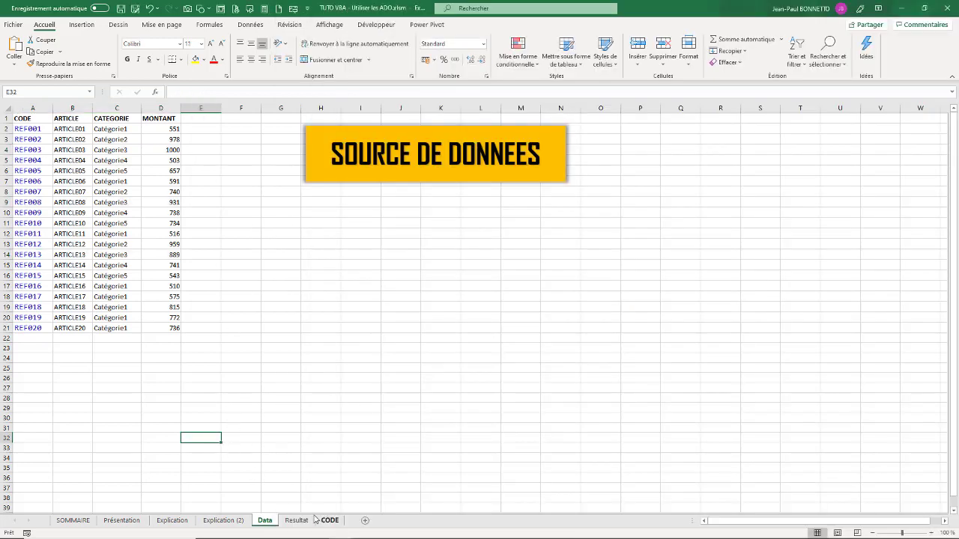
left_click(297, 520)
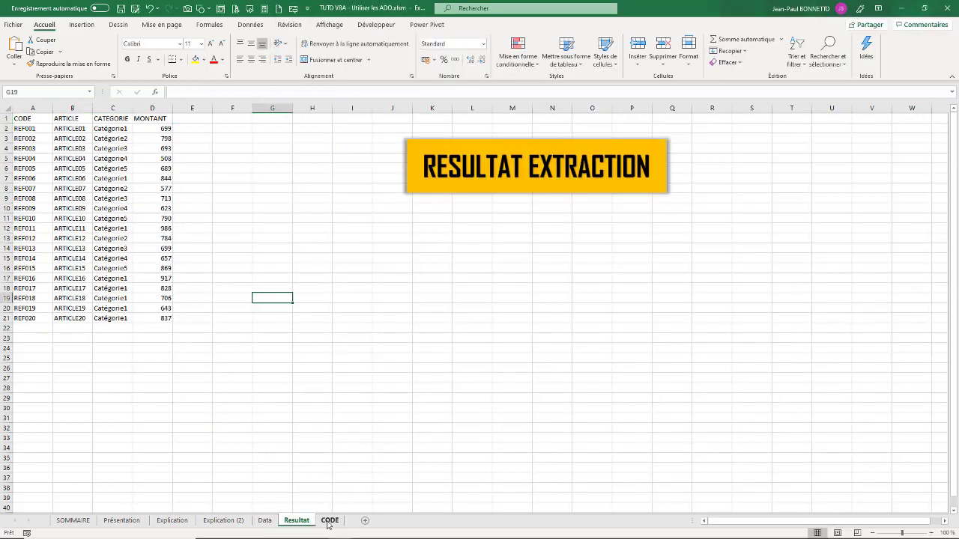
mouse_move(347, 534)
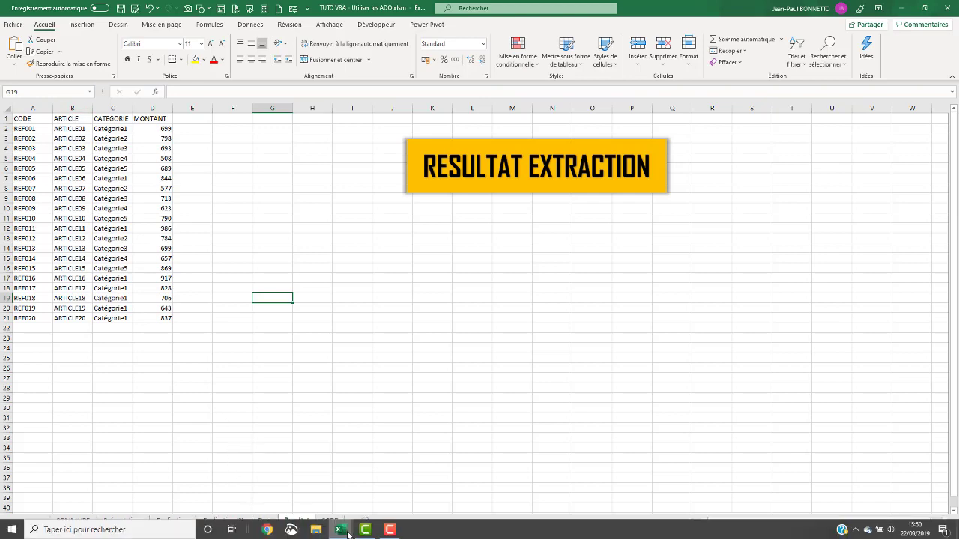
left_click(397, 480)
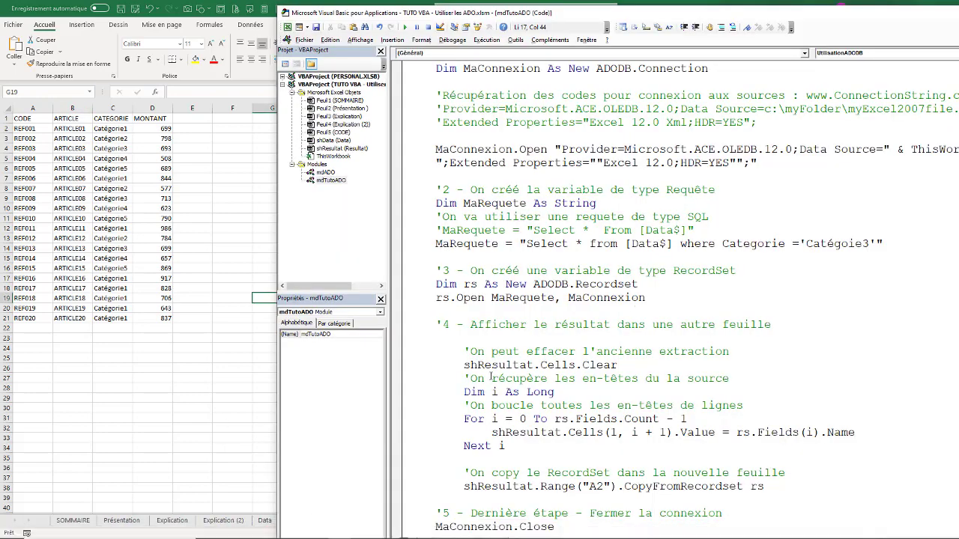
left_click_drag(464, 365, 618, 365)
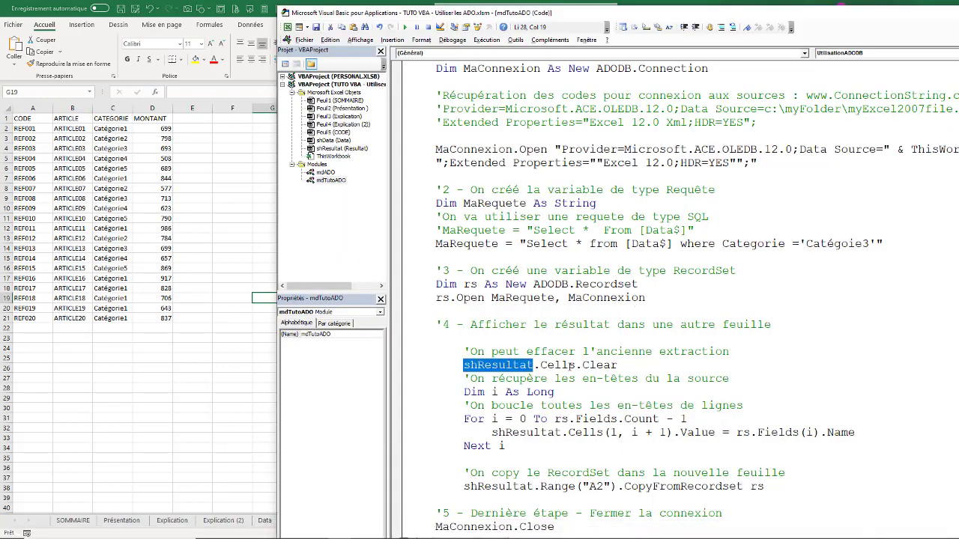
left_click(564, 252)
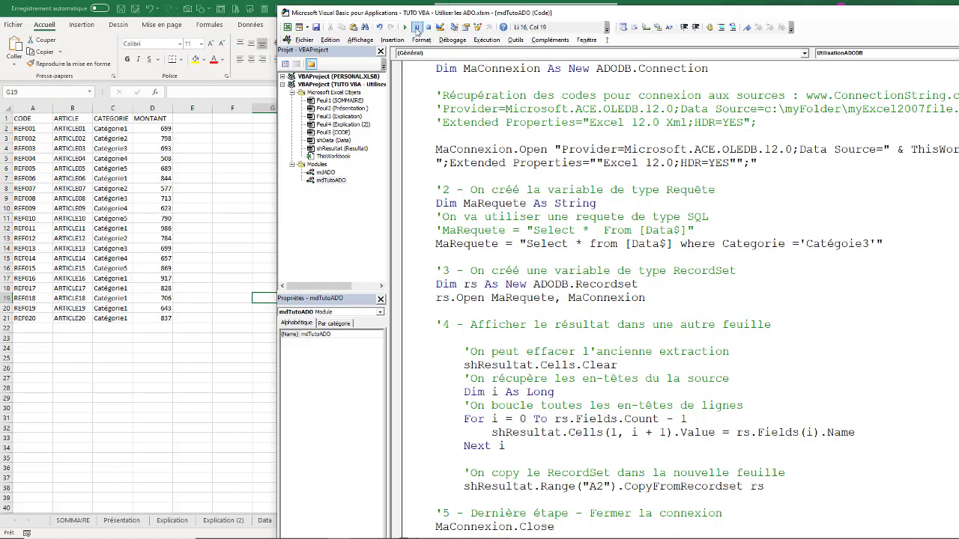
left_click(405, 27)
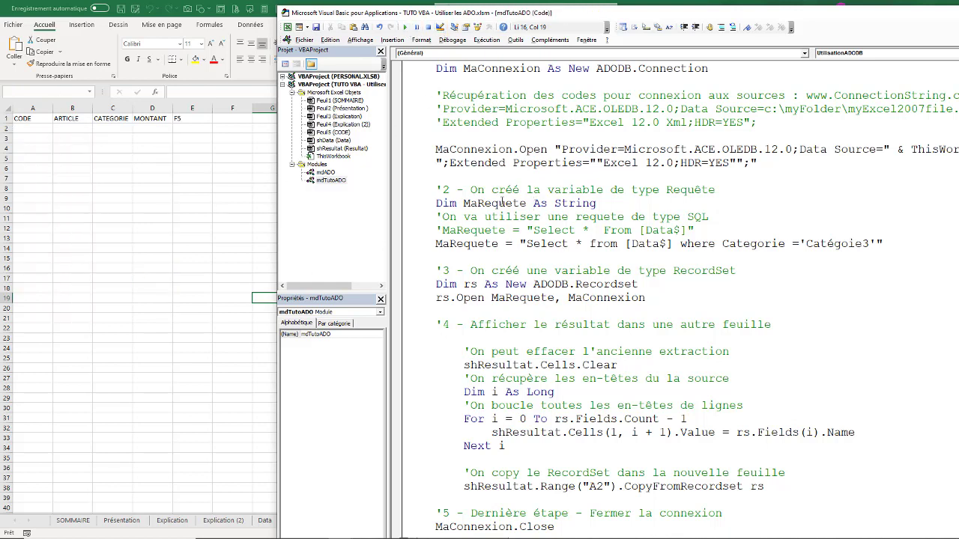
left_click(661, 322)
Compare against the Data sheet's CATEGORIE column and correct the filter value to Catégorie3
left_click(176, 118)
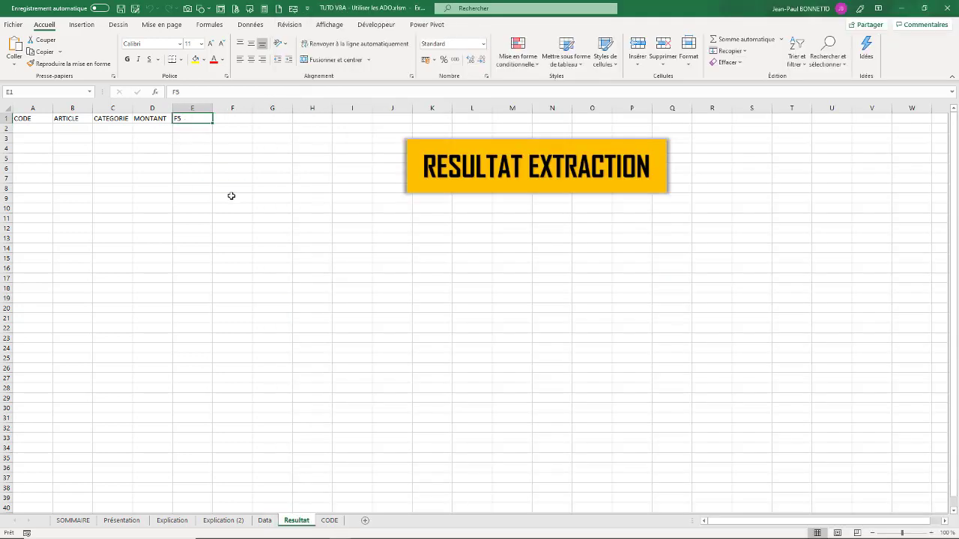
left_click(265, 519)
left_click(162, 118)
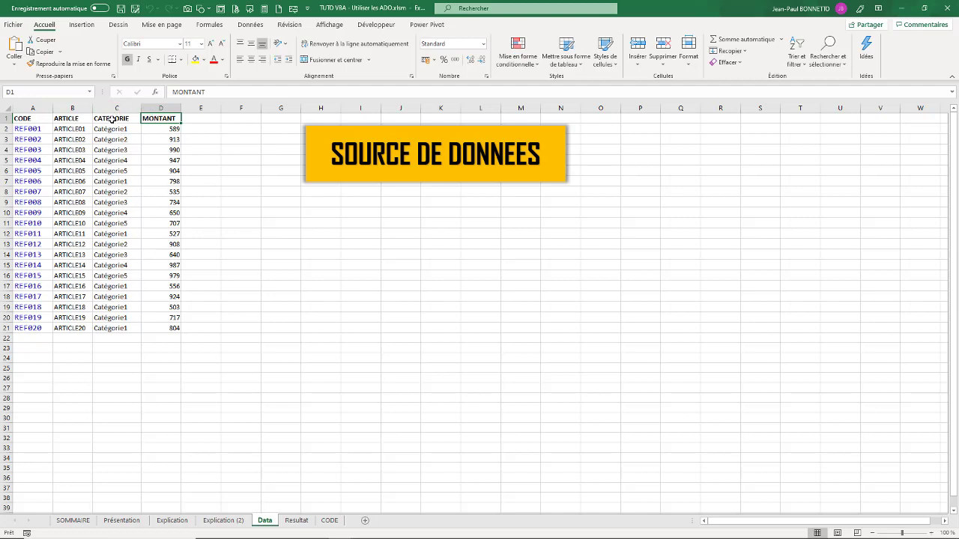
left_click_drag(119, 119, 118, 130)
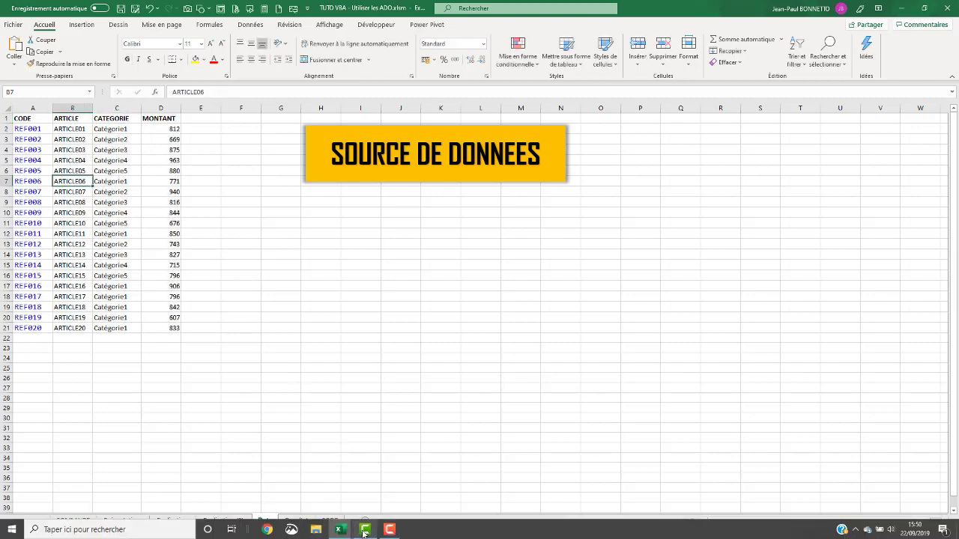
left_click(397, 479)
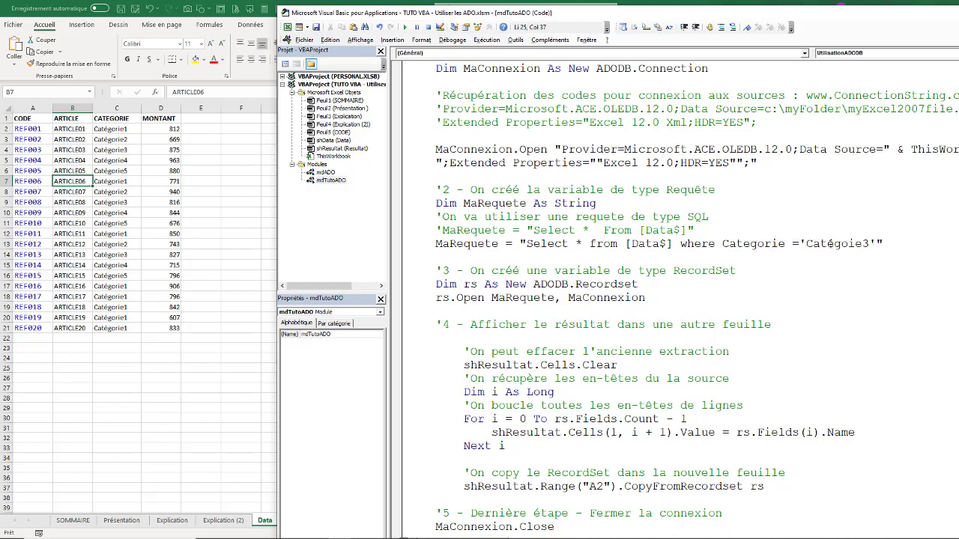
type("r")
Rerun the corrected Catégorie3 extraction macro from the VBA editor
left_click(225, 482)
left_click(296, 520)
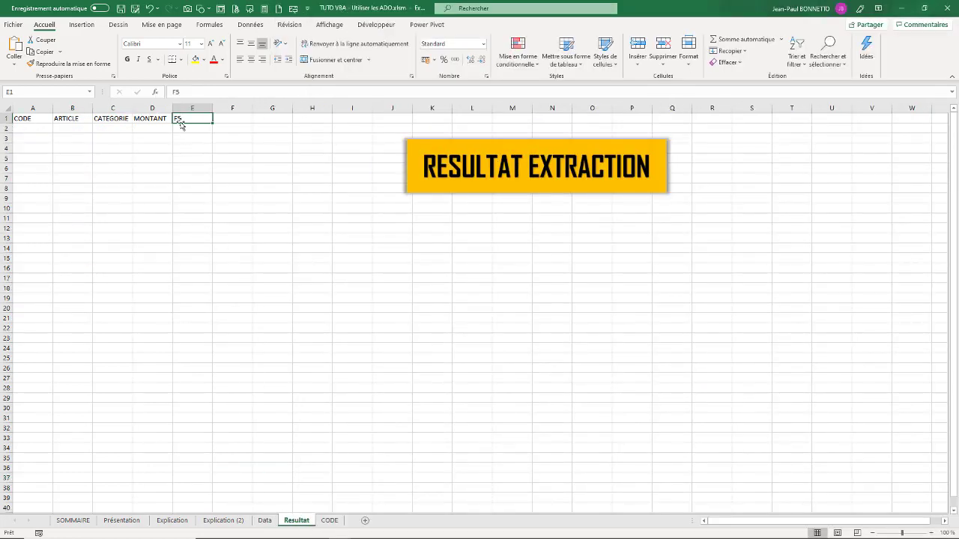
mouse_move(340, 529)
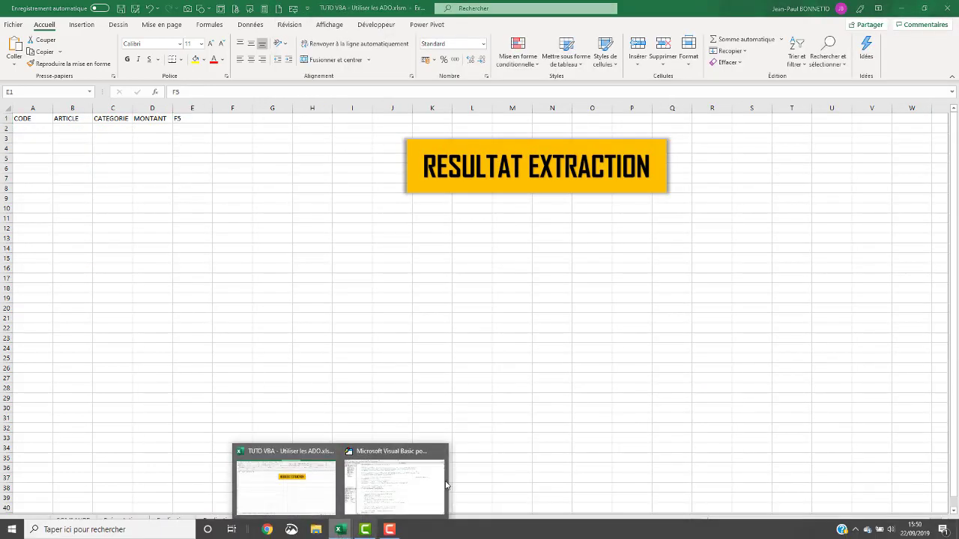
left_click(420, 487)
left_click(627, 298)
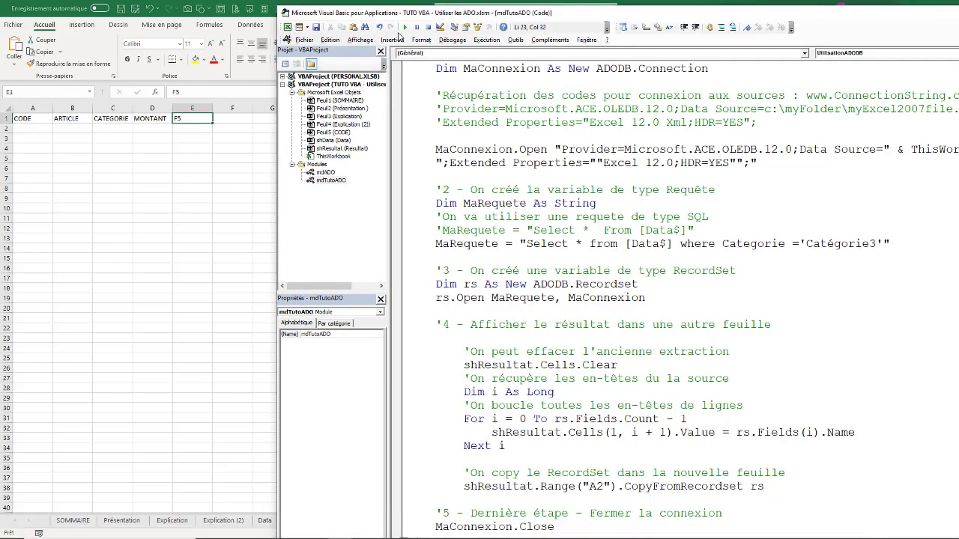
left_click(405, 28)
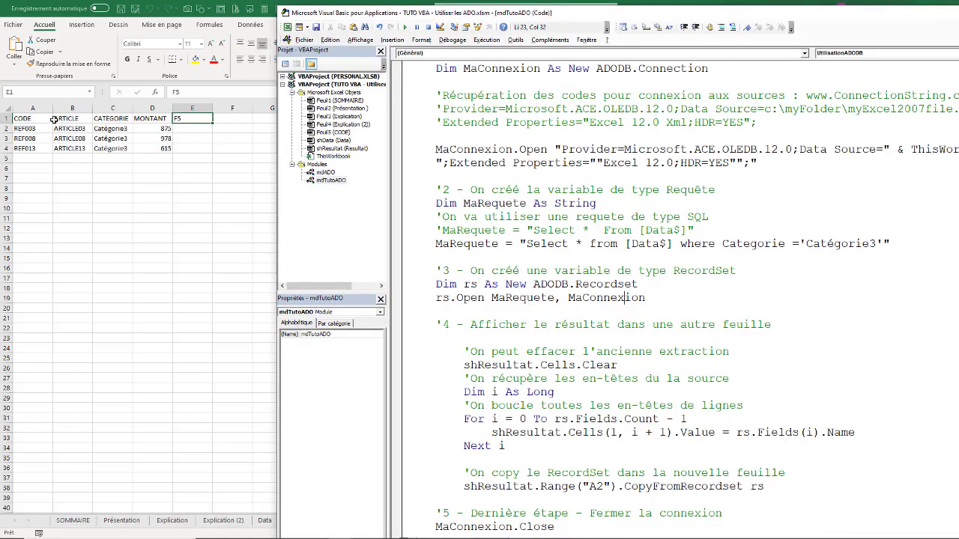
Review the three extracted records REF003, REF008 and REF013, then return to the Data sheet
left_click(185, 118)
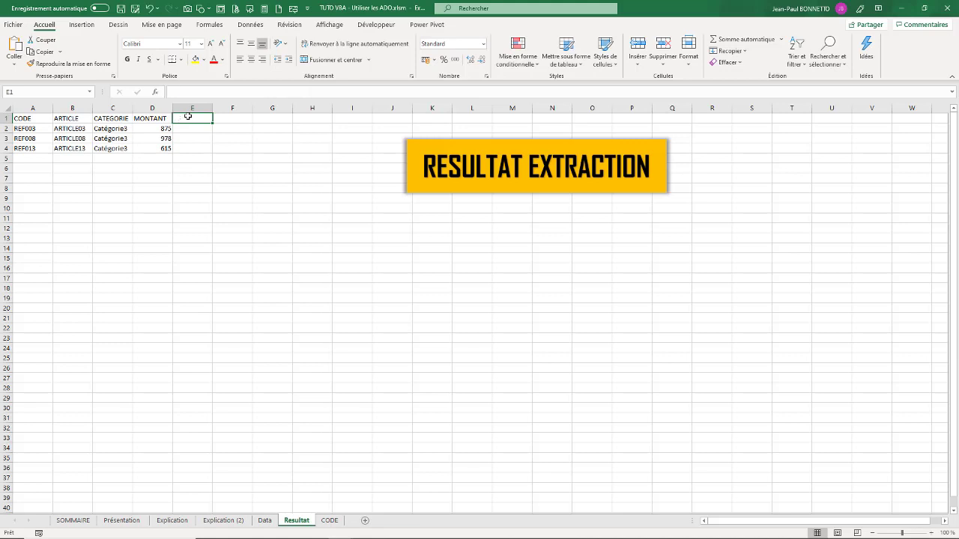
left_click_drag(80, 129, 81, 148)
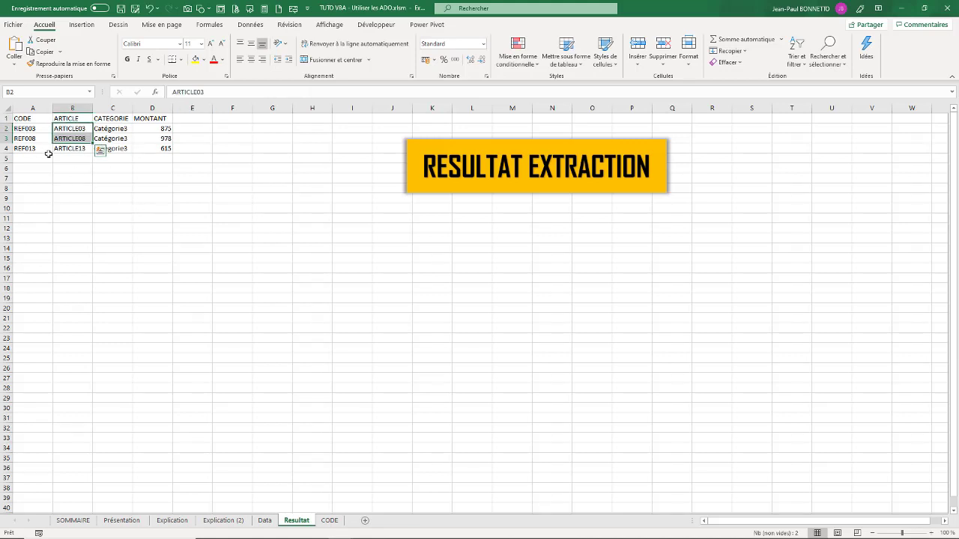
left_click(32, 158)
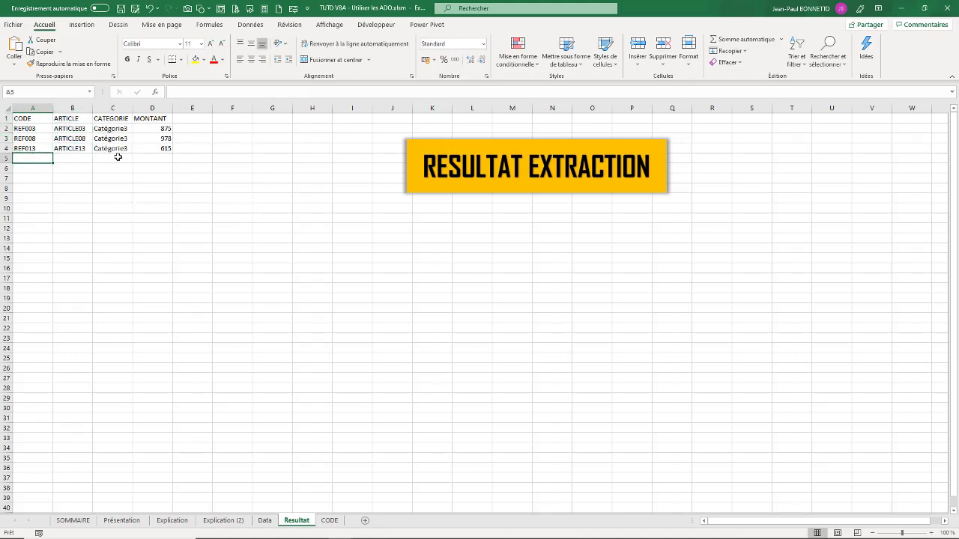
left_click(266, 522)
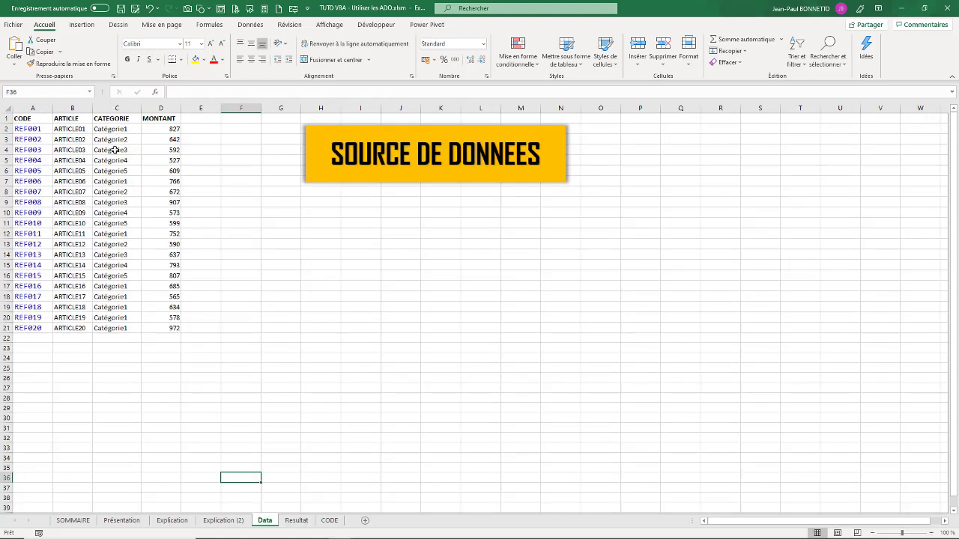
Replace the random MONTANT formulas in D2:D21 with their pasted values
left_click(174, 149)
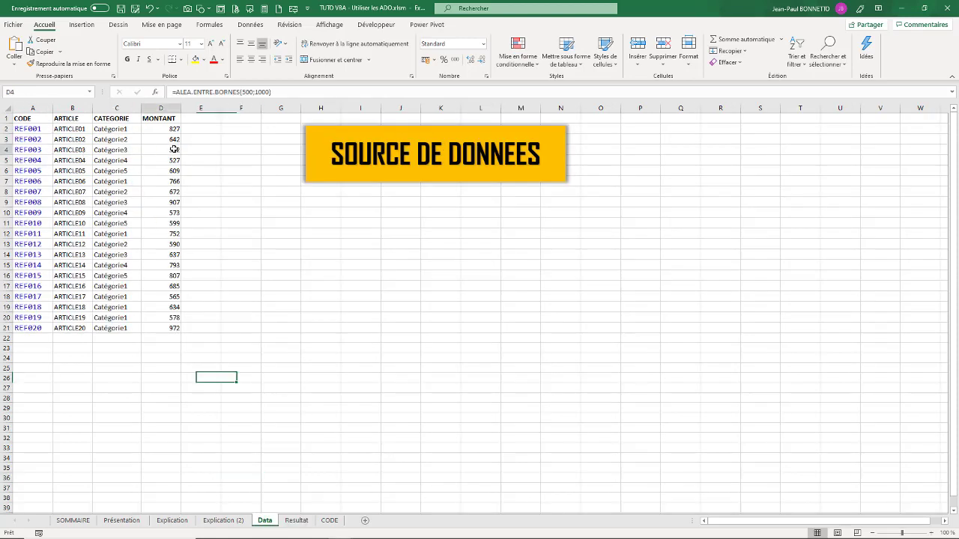
left_click_drag(171, 129, 167, 329)
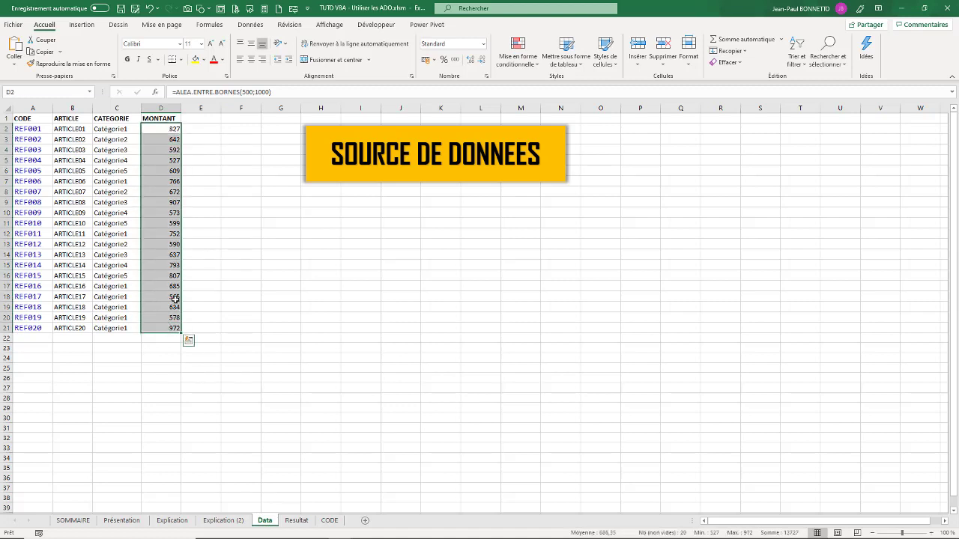
key("ctrl+c")
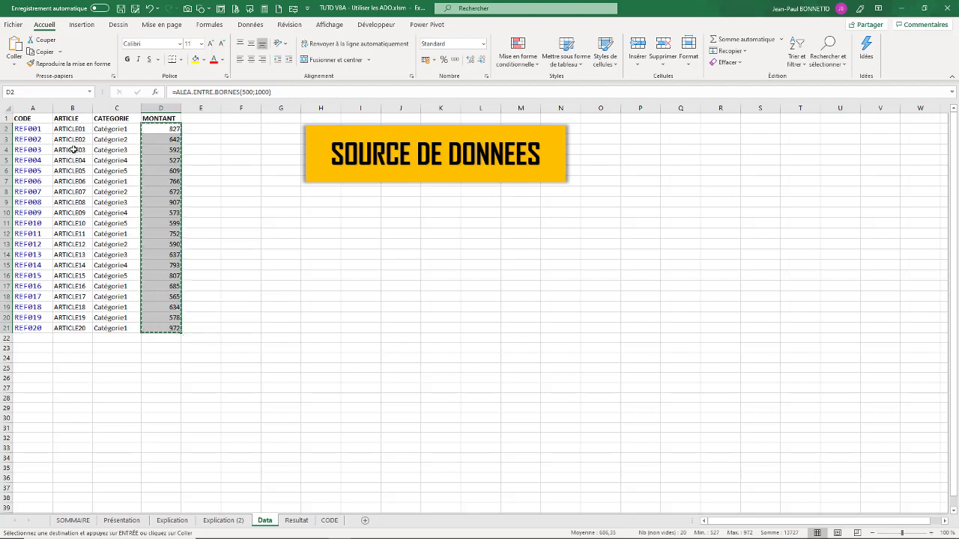
left_click(14, 64)
left_click(13, 136)
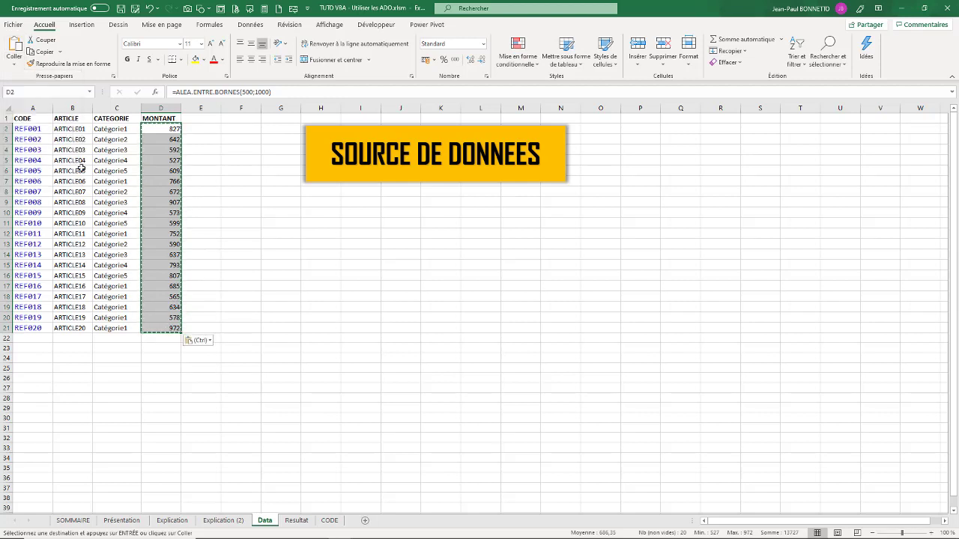
left_click(160, 180)
left_click(166, 129)
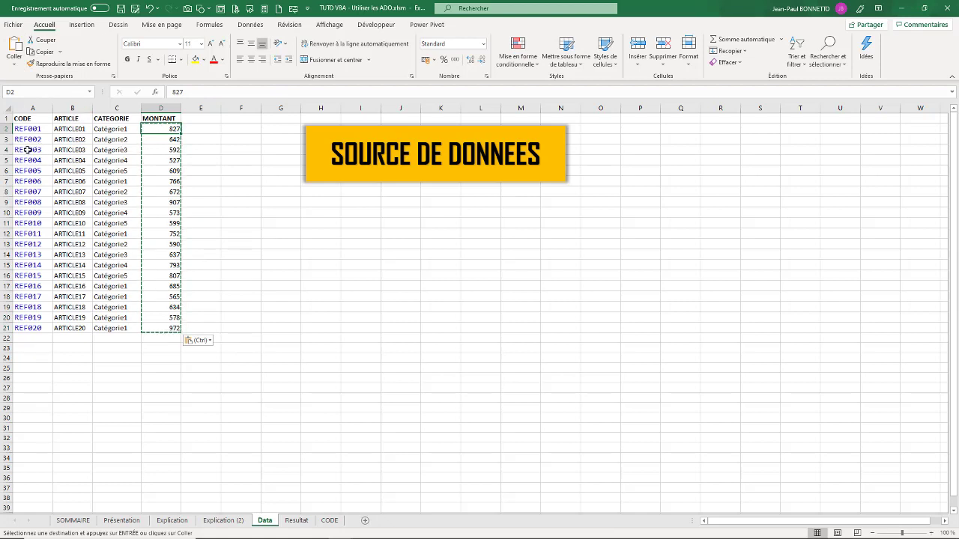
Highlight the REF003, REF008 and REF013 rows in bold with yellow fill
left_click_drag(30, 150, 172, 150)
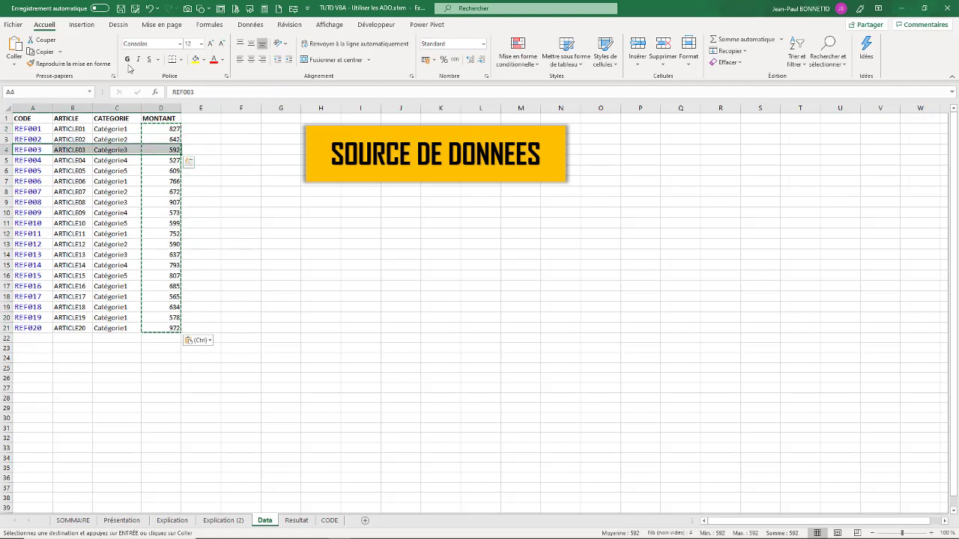
key("ctrl+b")
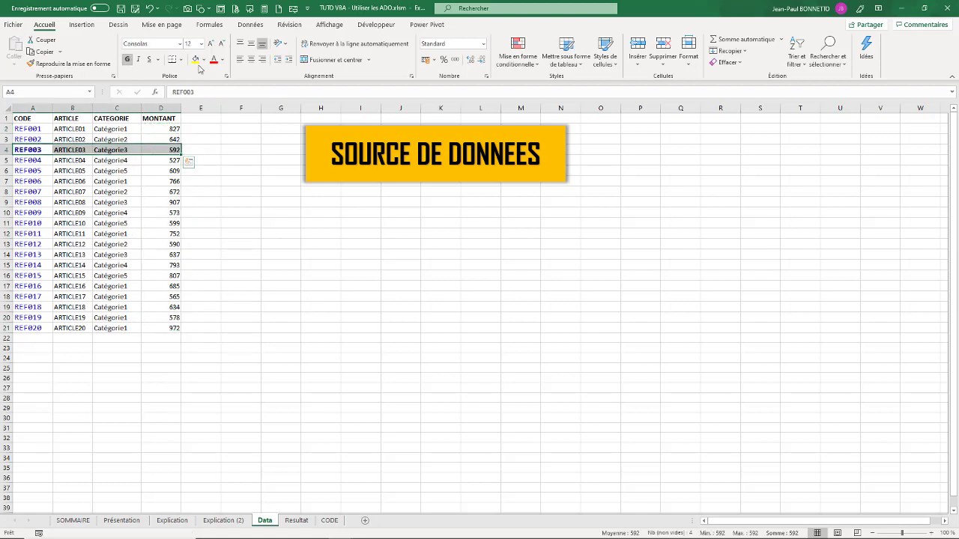
left_click(196, 59)
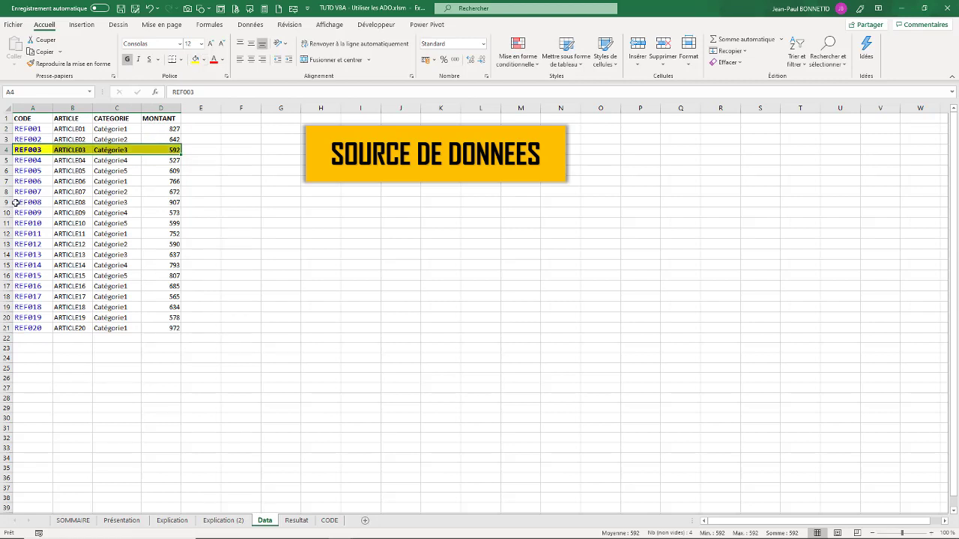
left_click_drag(20, 202, 172, 202)
left_click(195, 59)
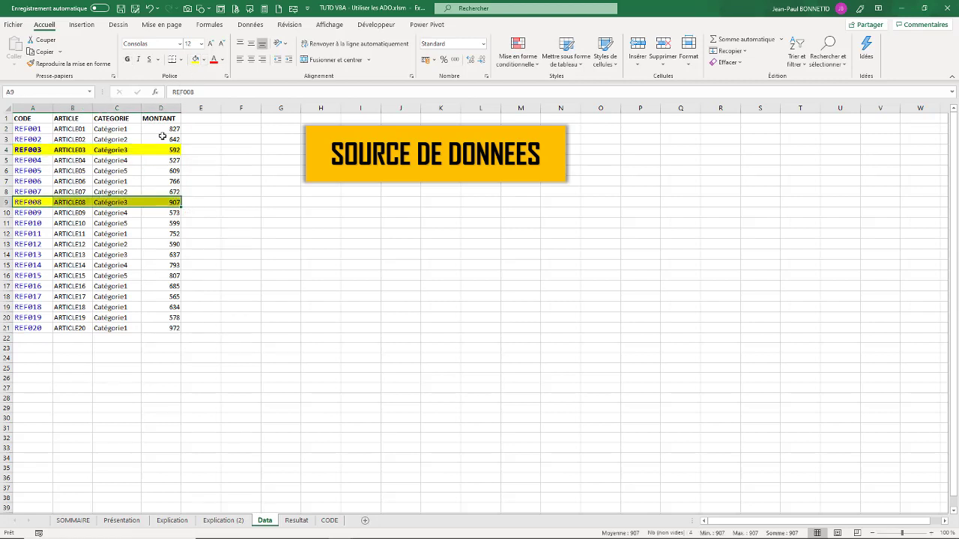
left_click(35, 255)
left_click_drag(35, 255, 173, 255)
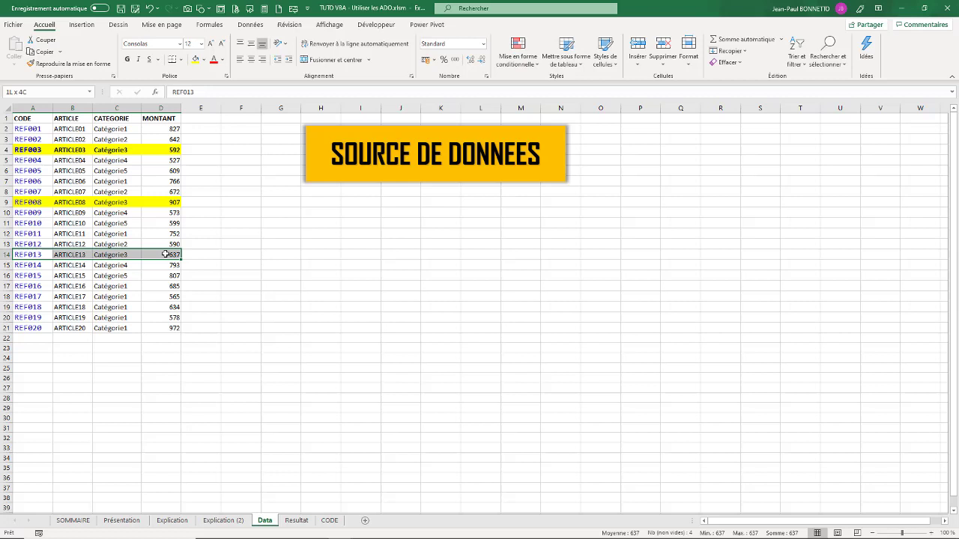
left_click(196, 59)
Clear the old extraction results from A1:D10 on the Resultat sheet
left_click(128, 286)
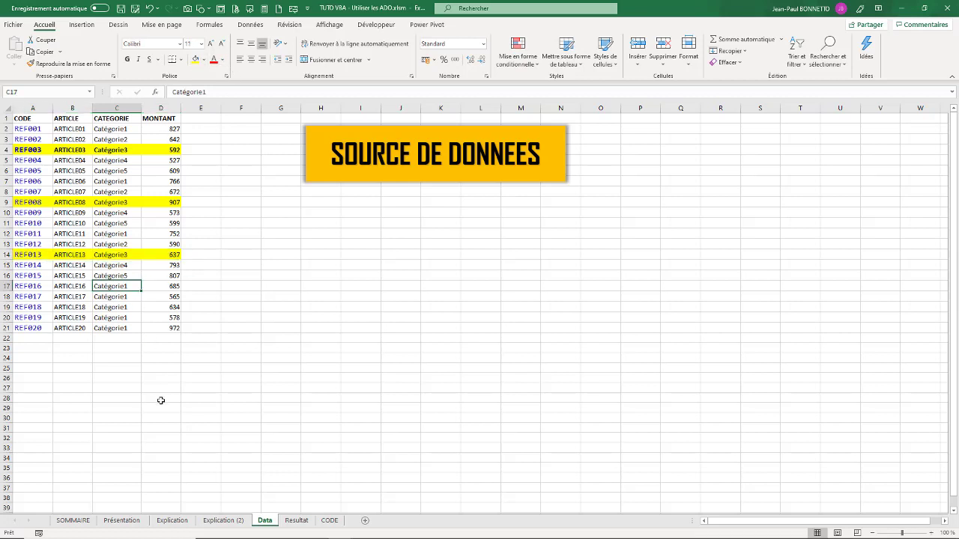
left_click(289, 524)
left_click(159, 184)
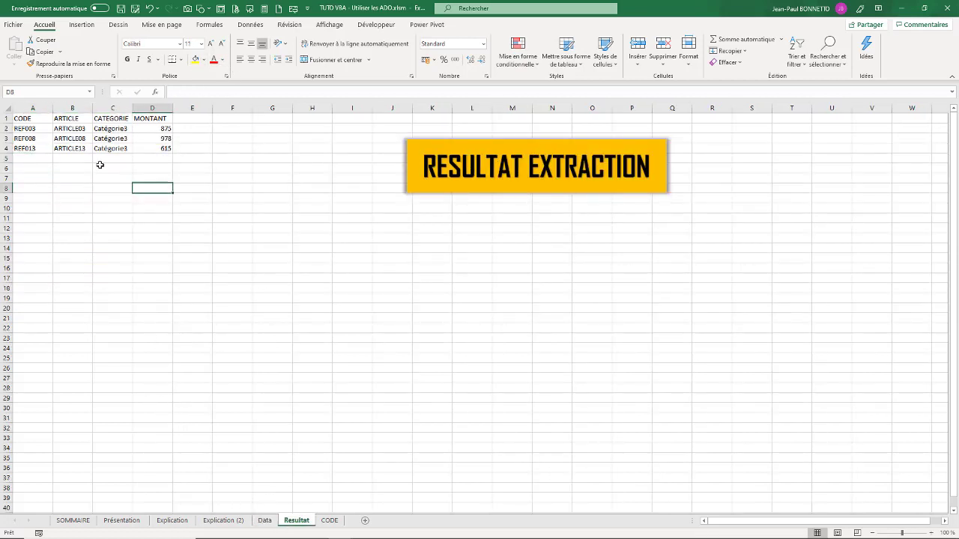
left_click_drag(30, 120, 180, 212)
key("Delete")
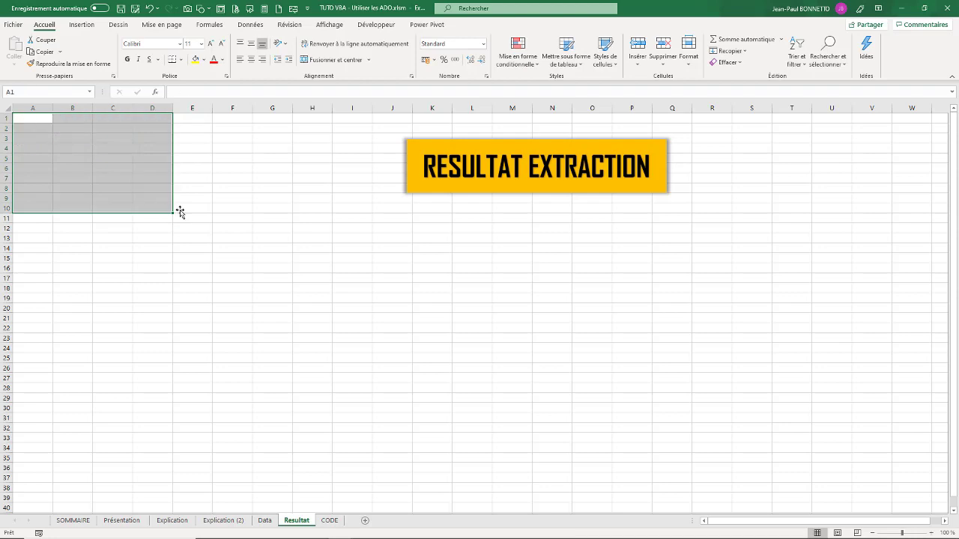
left_click(238, 250)
Run the extraction macro again from the VBA editor
mouse_move(390, 534)
mouse_move(340, 530)
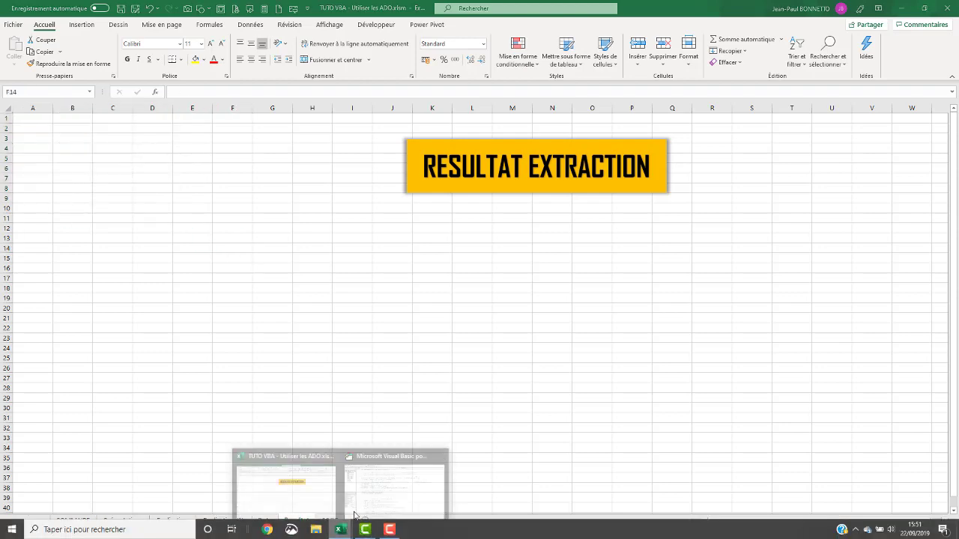
left_click(387, 480)
left_click(680, 257)
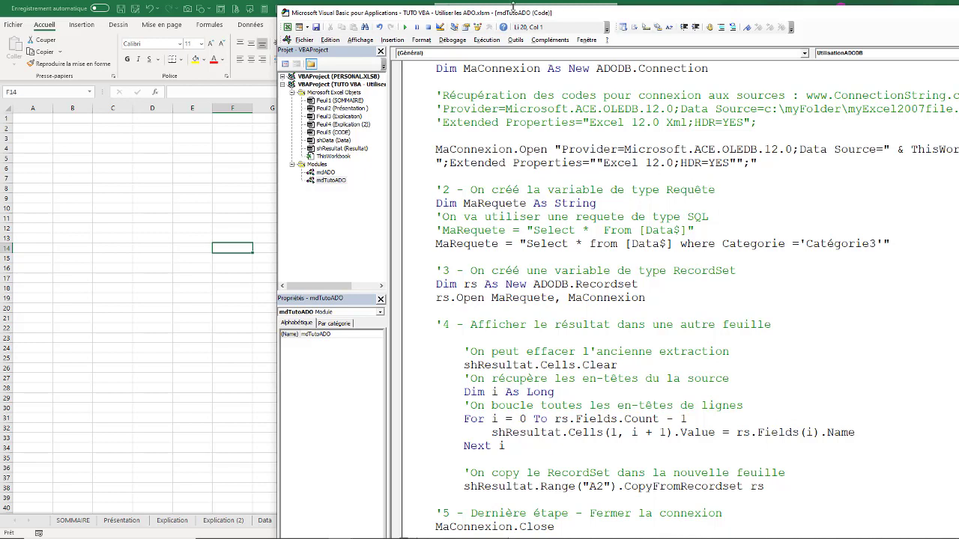
left_click(405, 27)
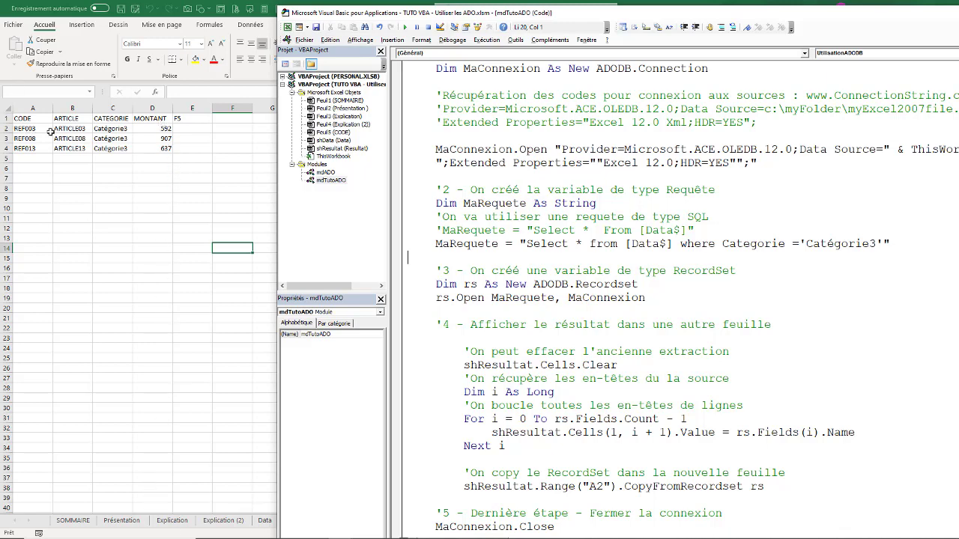
Verify the extracted Catégorie3 amounts 592, 907 and 637 against the Data sheet
left_click_drag(119, 129, 116, 149)
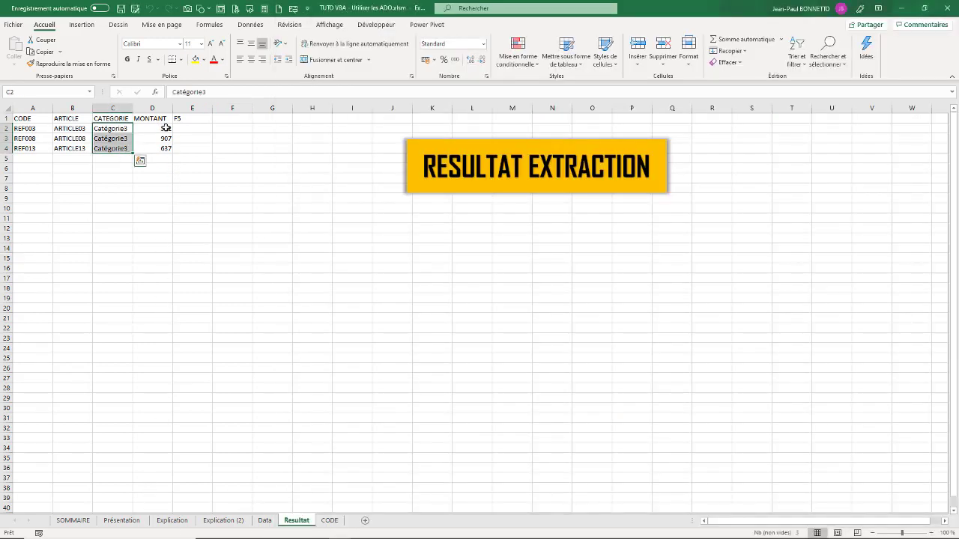
left_click_drag(165, 128, 164, 149)
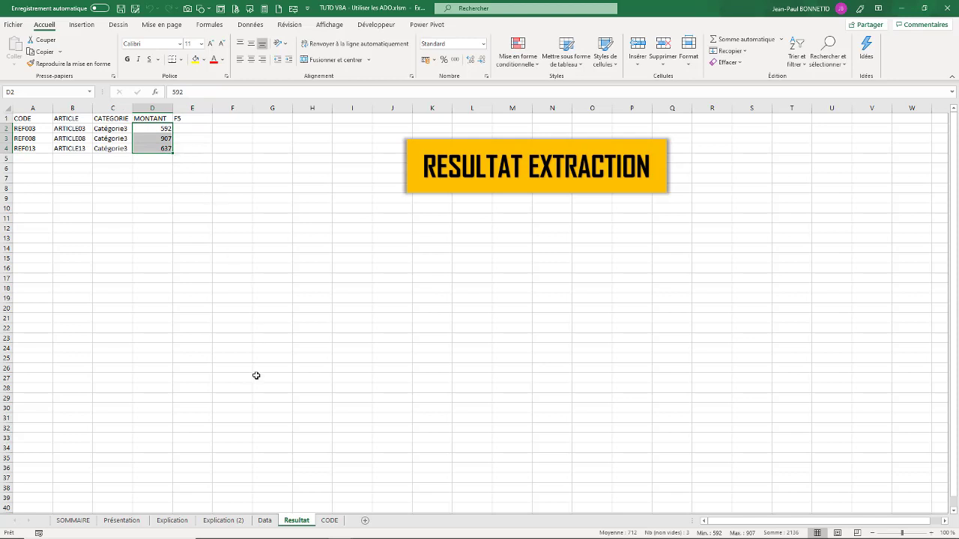
left_click(162, 139)
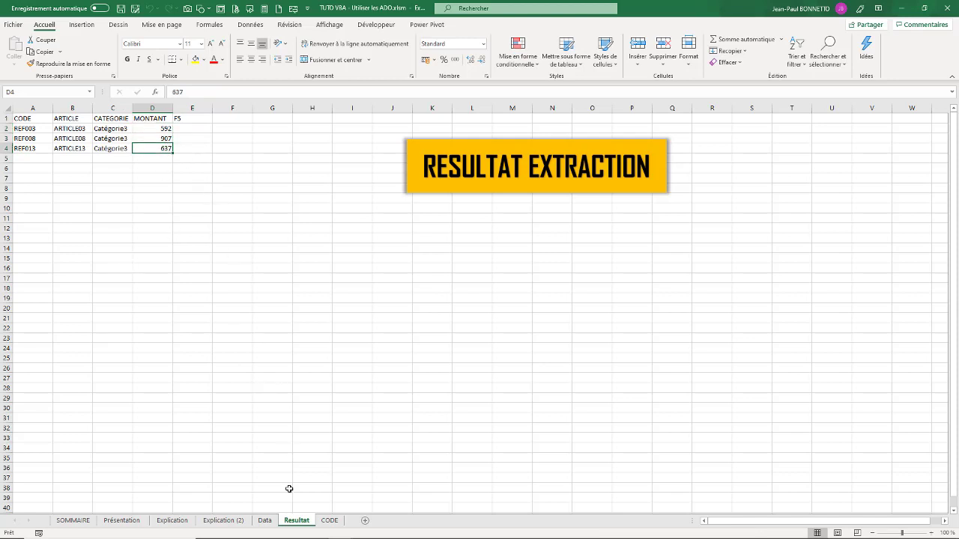
left_click(265, 520)
Confirm REF018 is also Catégorie3 with amount 634 and fill its row yellow
left_click(166, 149)
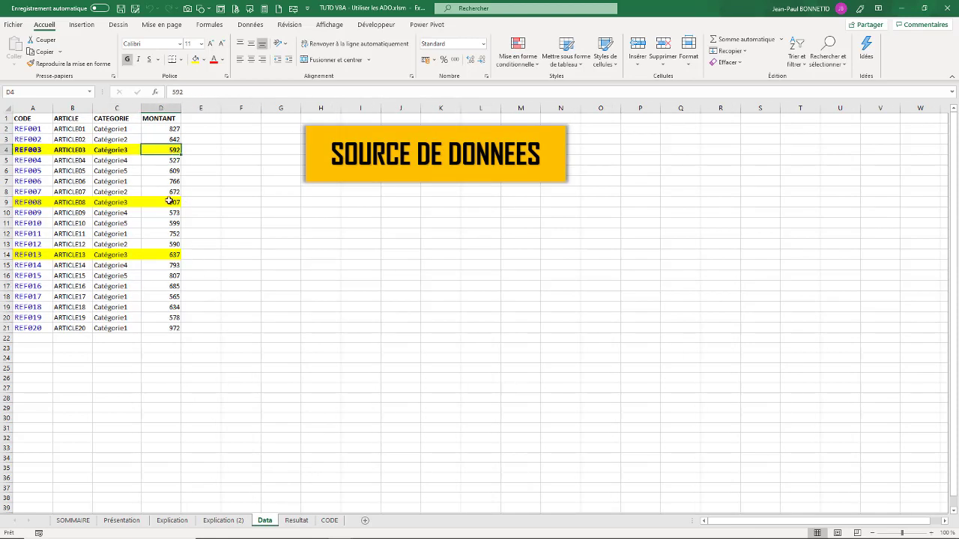
left_click(169, 201)
left_click(167, 255)
left_click(105, 311)
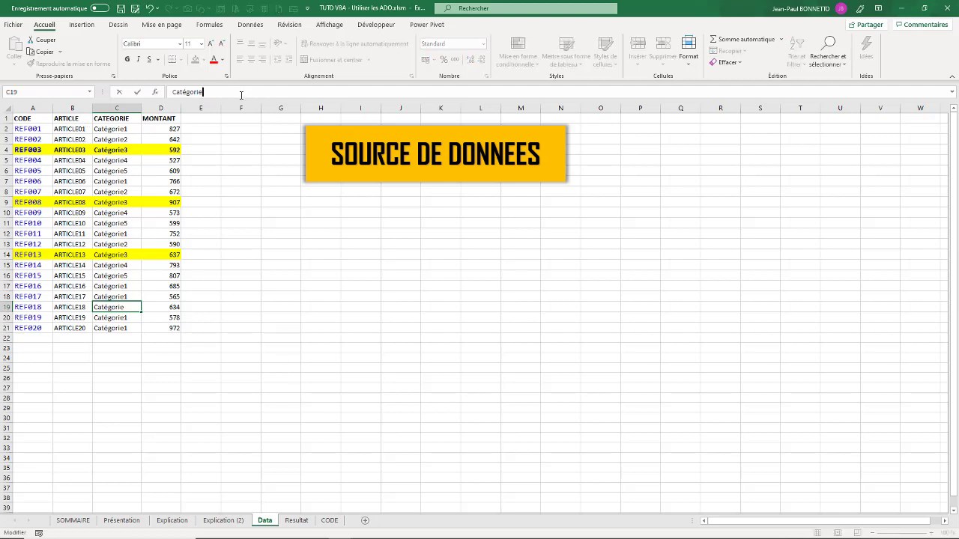
type("3")
left_click(208, 170)
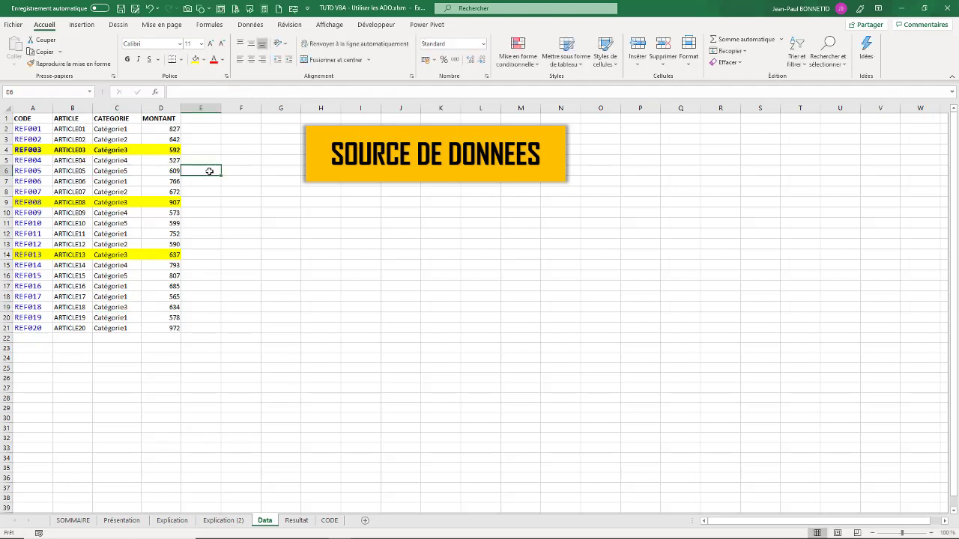
left_click(113, 307)
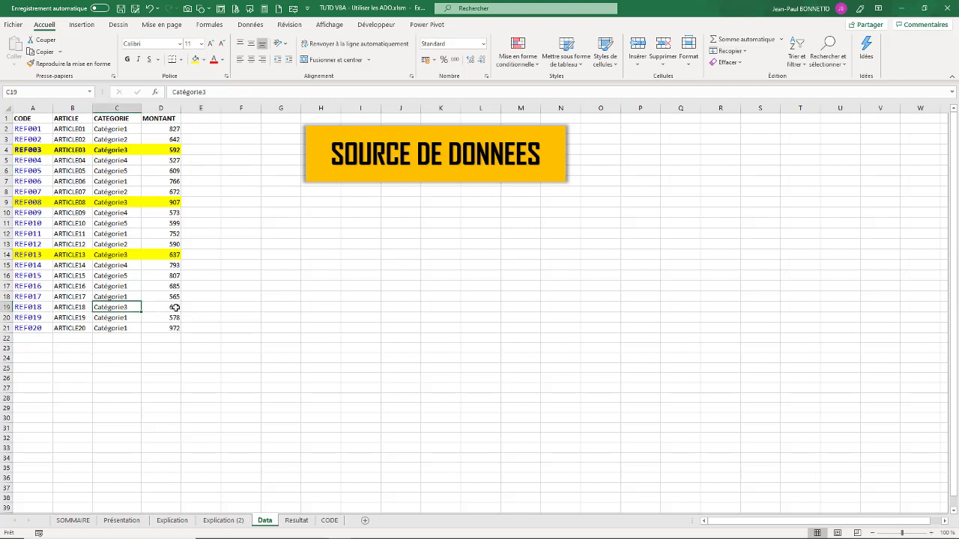
left_click_drag(173, 310, 30, 307)
left_click(196, 59)
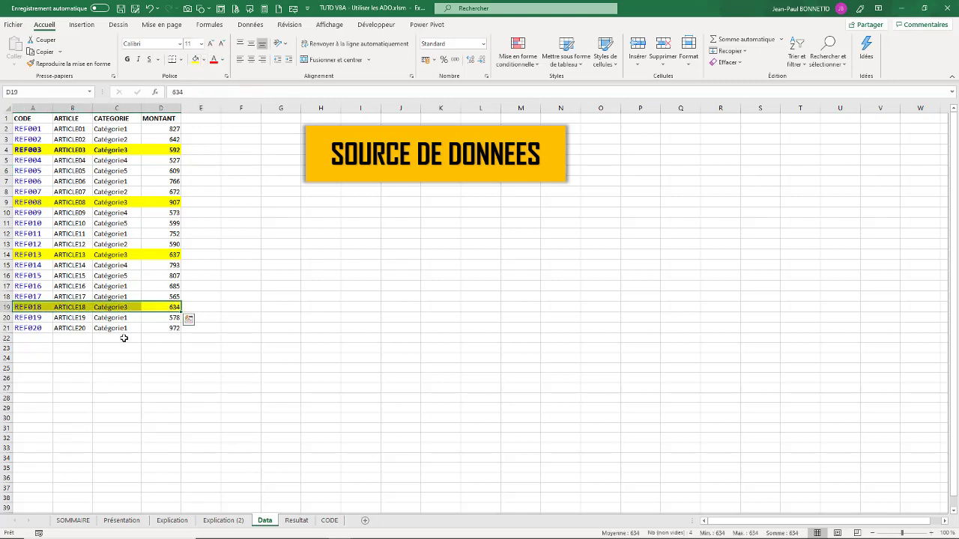
left_click(115, 255)
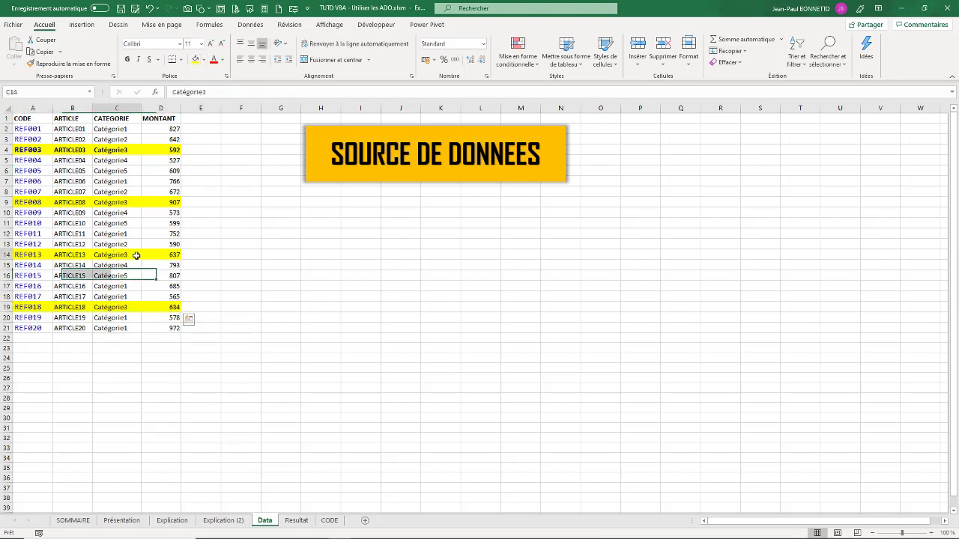
left_click(174, 307)
Rerun the RESULTAT EXTRACTION button, delete the stray F5 note in E1, and select A5
left_click(295, 521)
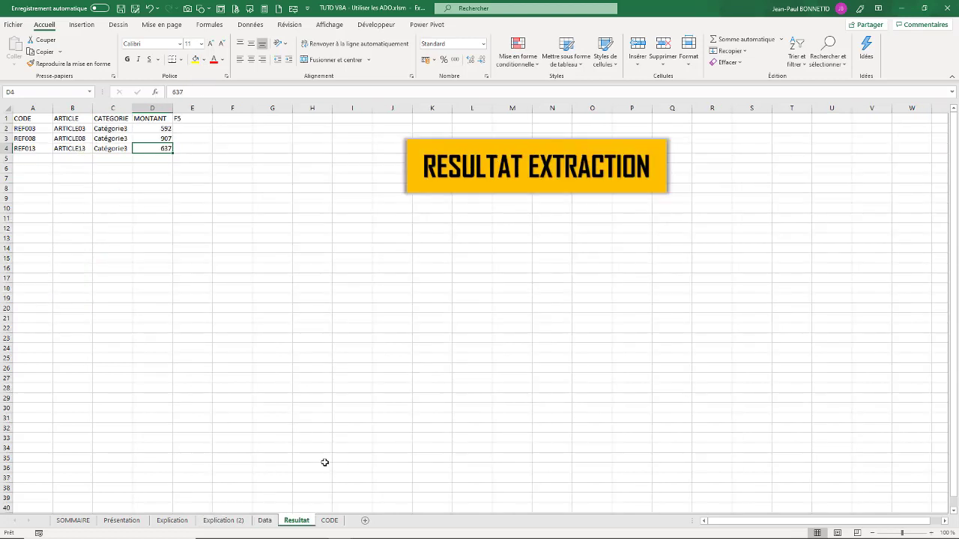
left_click(529, 180)
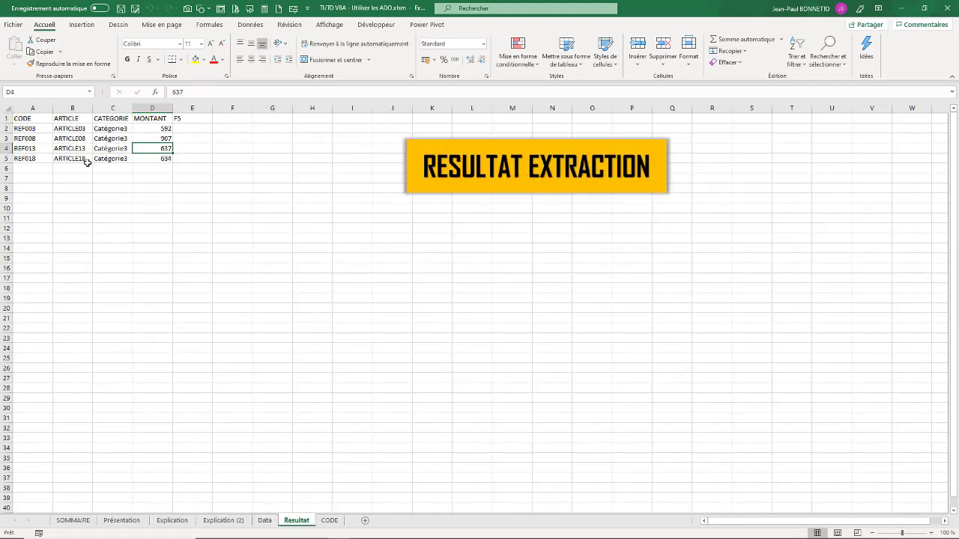
left_click(178, 120)
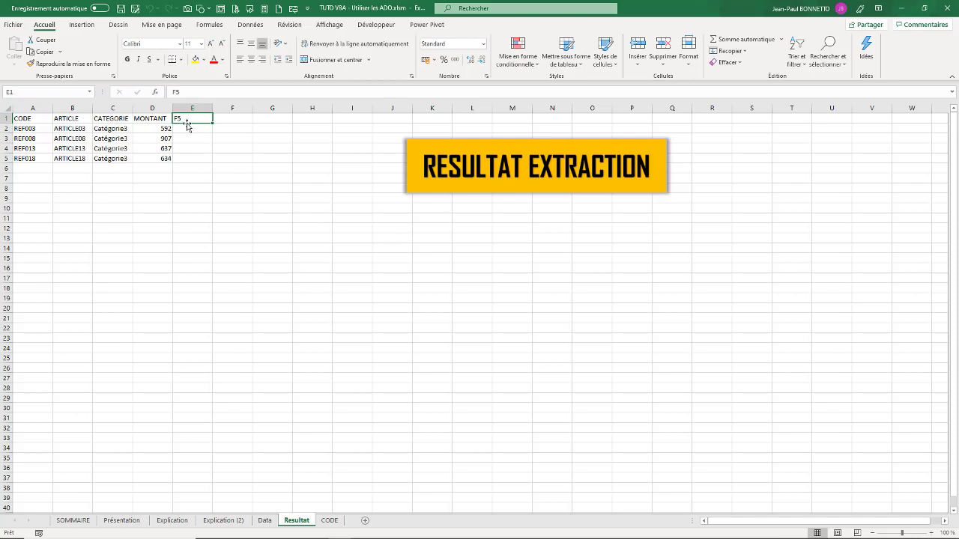
key("Delete")
left_click_drag(106, 149, 105, 159)
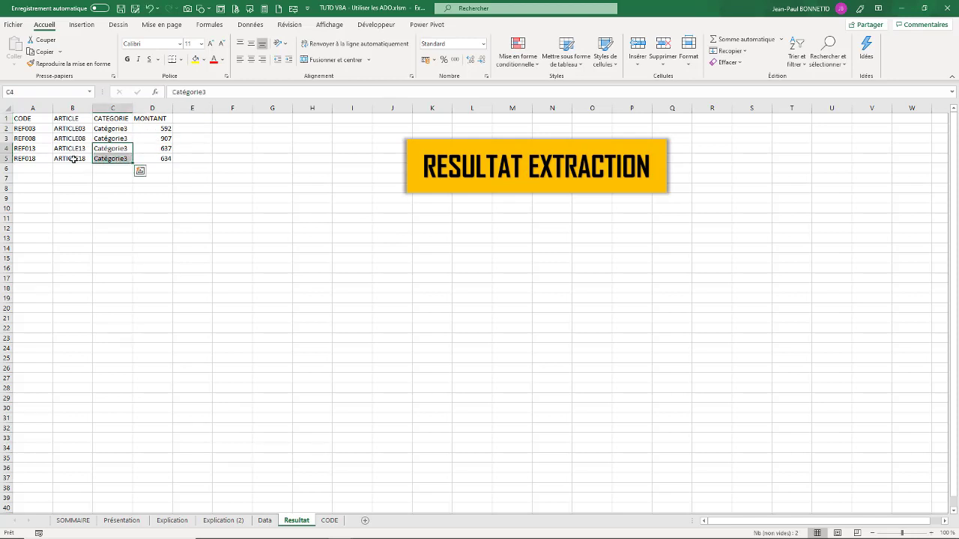
left_click(30, 159)
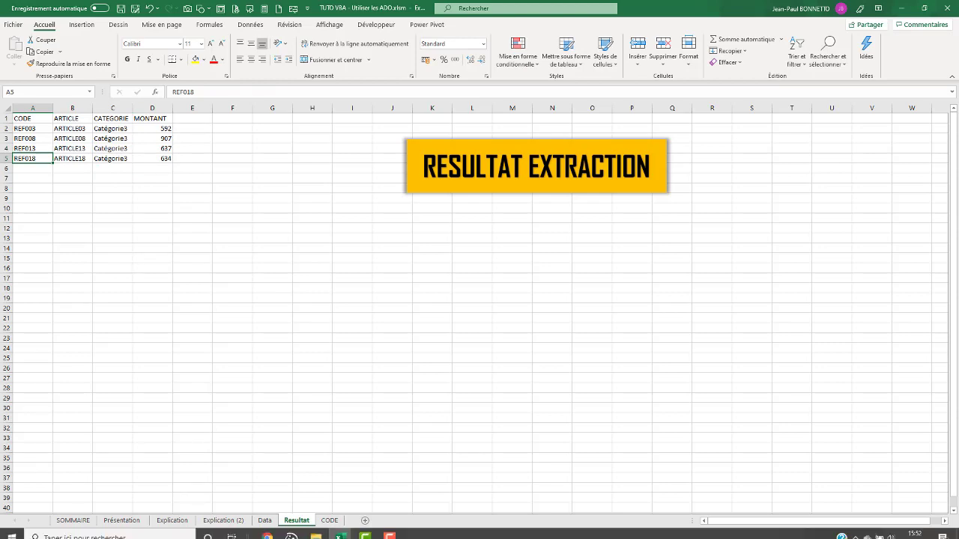
Comment out the Catégorie3 query line and paste an active copy of it below
mouse_move(341, 529)
left_click(371, 516)
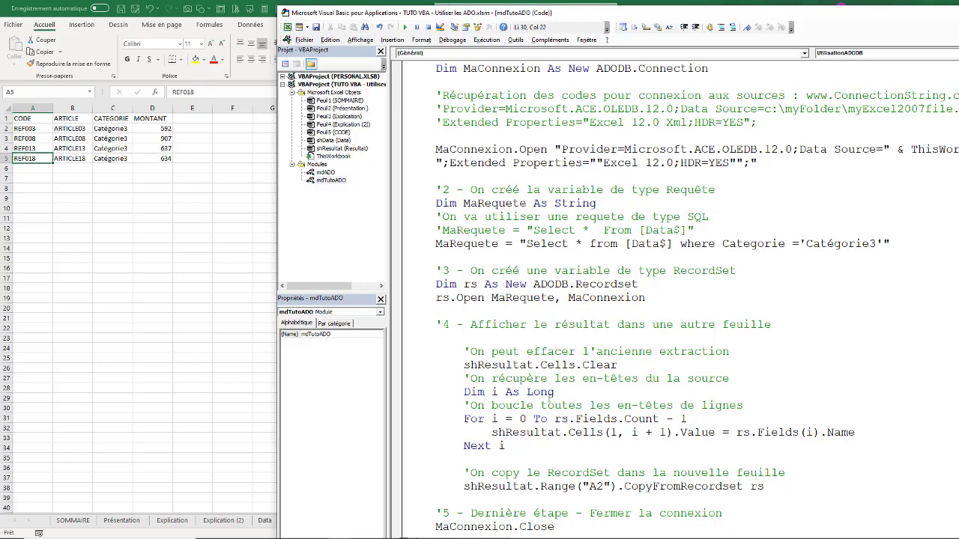
scroll(582, 339, "down", 1)
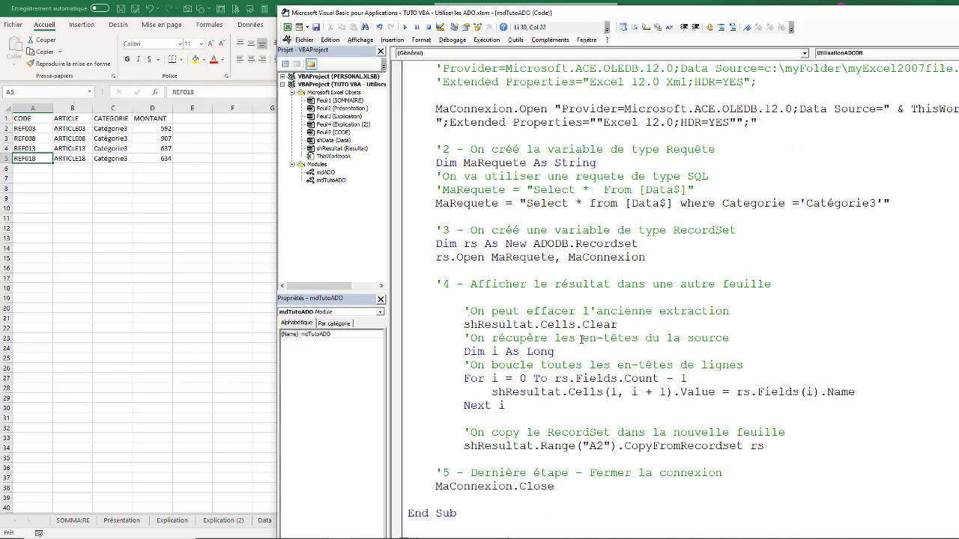
scroll(581, 339, "up", 1)
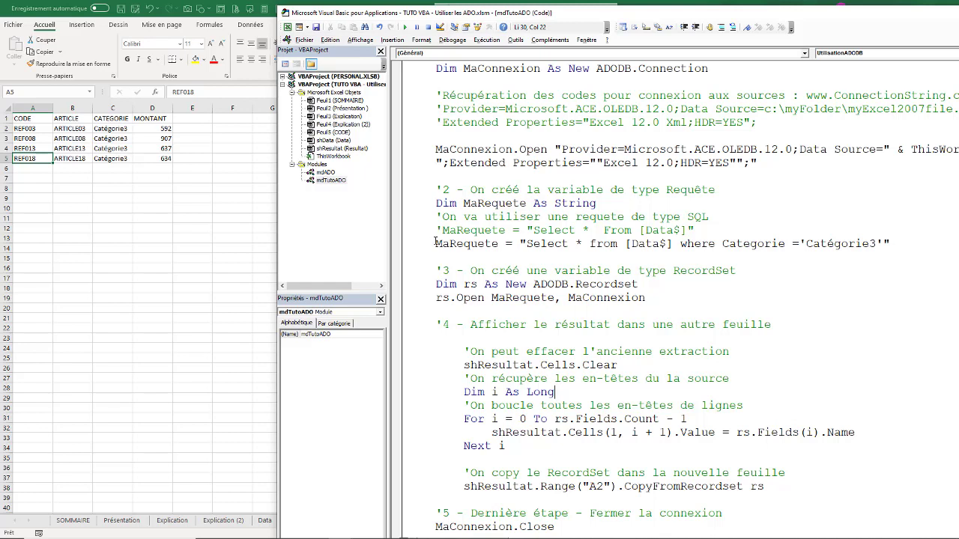
left_click(435, 243)
type("'")
left_click(908, 243)
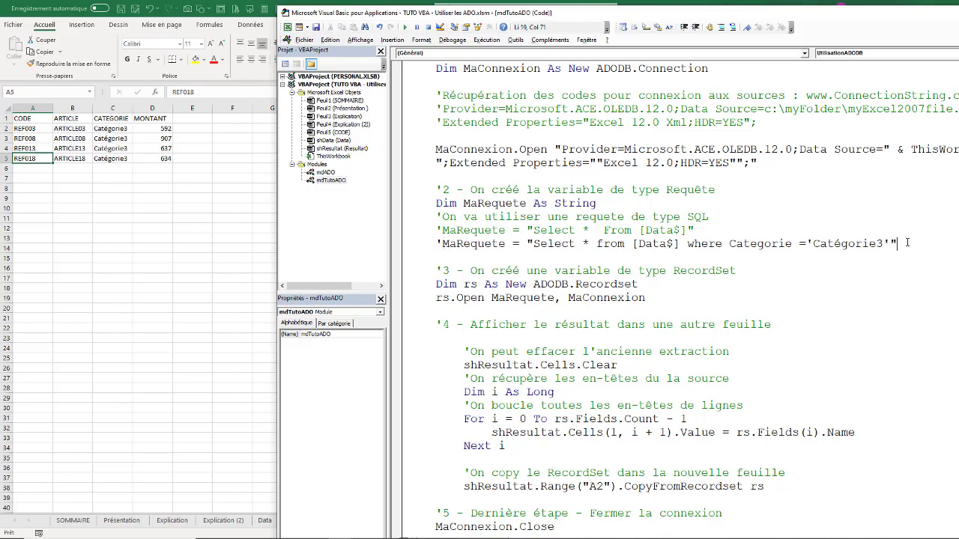
key("Return")
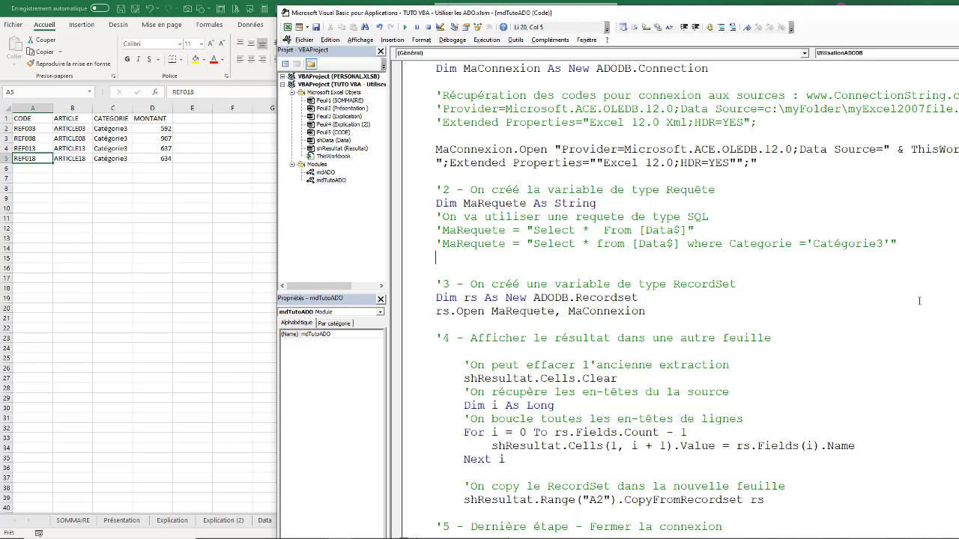
left_click_drag(907, 246, 445, 253)
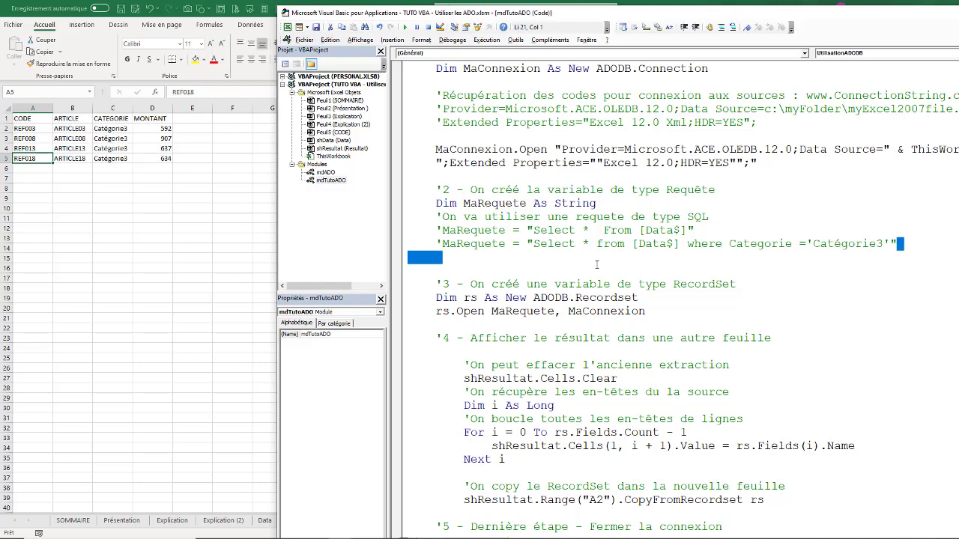
left_click(463, 262)
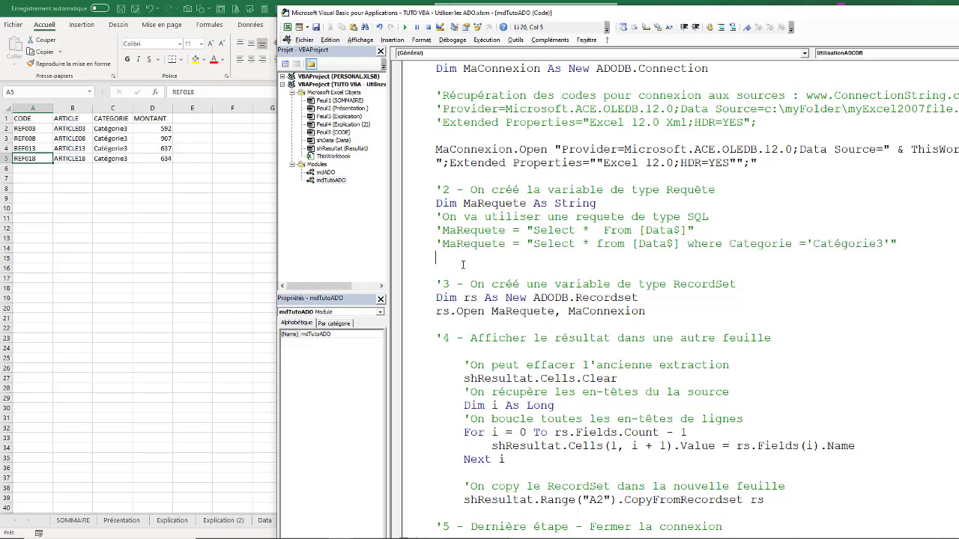
type("MaRequete = \"Select * from [Data$] where Categorie ='Catégorie3'\"")
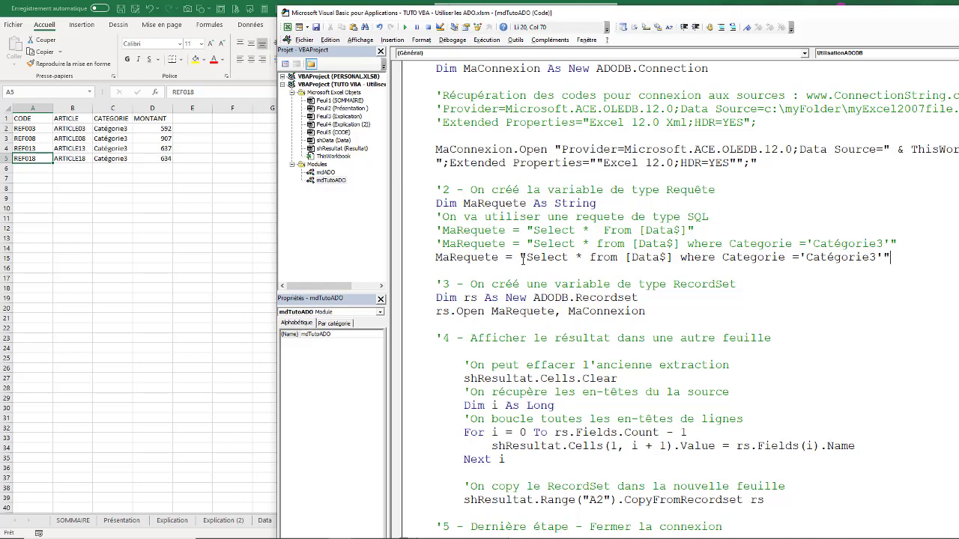
Change the copied query's condition from Categorie ='Catégorie3' to Montant >=600
left_click(609, 257)
left_click(763, 257)
left_click_drag(786, 257, 722, 257)
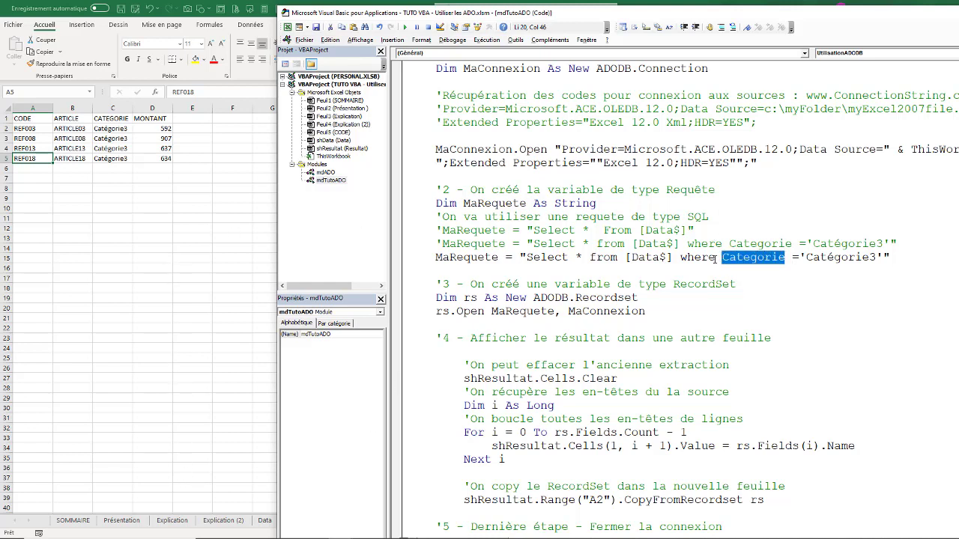
type("Montant")
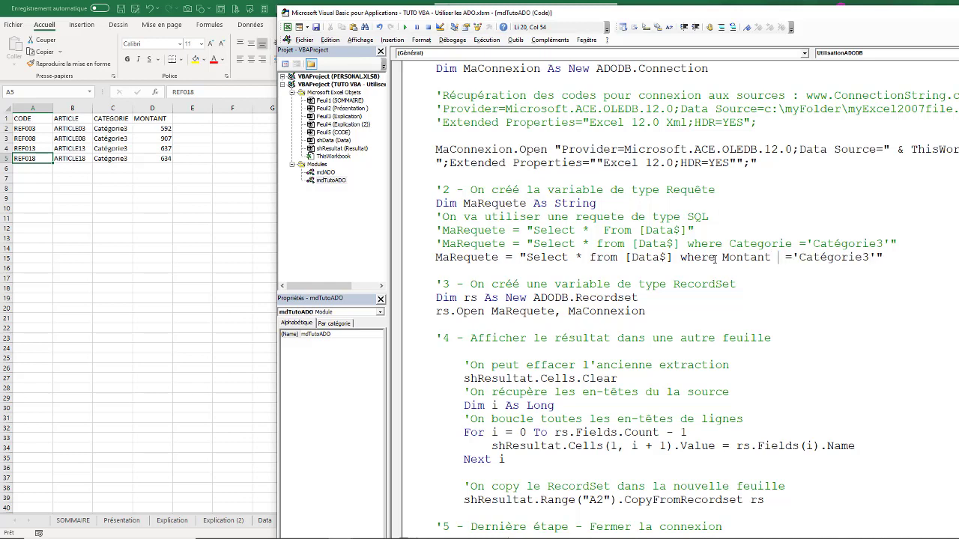
type(" <")
type("=60")
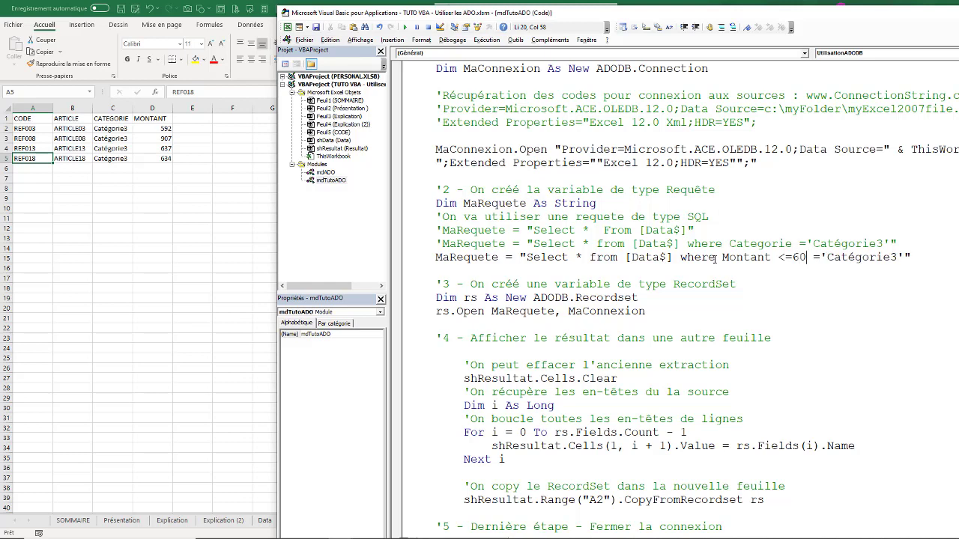
type("0")
key("Right")
key("Delete")
key("Delete")
key("Delete")
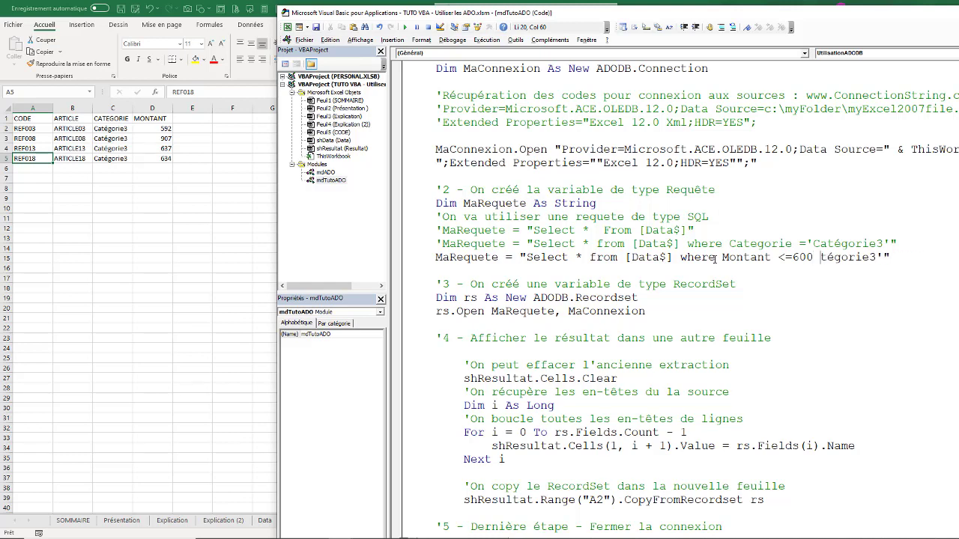
key("Delete")
key("Delete")
key("Delete")
left_click_drag(784, 257, 778, 257)
type(">")
left_click(714, 244)
Review the MONTANT amounts in column D of the Data sheet, such as 672 in row 8
left_click(261, 520)
left_click(264, 520)
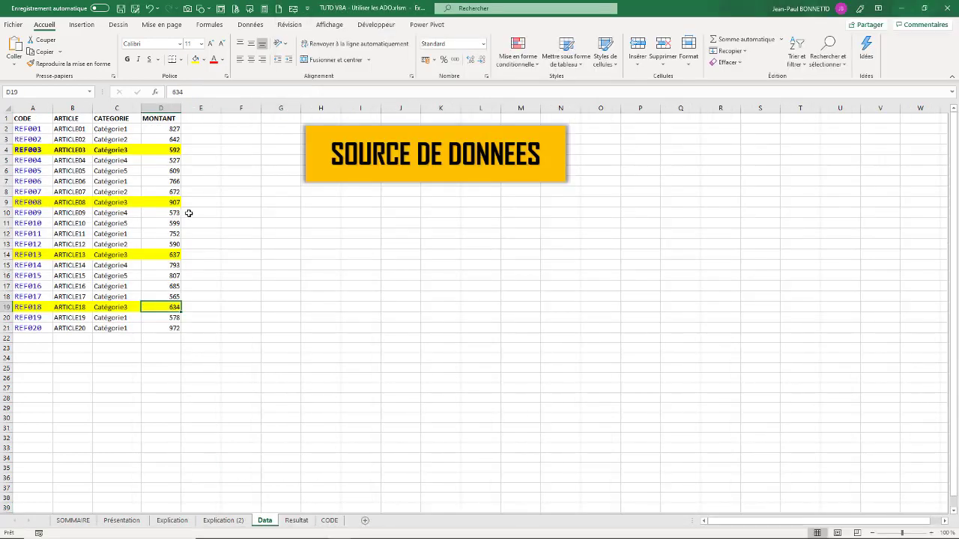
left_click(174, 140)
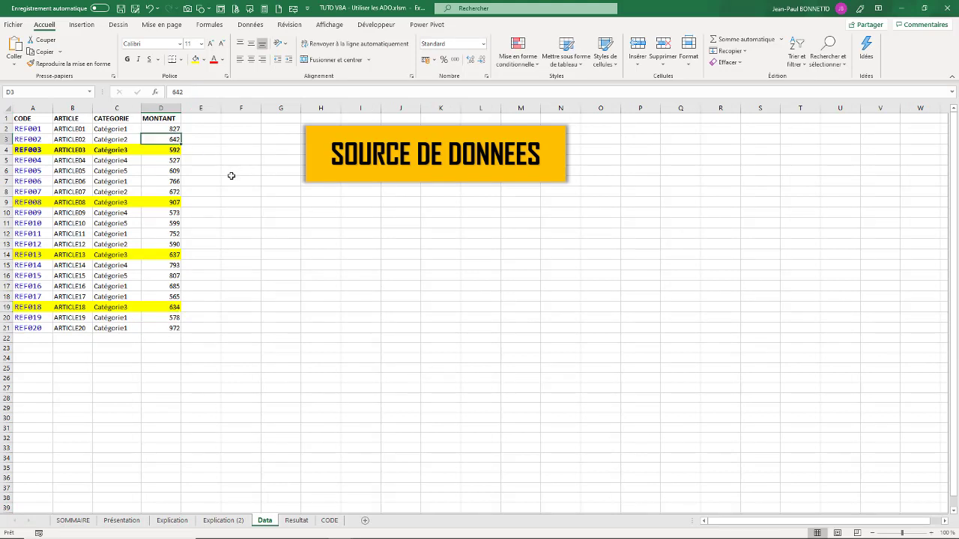
left_click(175, 170)
left_click_drag(171, 192, 199, 192)
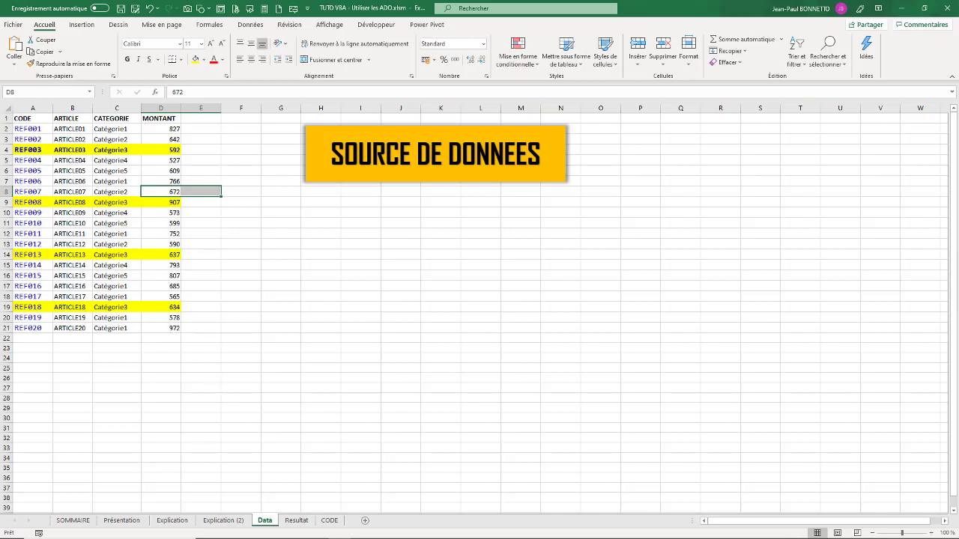
mouse_move(226, 519)
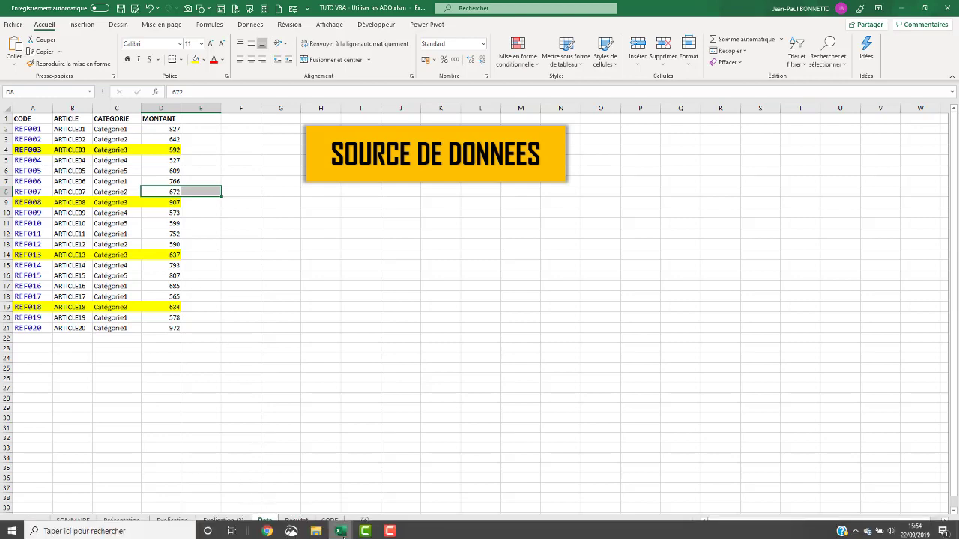
Change the query's Montant threshold from 600 to 700 in the VBA code
left_click(370, 502)
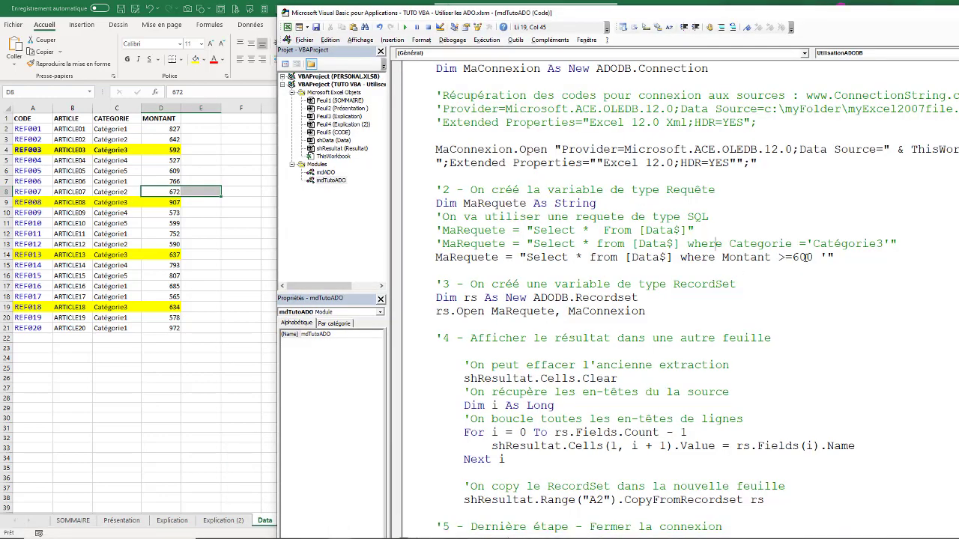
left_click_drag(799, 257, 791, 257)
type("7")
left_click(640, 217)
Run the macro from the Resultat sheet button, debug the syntax error, and reset the macro
left_click(175, 460)
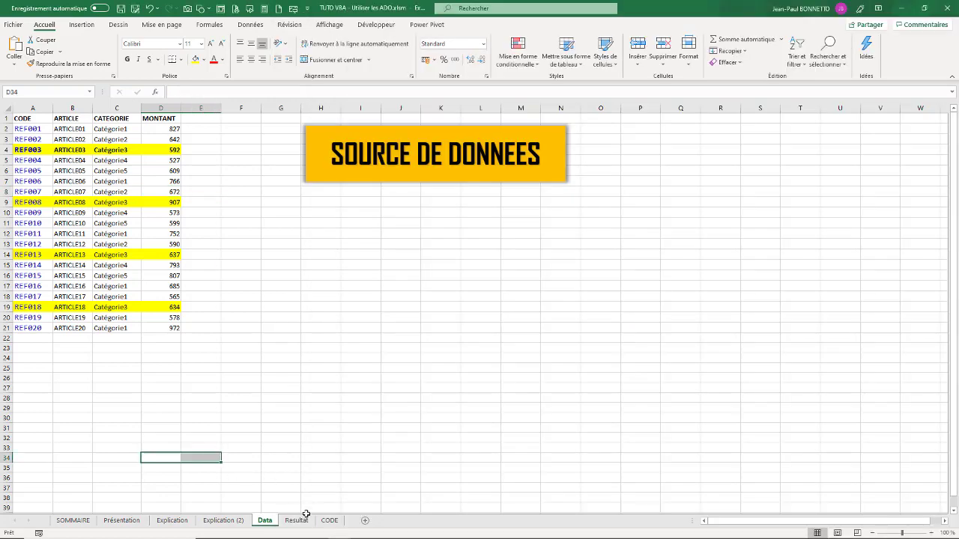
left_click(296, 519)
left_click(514, 186)
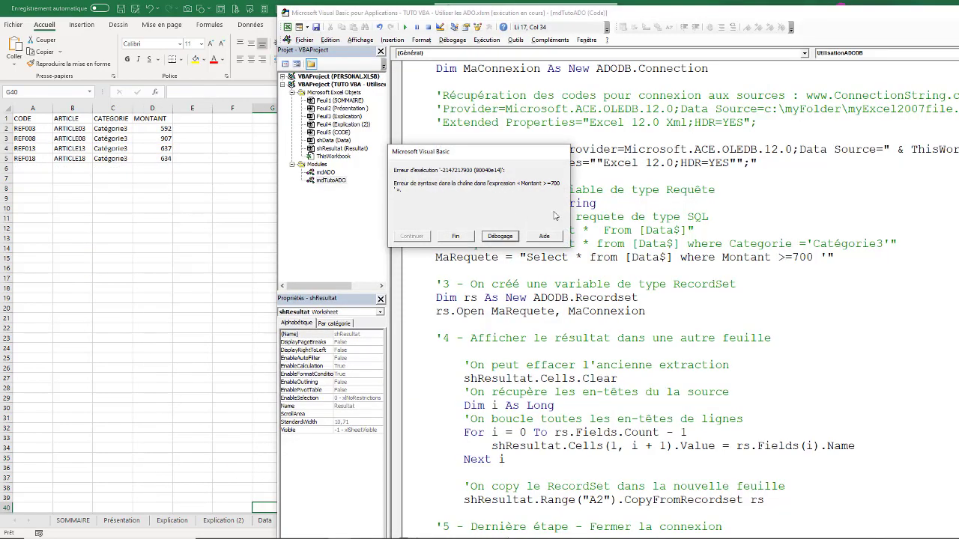
left_click(499, 234)
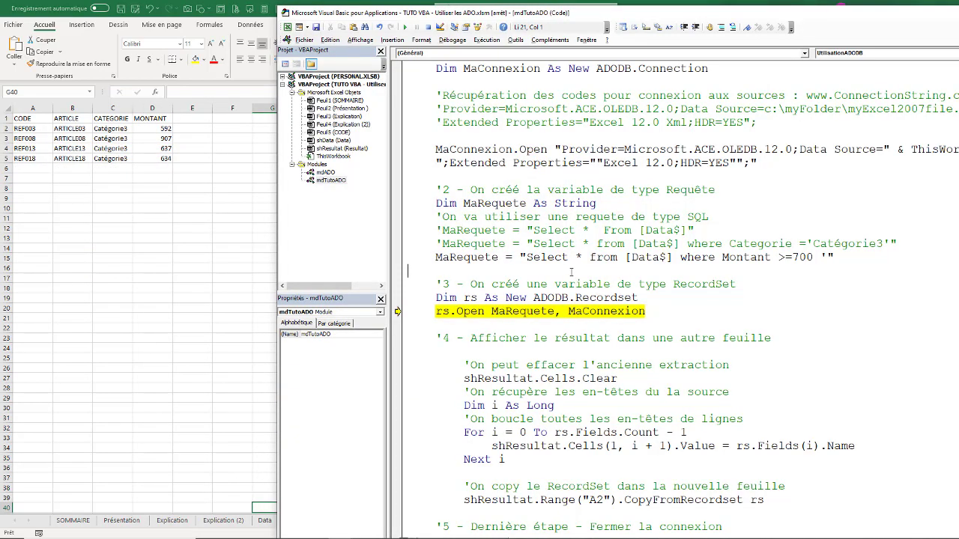
left_click(594, 218)
left_click(427, 27)
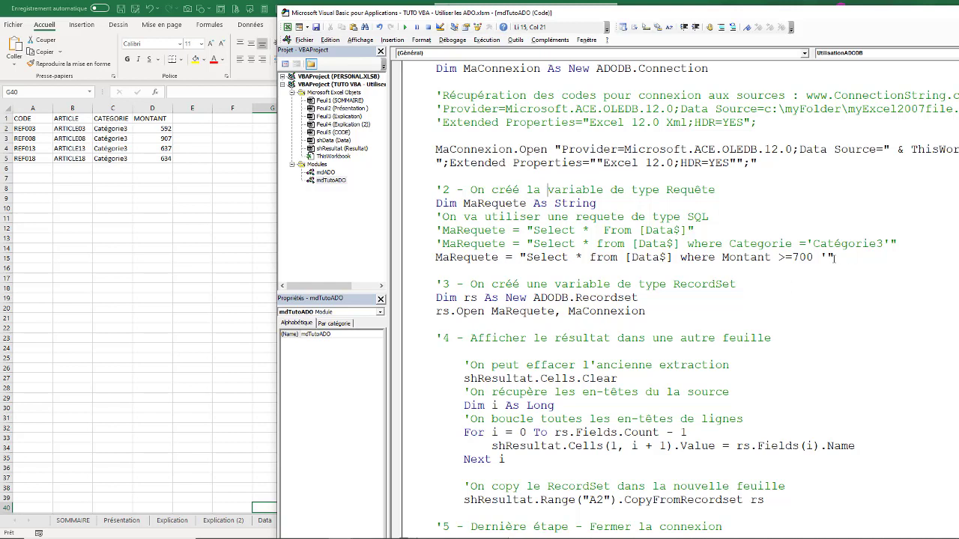
Remove the stray apostrophe from the Montant >=700 query, run the macro, and select the results D2:D8
left_click(826, 257)
key("BackSpace")
key("BackSpace")
left_click(652, 217)
left_click(405, 28)
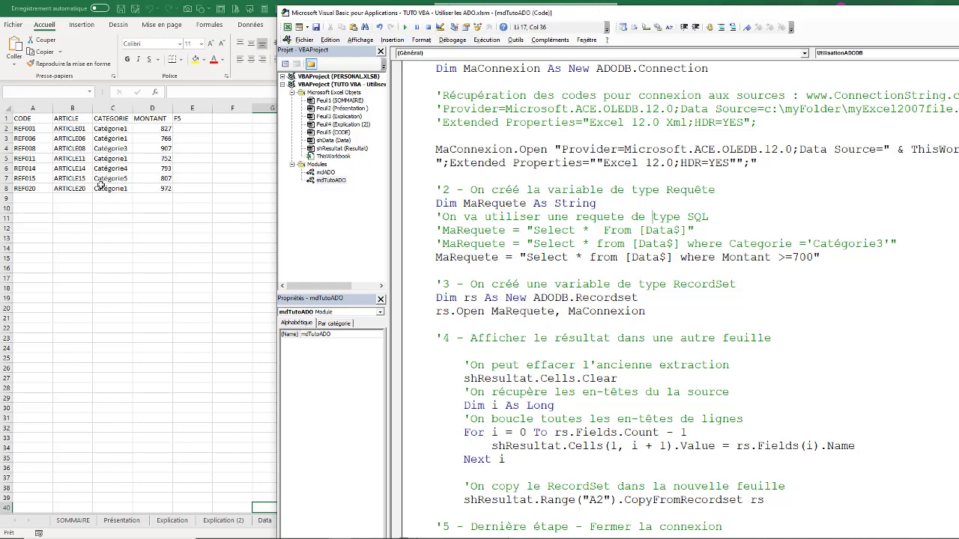
left_click_drag(166, 129, 166, 189)
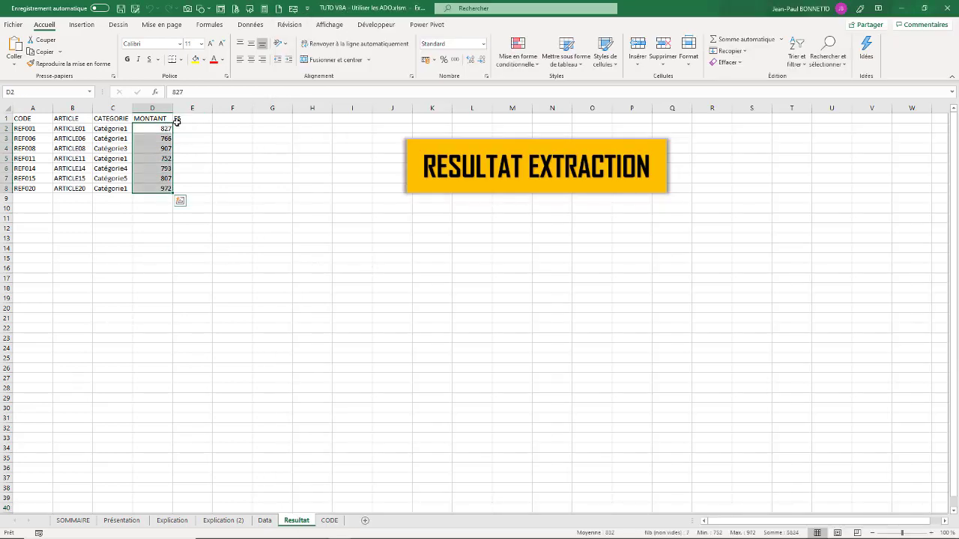
left_click(265, 520)
left_click(197, 119)
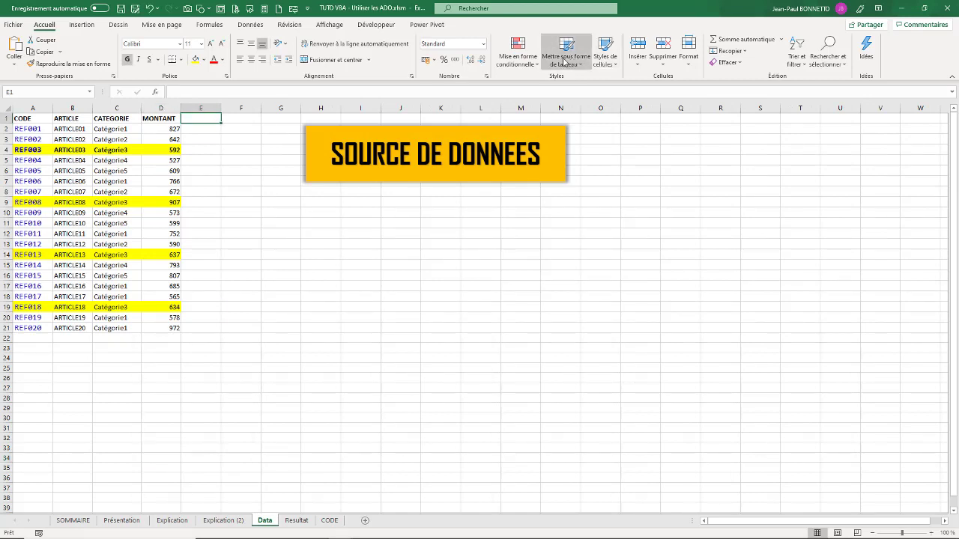
left_click(160, 122)
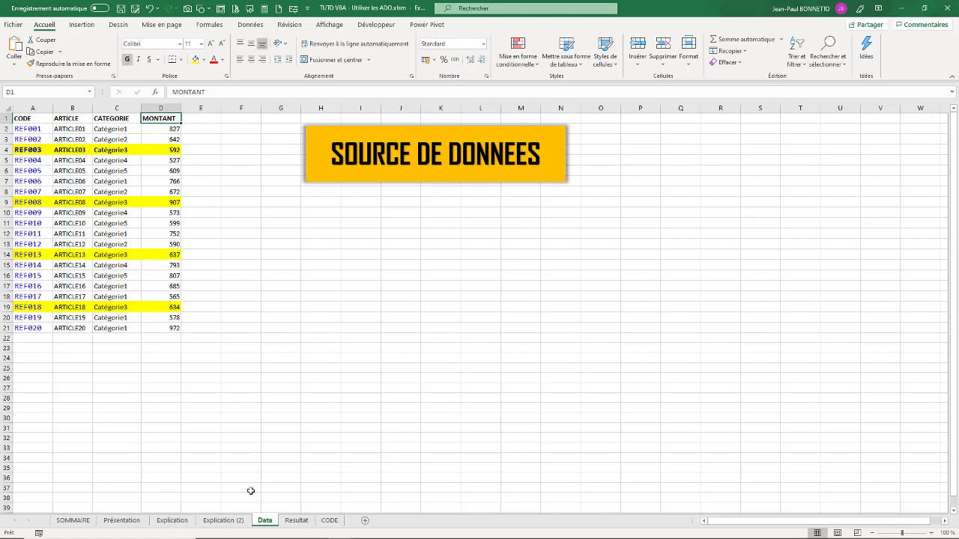
key("Right")
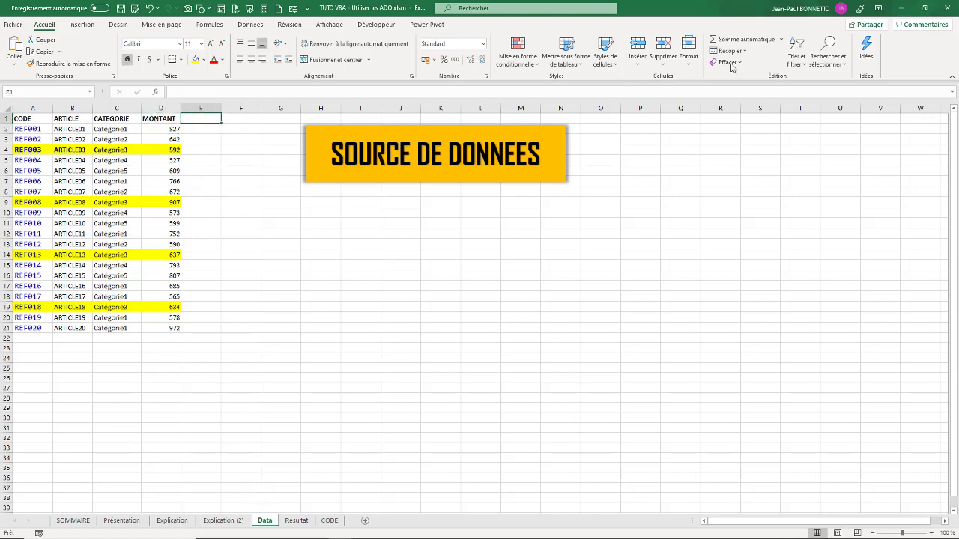
left_click(732, 63)
left_click(377, 343)
left_click(323, 460)
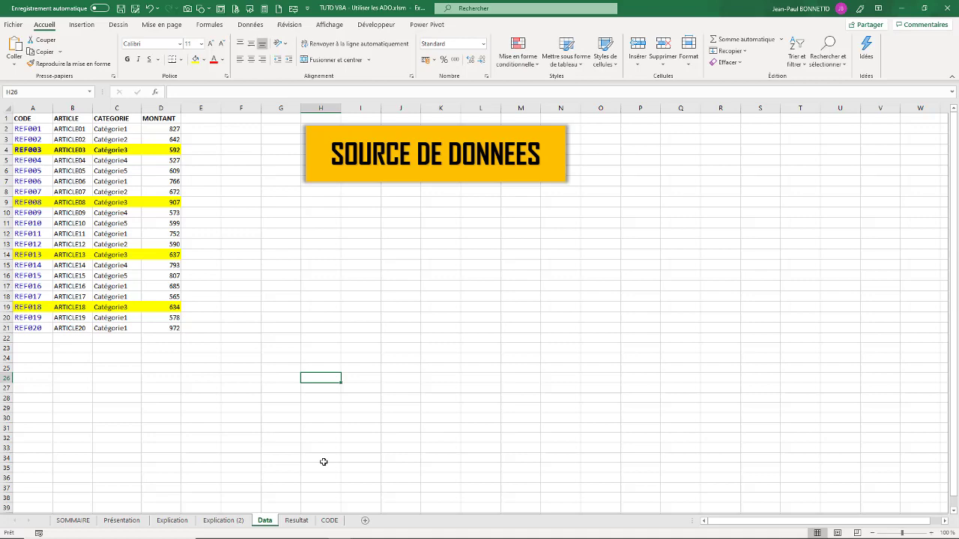
left_click(296, 520)
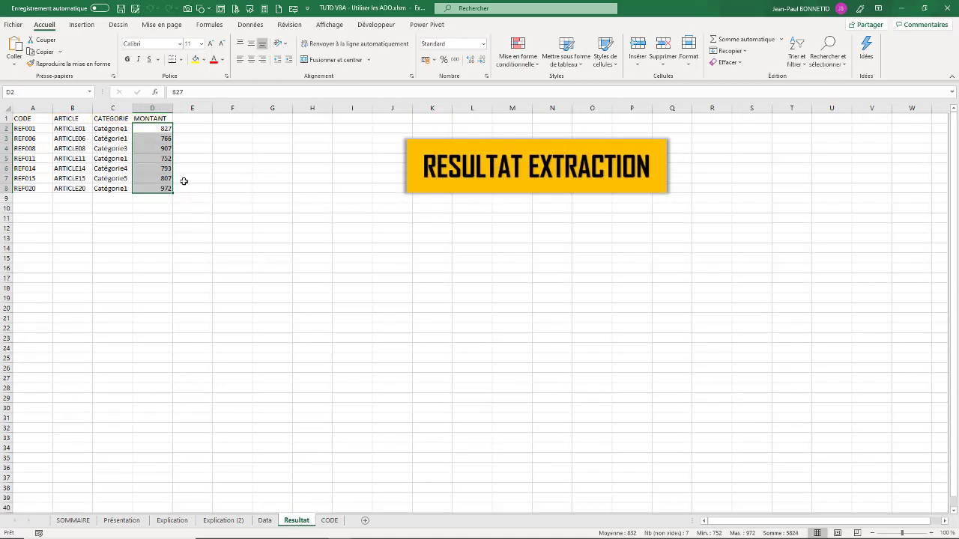
left_click(198, 118)
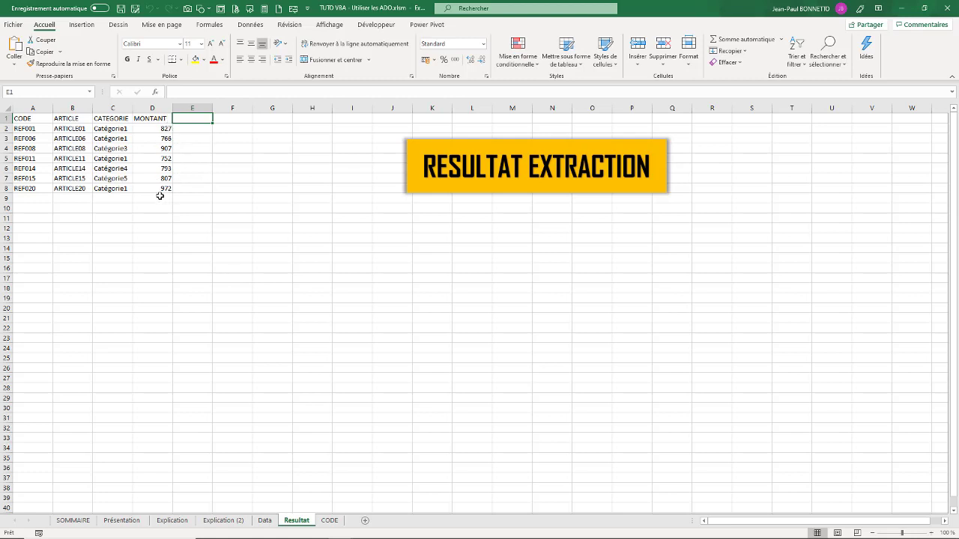
left_click(162, 148)
left_click(168, 190)
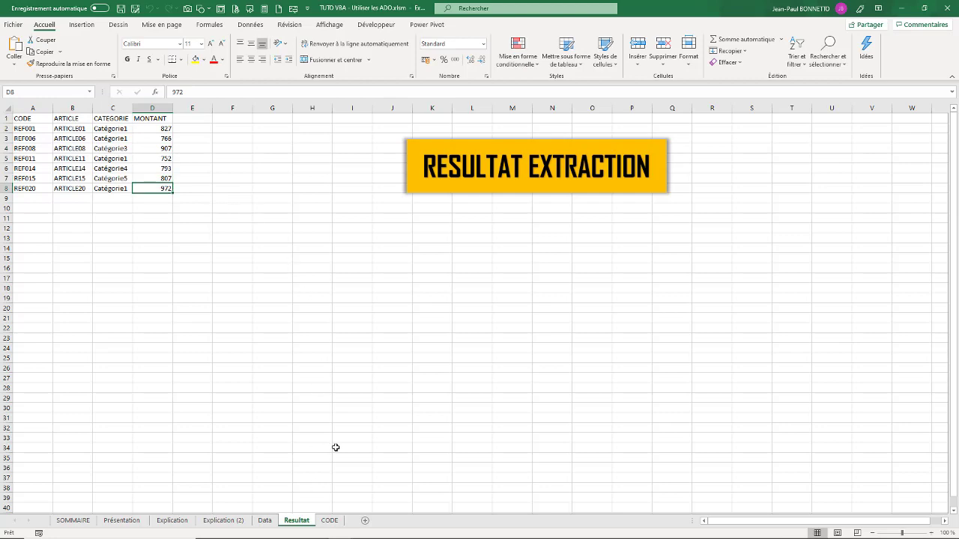
mouse_move(349, 534)
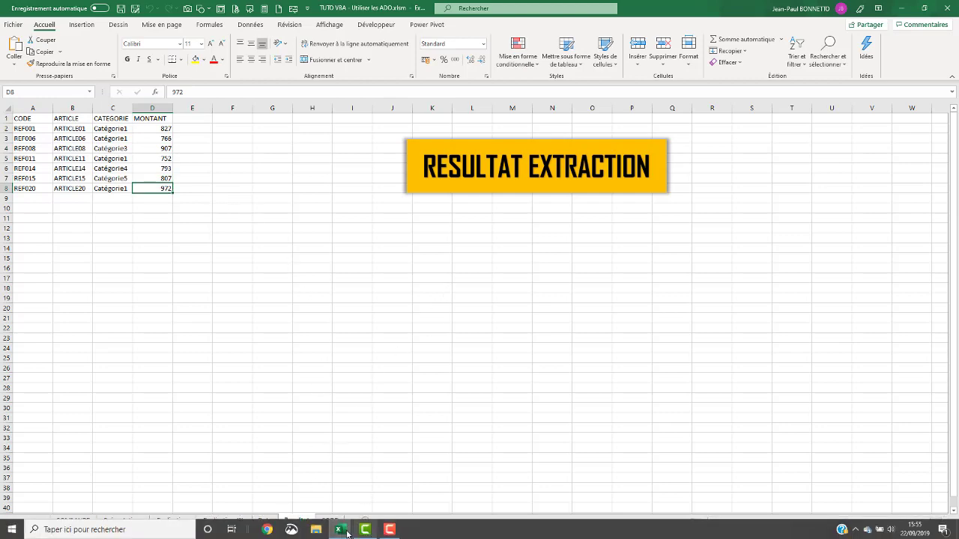
Raise the query threshold from 700 to 800 and run the macro
left_click(395, 472)
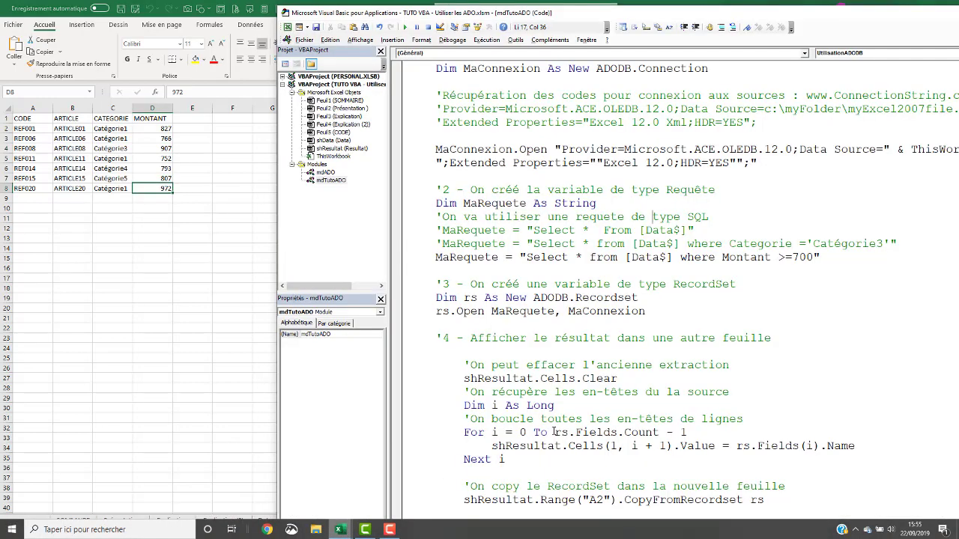
left_click(795, 257)
type("8")
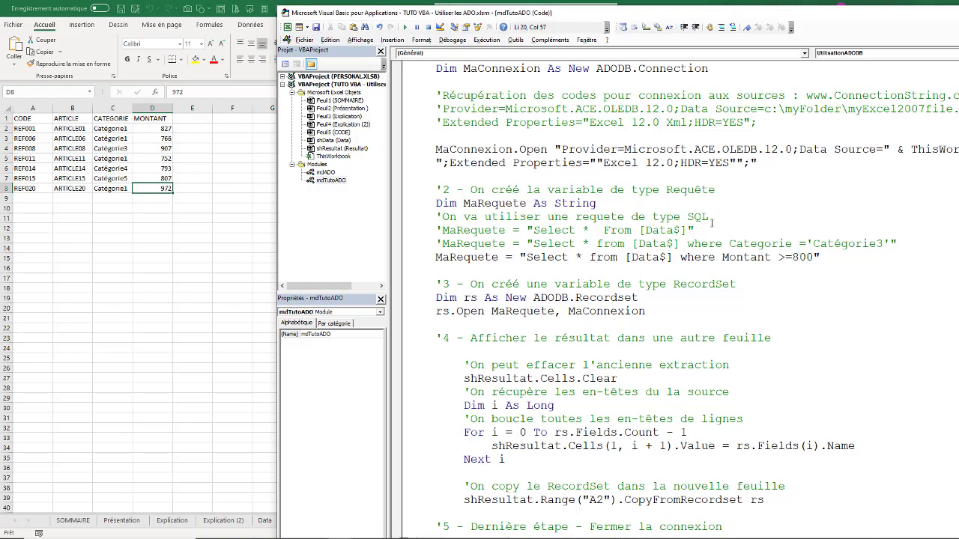
left_click(645, 190)
left_click(405, 27)
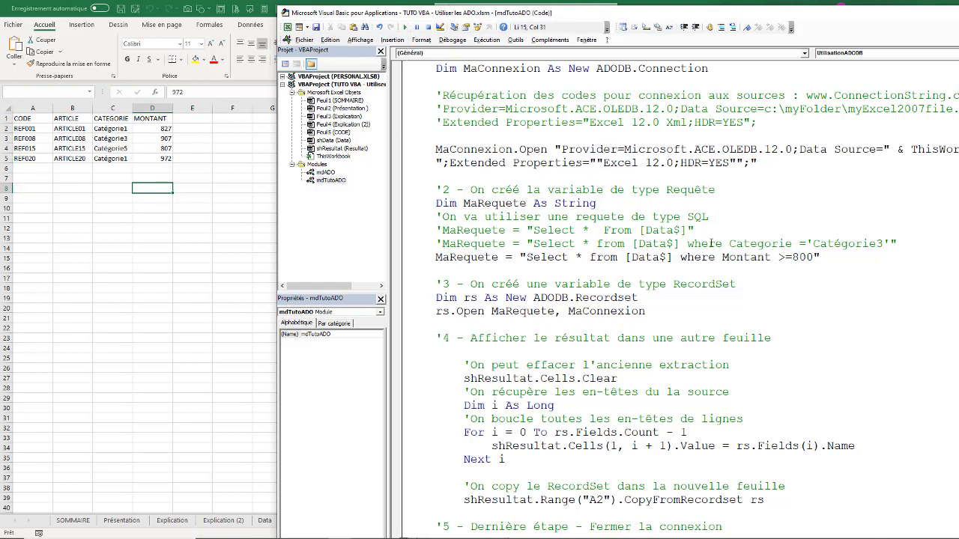
Change the threshold to 900 and run the macro, leaving only REF008 and REF020
left_click_drag(799, 257, 792, 257)
type("9")
left_click(610, 190)
left_click(405, 27)
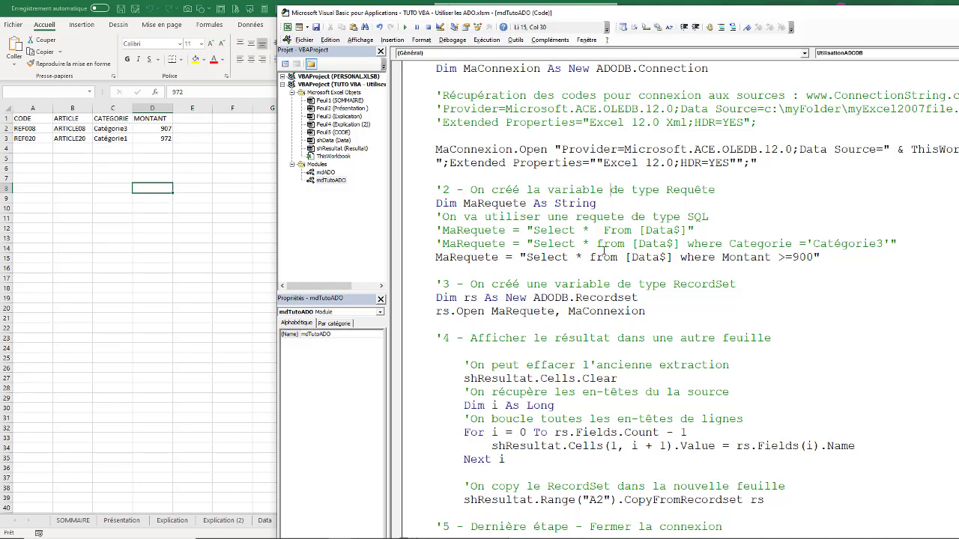
Comment out the Montant >=900 query line with an apostrophe and select it
left_click(435, 257)
type("'")
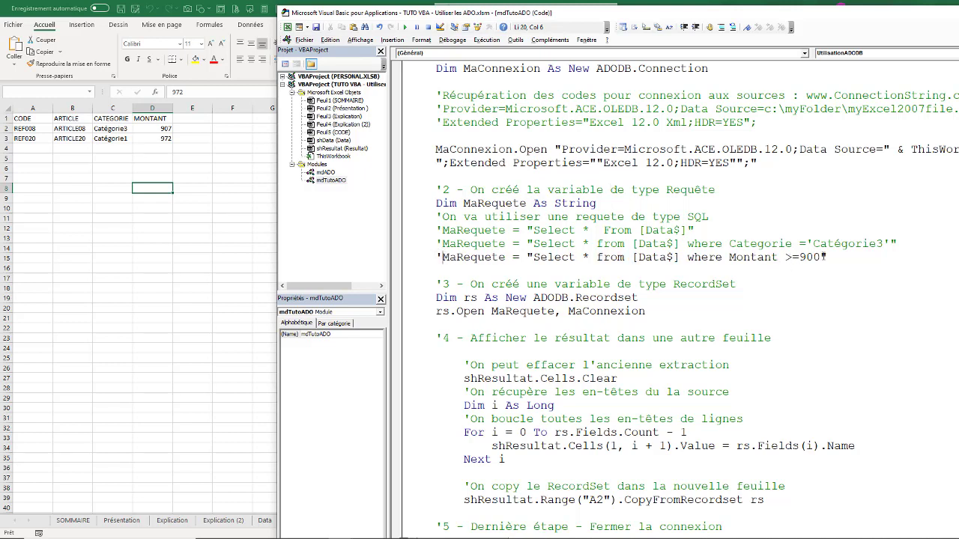
left_click_drag(832, 257, 442, 257)
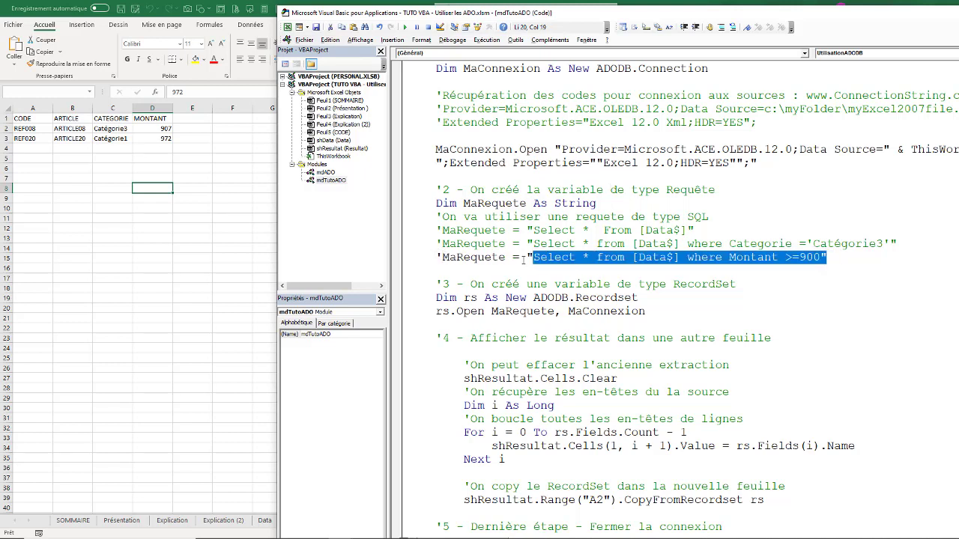
Paste a copy of the query below, set the threshold to 600 and append 'order by (Montant) desc'
left_click(438, 269)
key("Return")
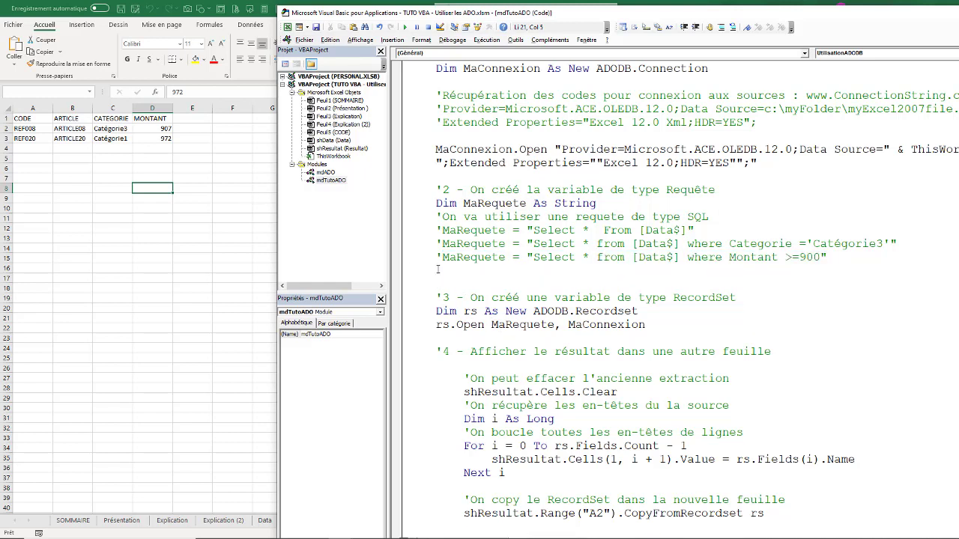
type("MaRequete = \"Select * from [Data$] where Montant >=900\"")
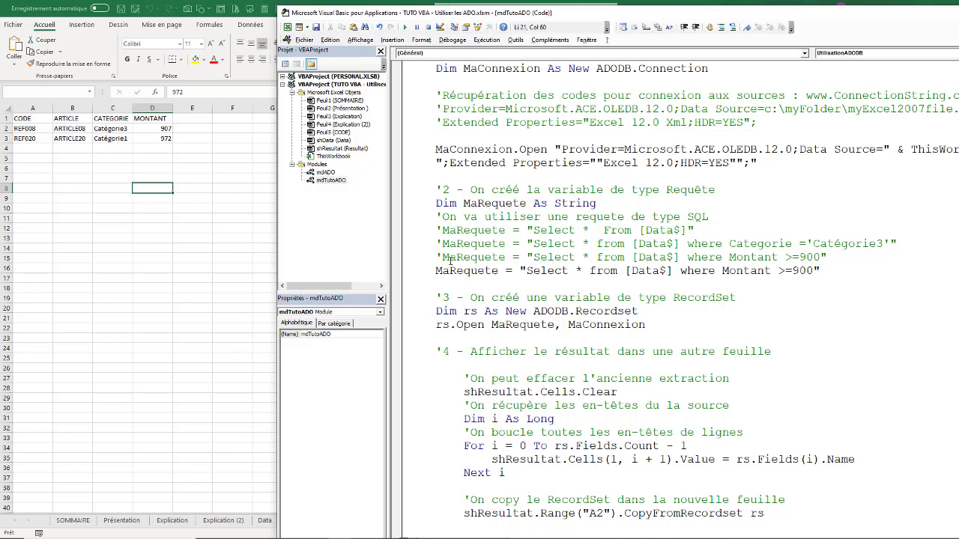
left_click_drag(799, 270, 791, 271)
type("5")
key("BackSpace")
type("6")
key("Right")
key("Right")
type("o")
type("rder by")
type(" (M")
type("ontant)")
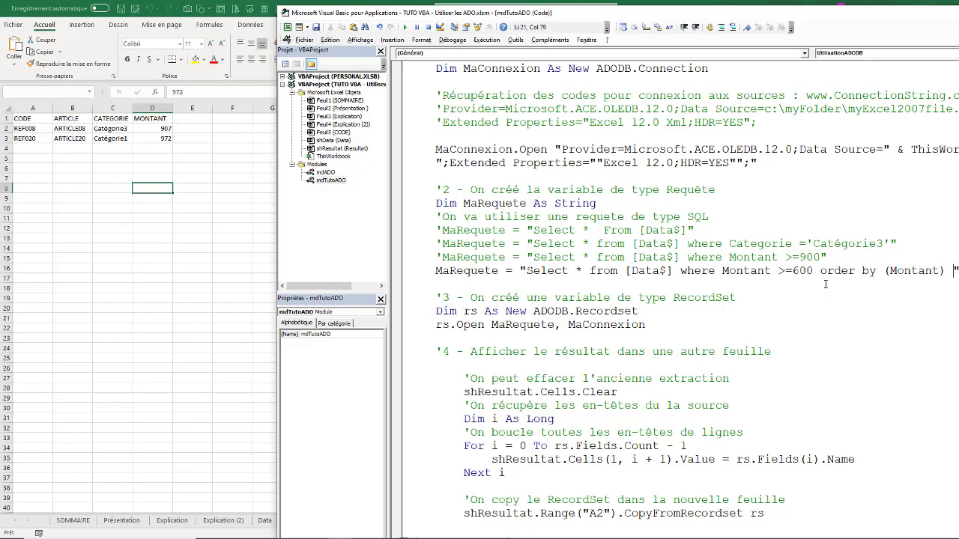
type(" d")
left_click_drag(738, 19, 666, 17)
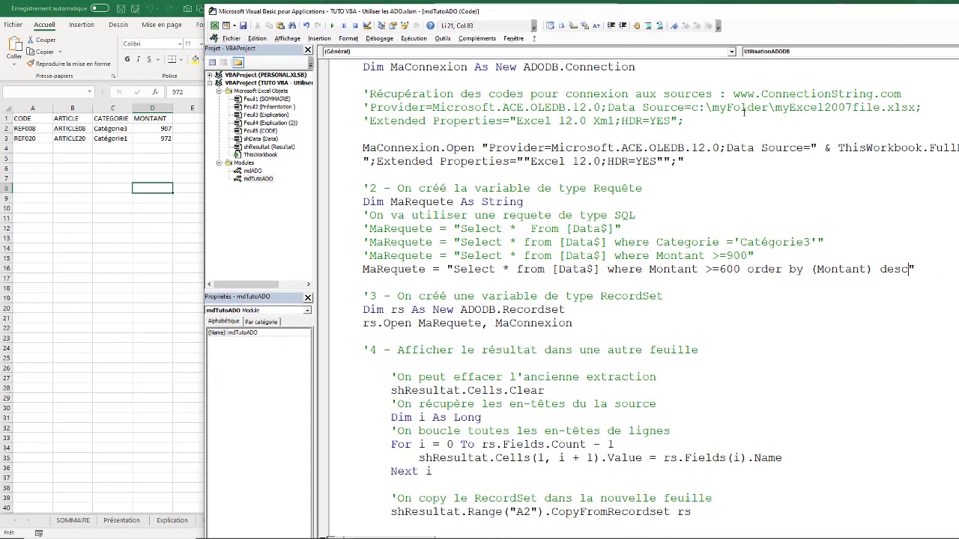
Run the macro with the Montant >=600 query sorted descending
left_click(895, 269)
left_click(881, 264)
left_click(510, 201)
left_click(858, 269)
left_click(482, 202)
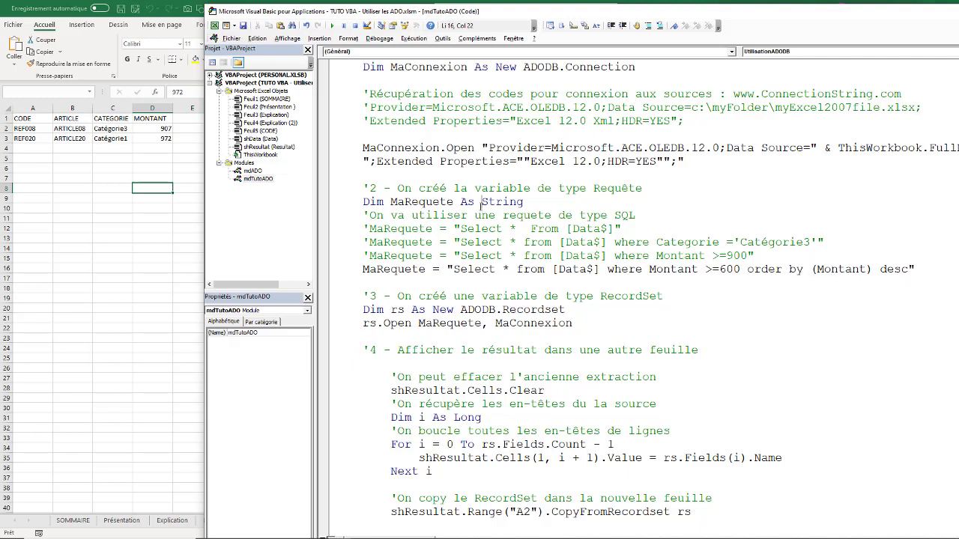
left_click(333, 27)
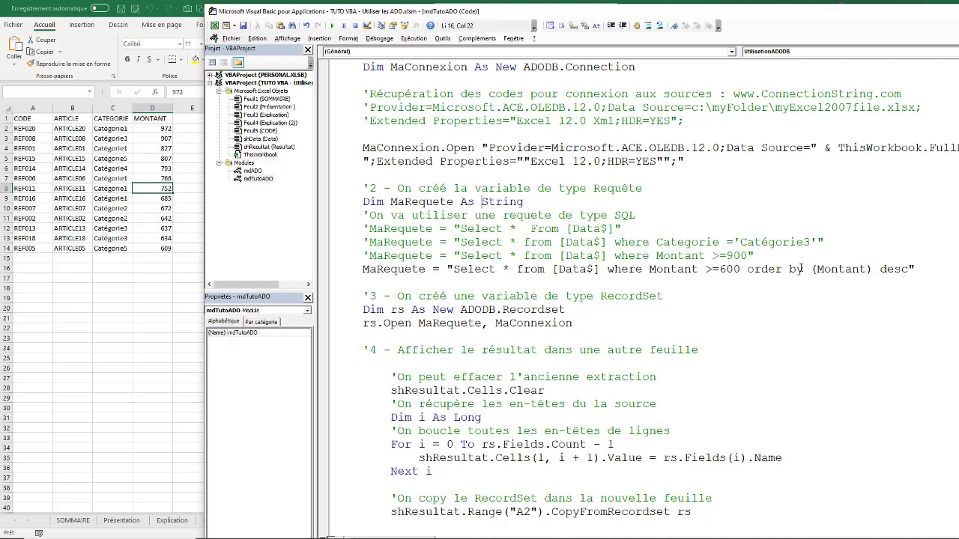
Change the threshold to 800, rerun, and select the four amounts from 972 to 807
left_click_drag(740, 269, 719, 270)
type("800")
left_click(693, 233)
left_click(333, 27)
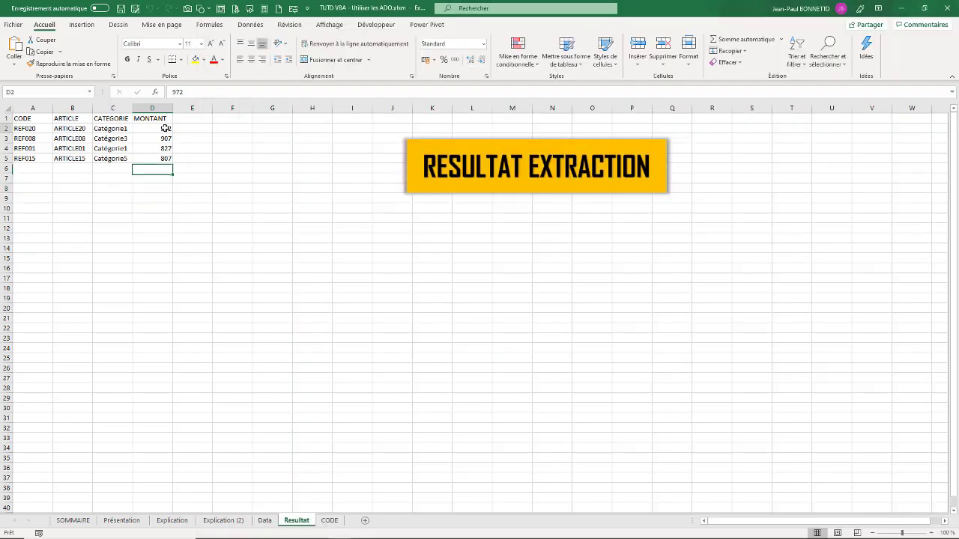
left_click_drag(164, 133, 161, 158)
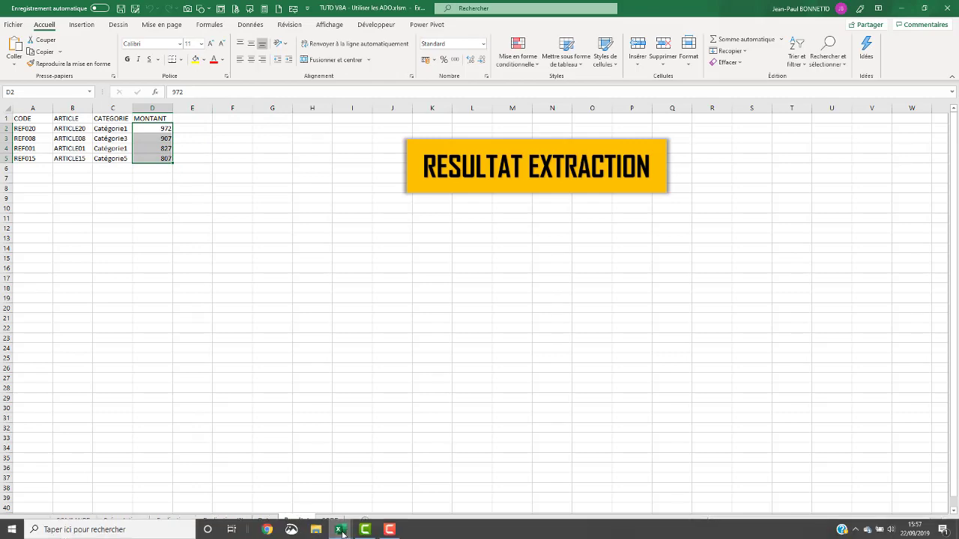
Return to the macro editor, review the query conditions, and scroll the UtilisationADODB code to its top
mouse_move(339, 530)
left_click(408, 493)
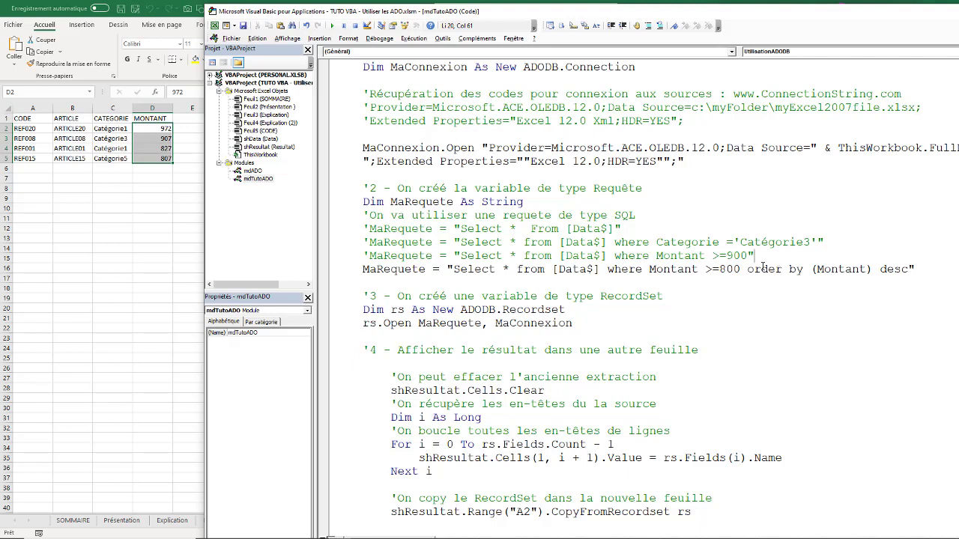
left_click(361, 270)
left_click_drag(728, 242, 705, 242)
left_click(513, 172)
scroll(567, 121, "up", 2)
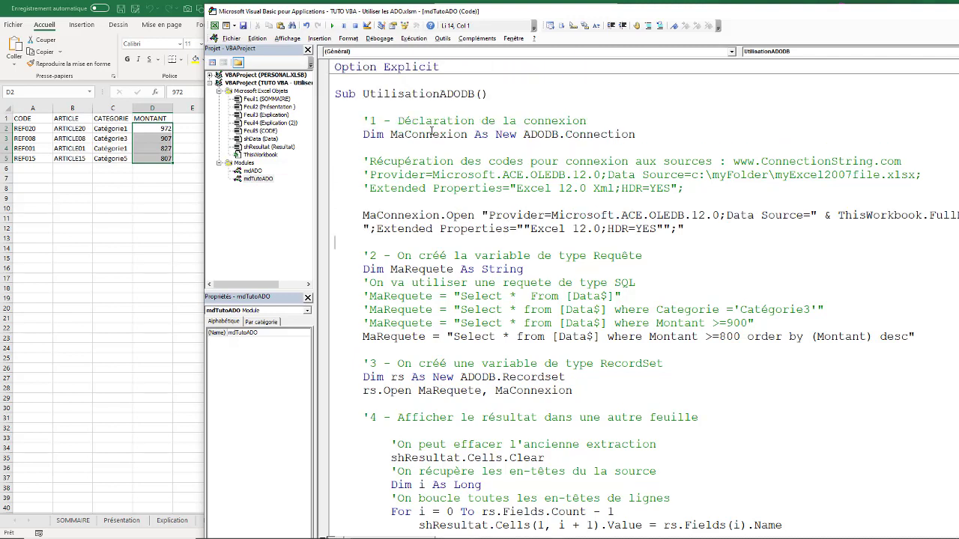
left_click(69, 524)
Scroll through the SOMMAIRE sheet's summary, then bring the macro editor back in front
left_click(72, 520)
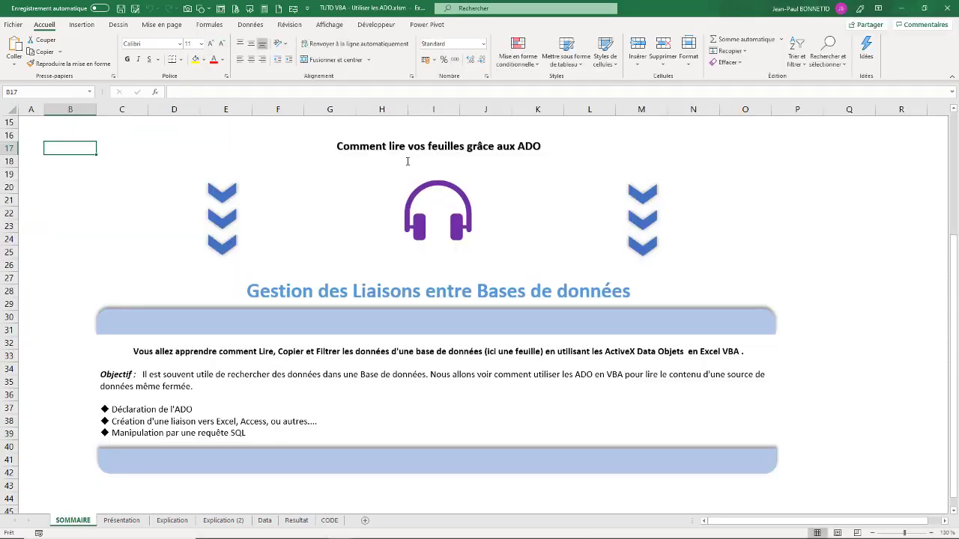
scroll(407, 161, "up", 5)
scroll(450, 195, "down", 4)
scroll(502, 227, "down", 6)
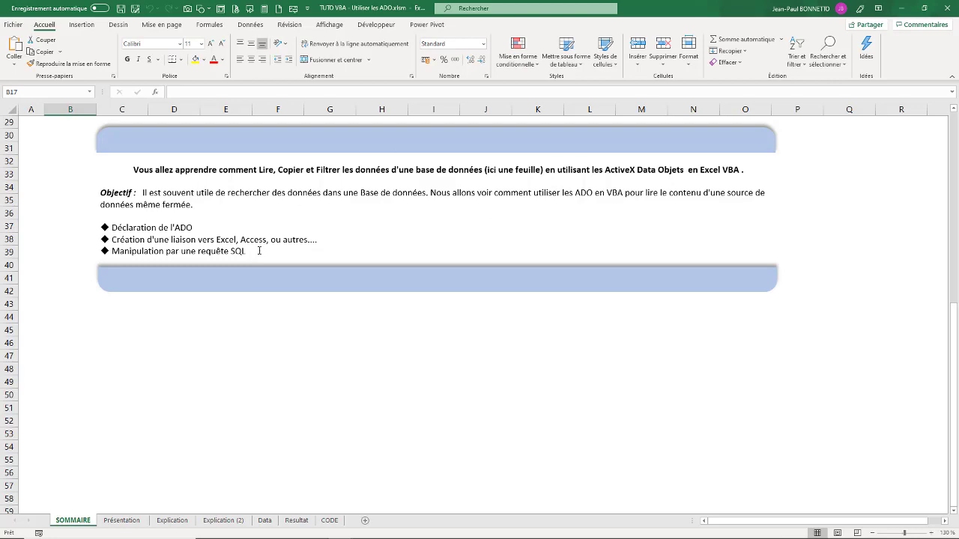
scroll(259, 250, "up", 10)
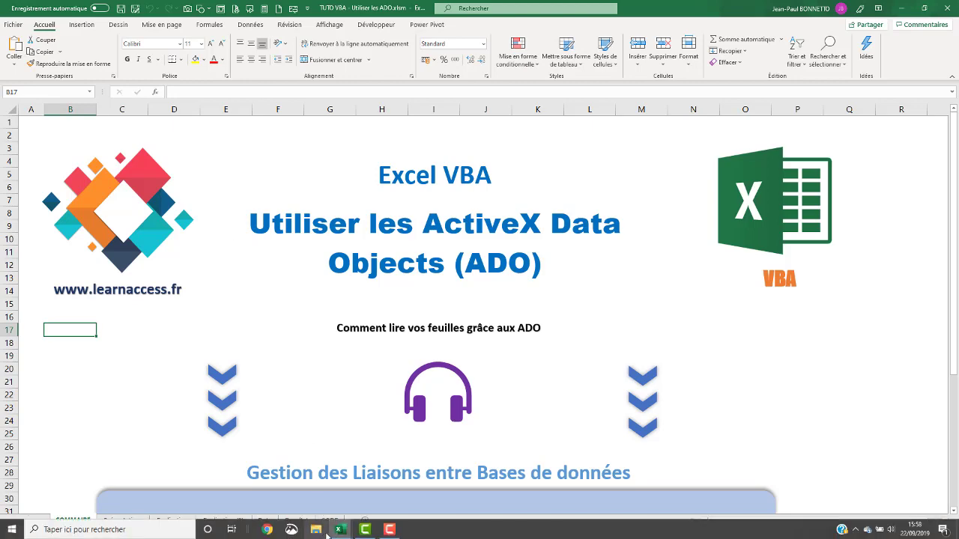
mouse_move(339, 529)
left_click(360, 501)
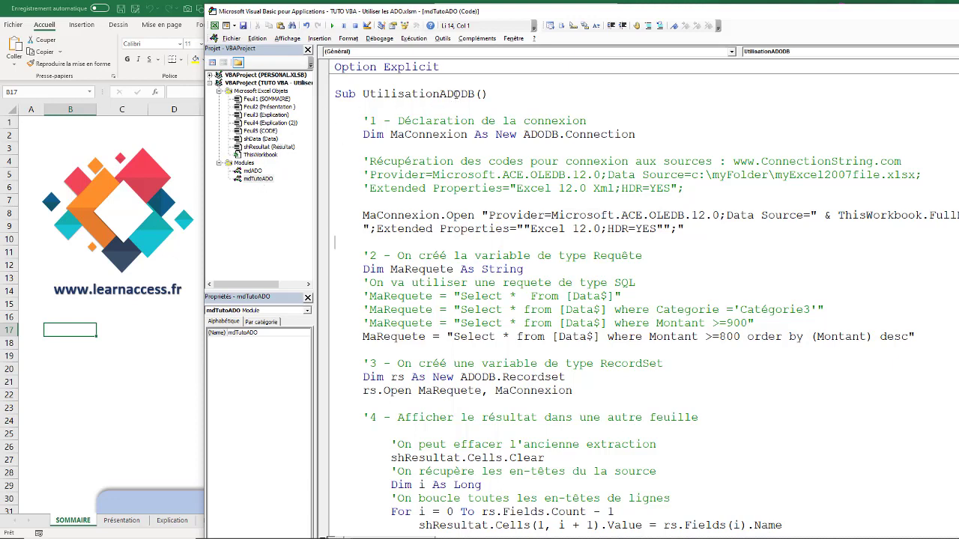
Highlight ADODB in the procedure name and ThisWorkbook.FullName as the data source
left_click_drag(439, 94, 481, 94)
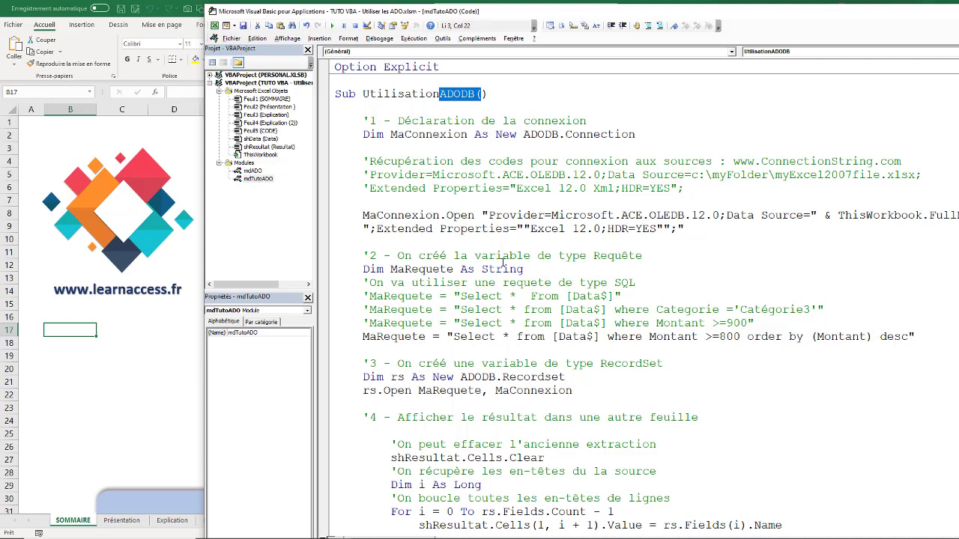
left_click(575, 282)
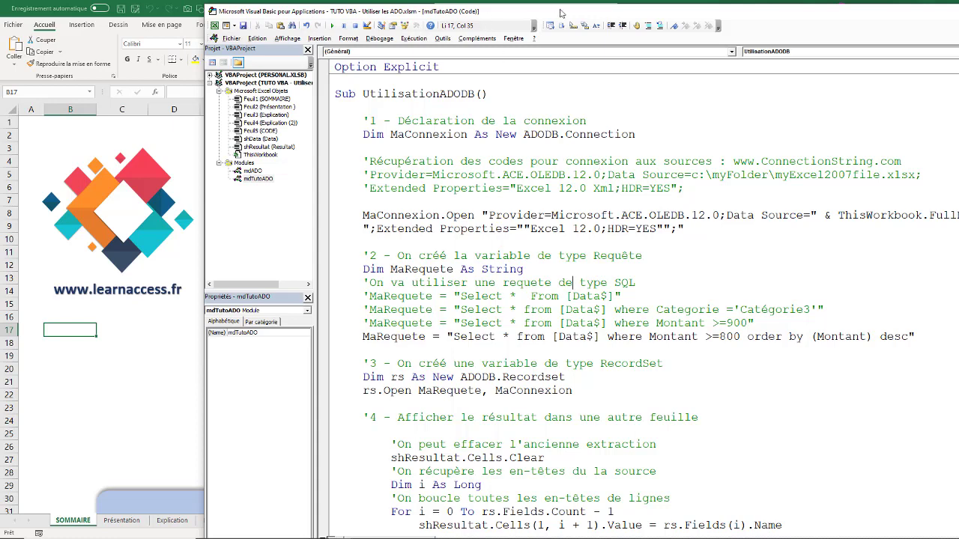
left_click_drag(555, 12, 505, 8)
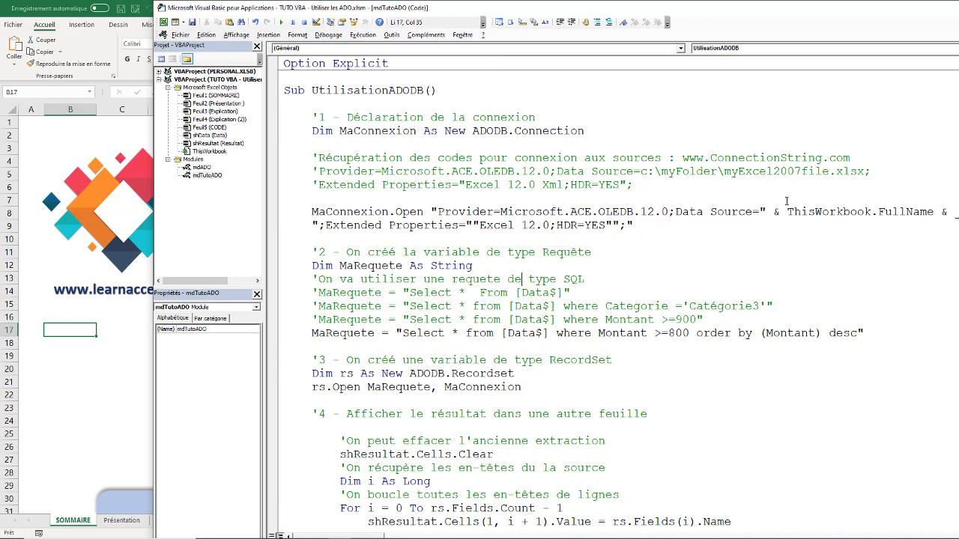
left_click_drag(787, 212, 935, 212)
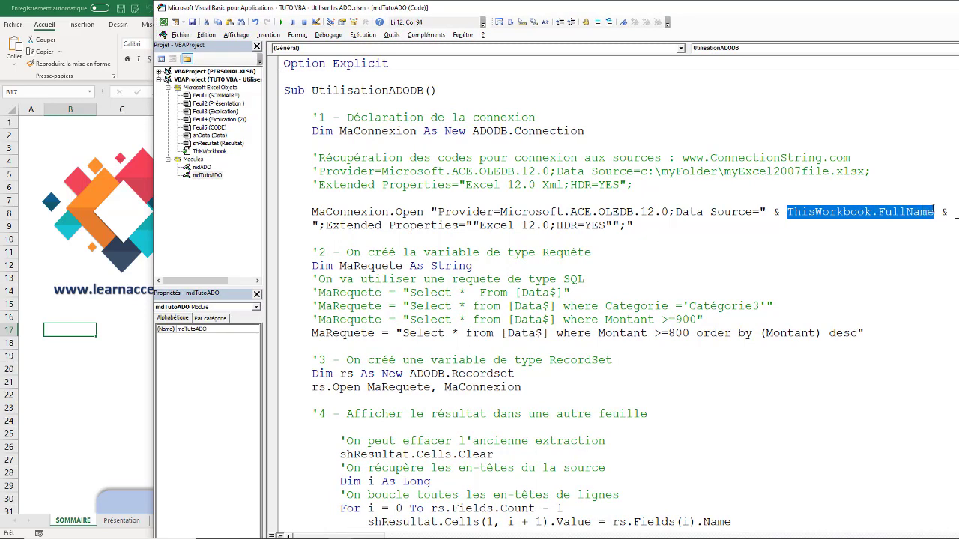
left_click(885, 211)
Highlight the ConnectionString.com reference and example file path comment, then return to the Excel workbook
left_click(642, 172)
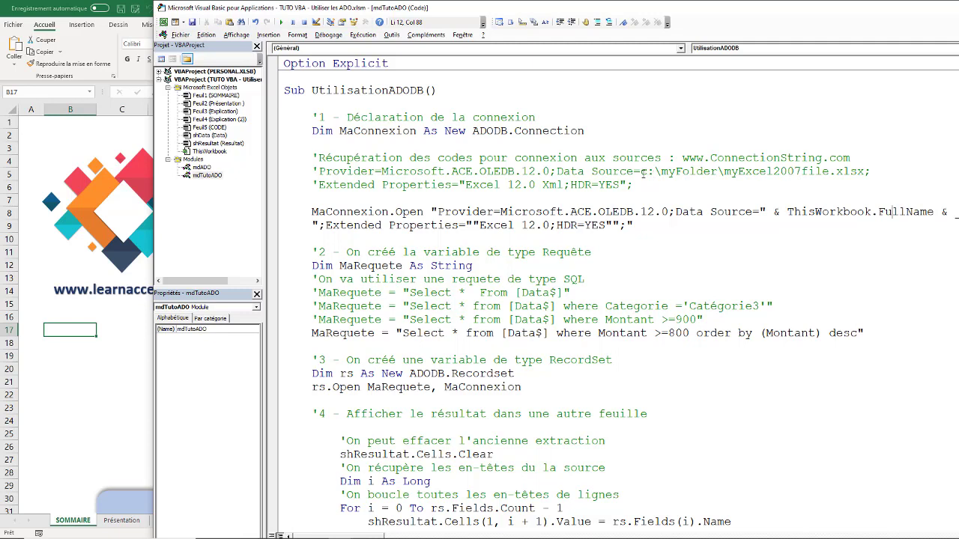
left_click_drag(849, 158, 689, 158)
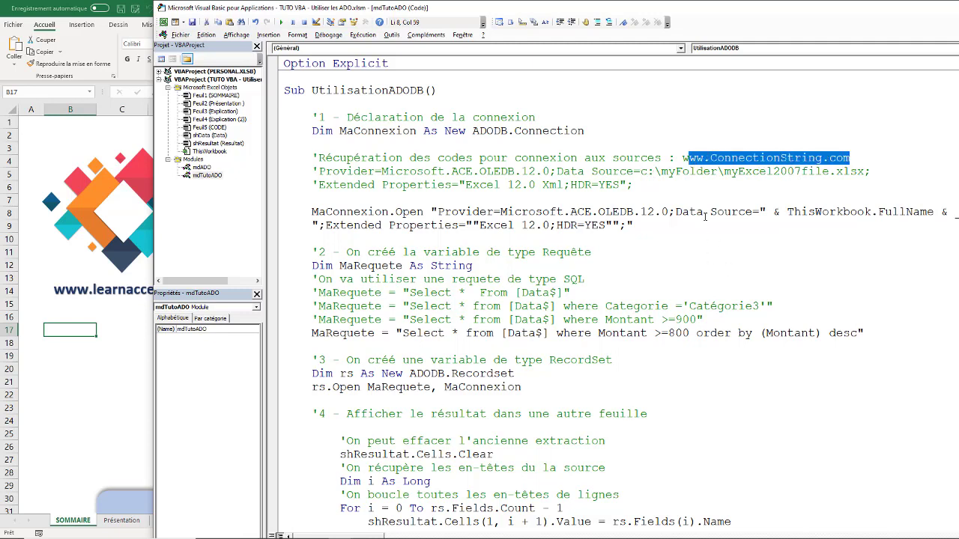
left_click_drag(641, 172, 864, 173)
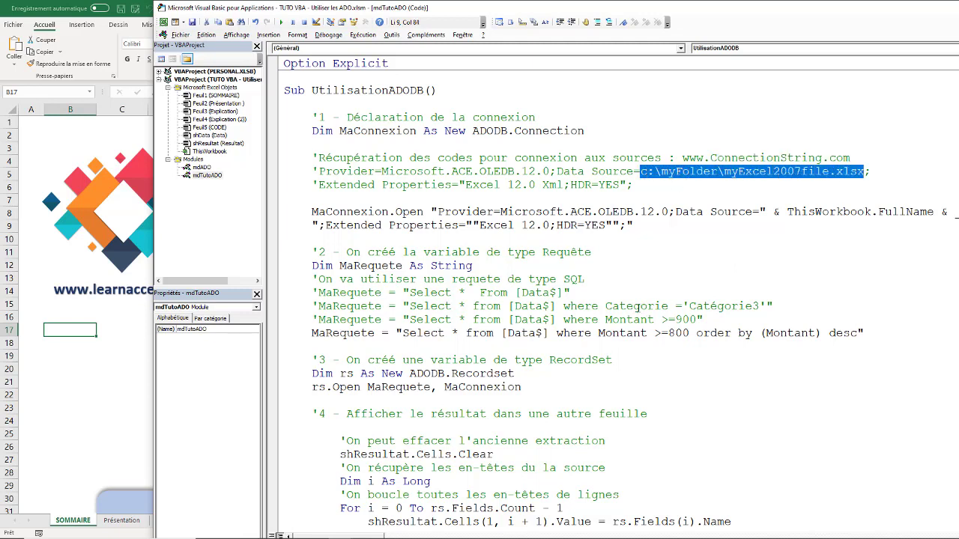
left_click(327, 200)
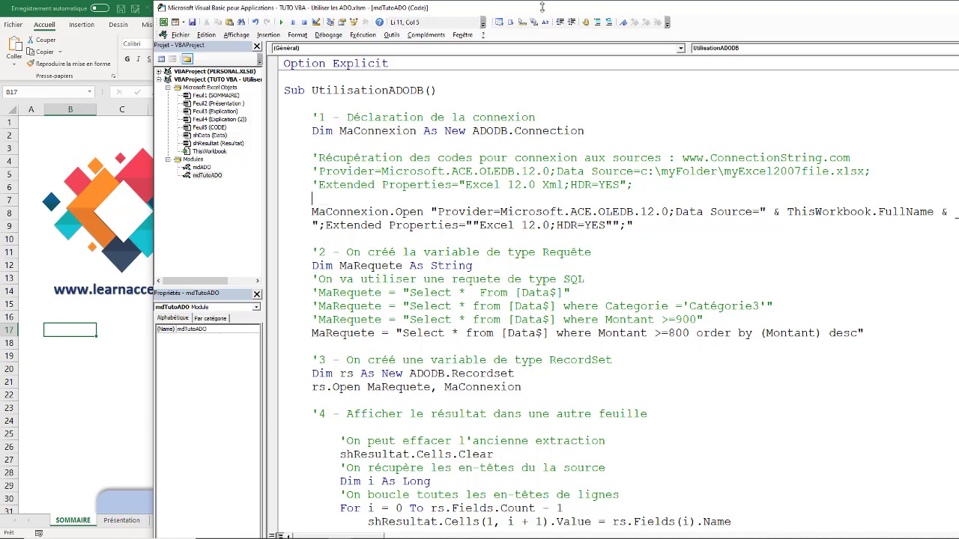
left_click_drag(542, 7, 548, 12)
mouse_move(341, 529)
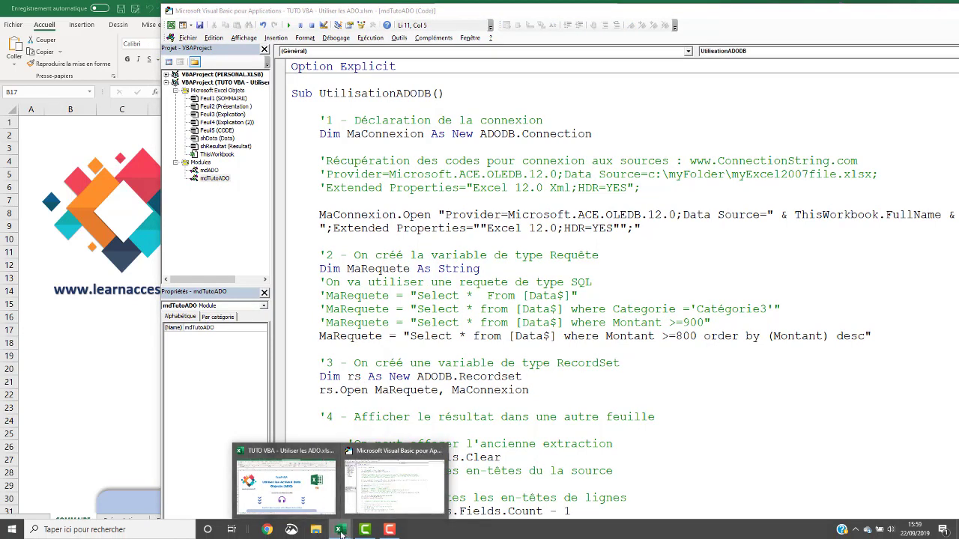
left_click(294, 496)
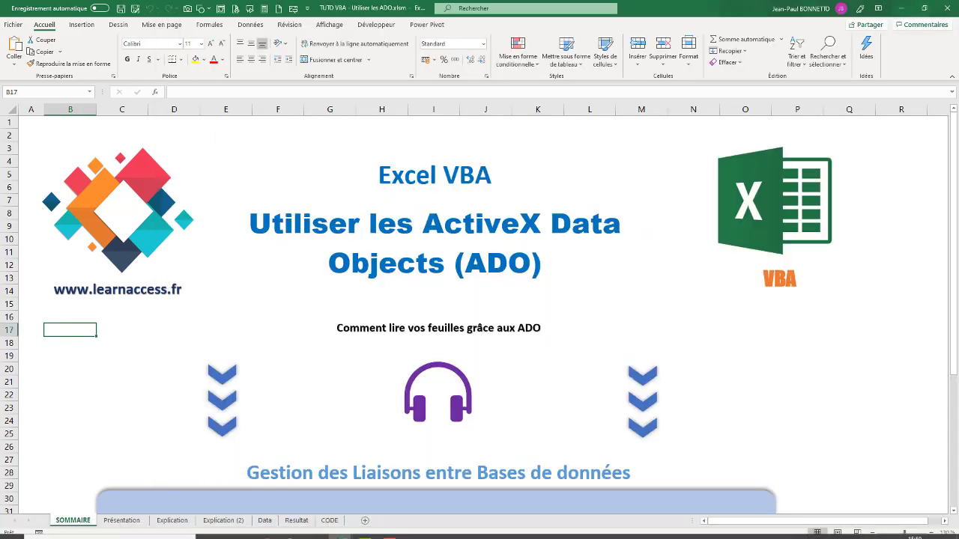
Copy the Data sheet table A1:D21 into a new blank workbook
mouse_move(338, 534)
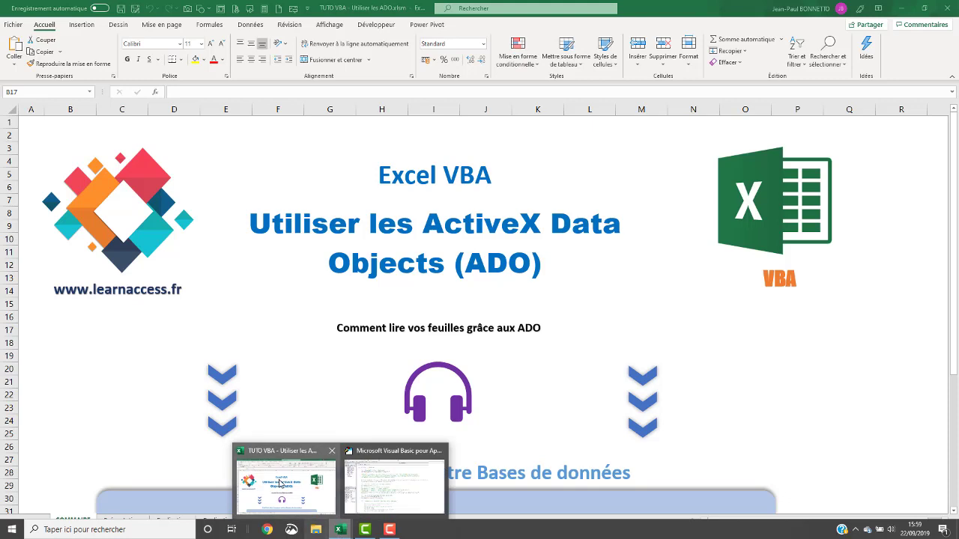
left_click(280, 493)
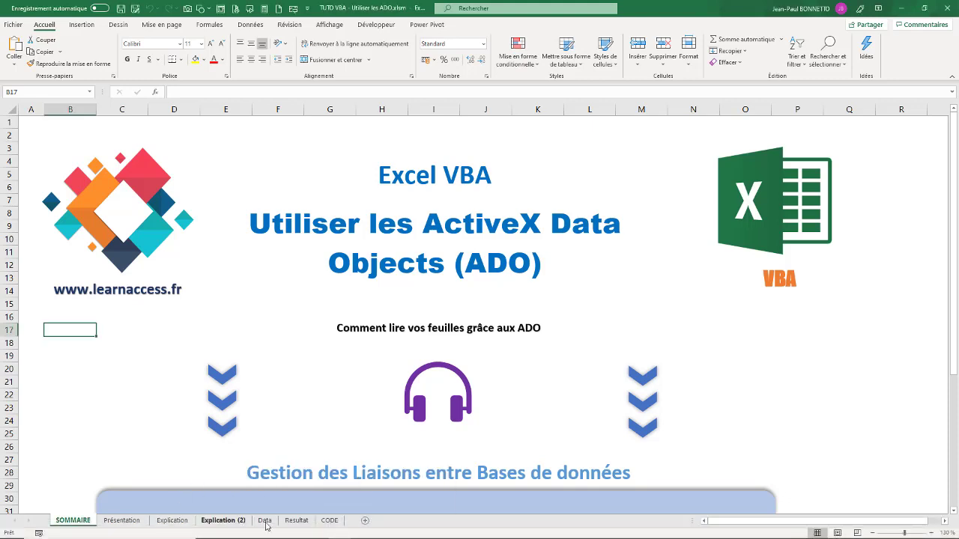
left_click(265, 521)
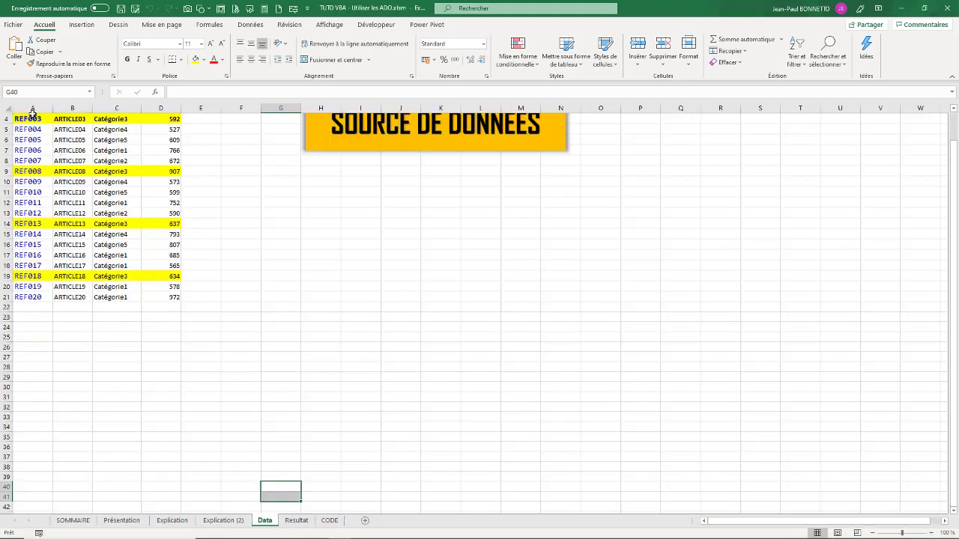
scroll(33, 121, "up", 1)
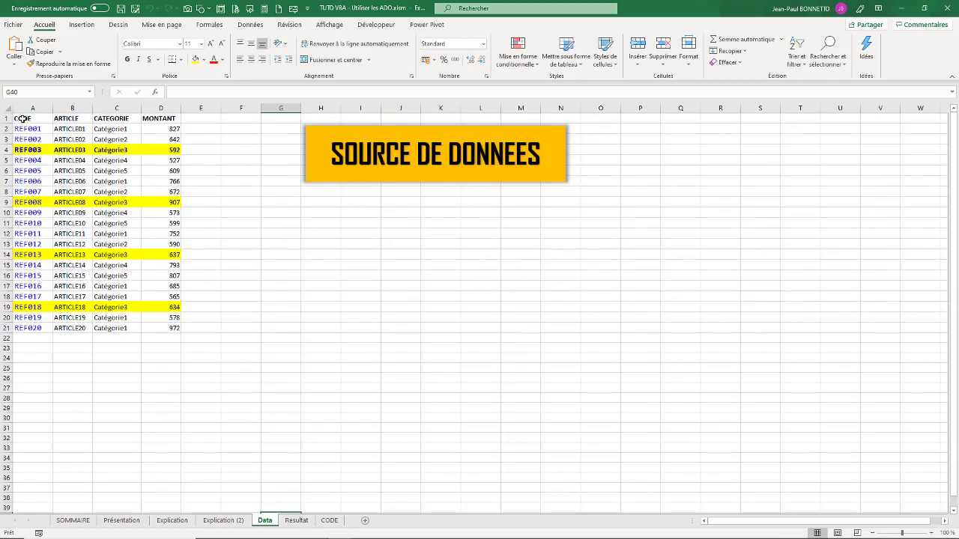
left_click_drag(34, 122, 162, 328)
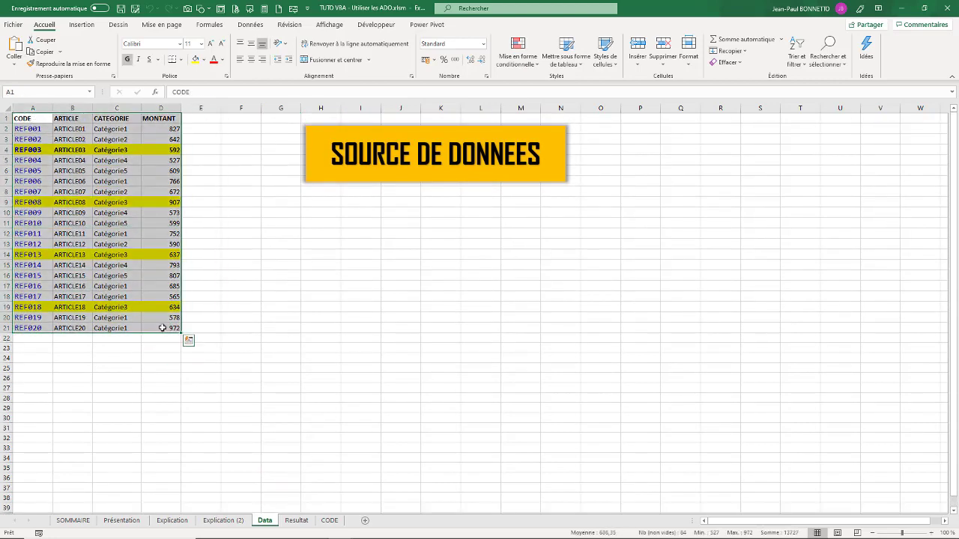
key("ctrl+c")
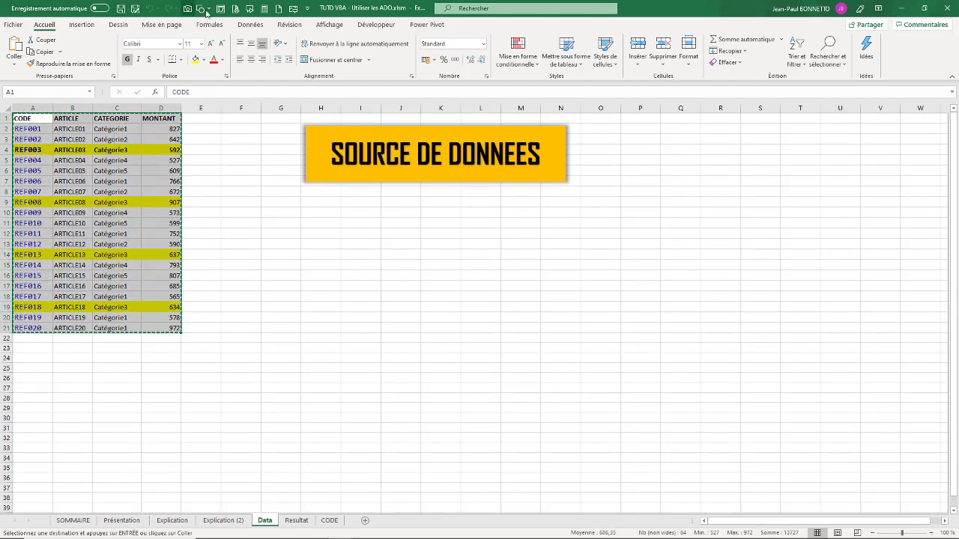
left_click(266, 10)
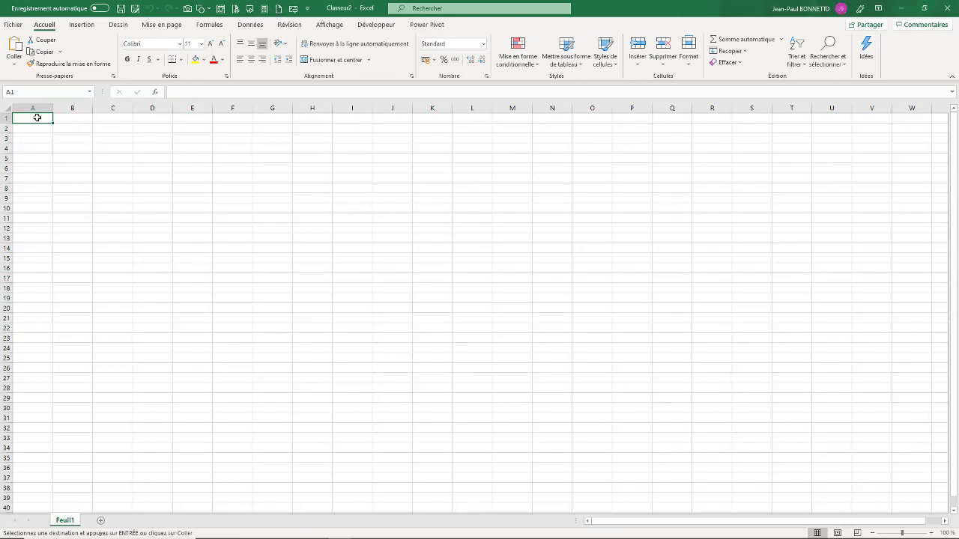
key("ctrl+v")
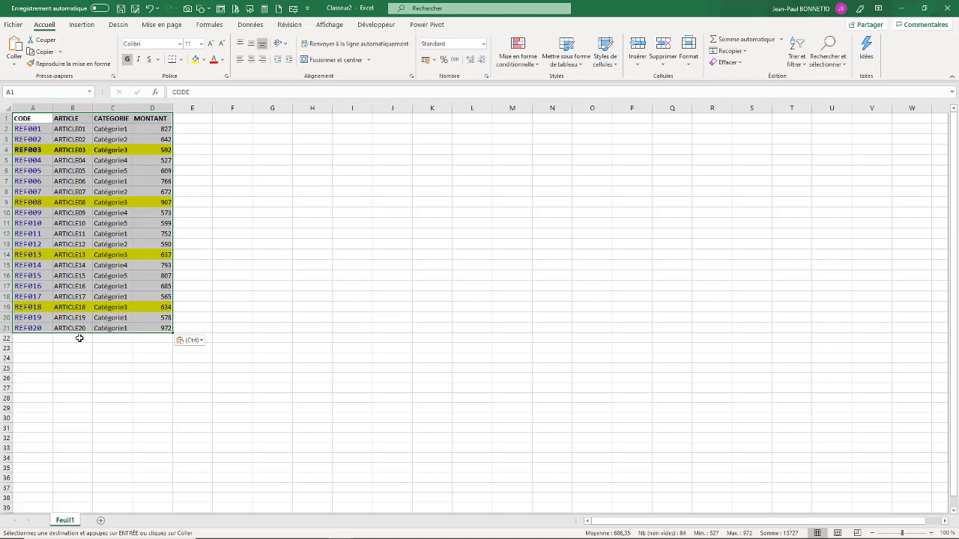
Extend the table down to REF038 and paste the D3:D17 amounts into D22:D36
mouse_move(26, 326)
left_mouse_down()
mouse_move(167, 329)
mouse_move(172, 509)
left_mouse_up()
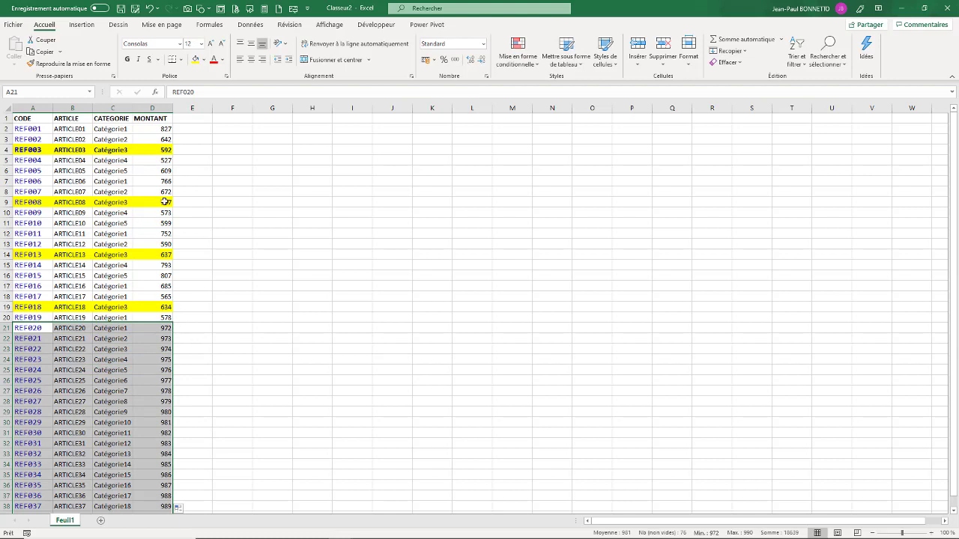
left_click_drag(163, 139, 163, 286)
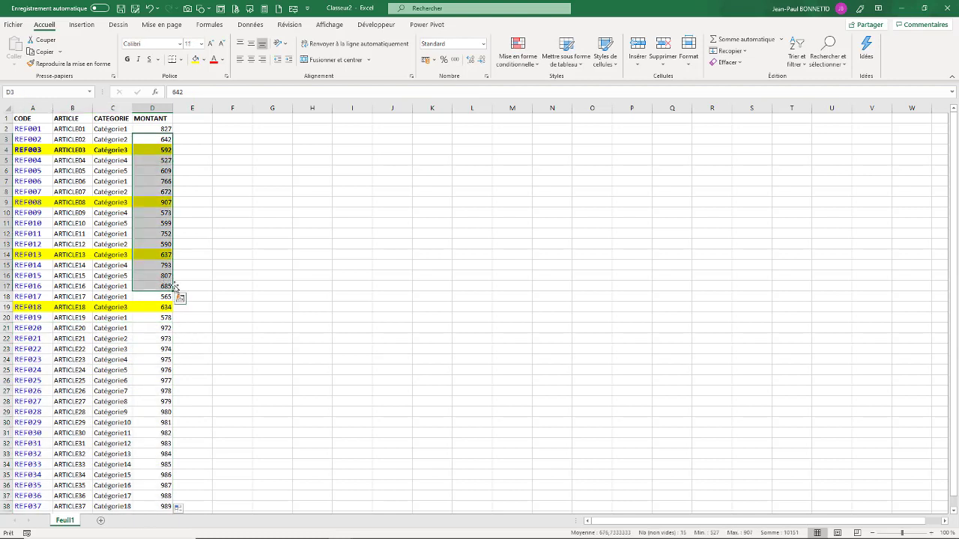
key("ctrl+c")
left_click_drag(163, 339, 164, 485)
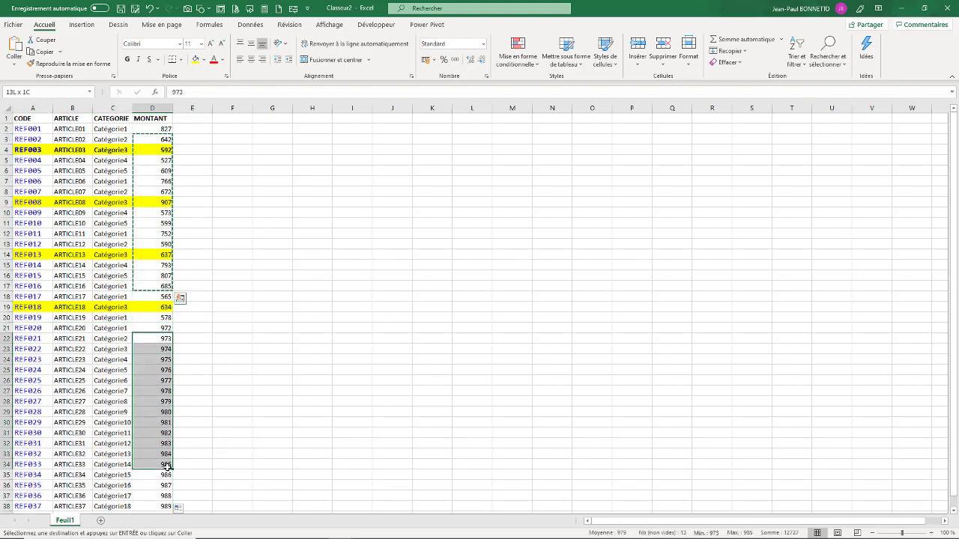
key("ctrl+v")
left_click(164, 391)
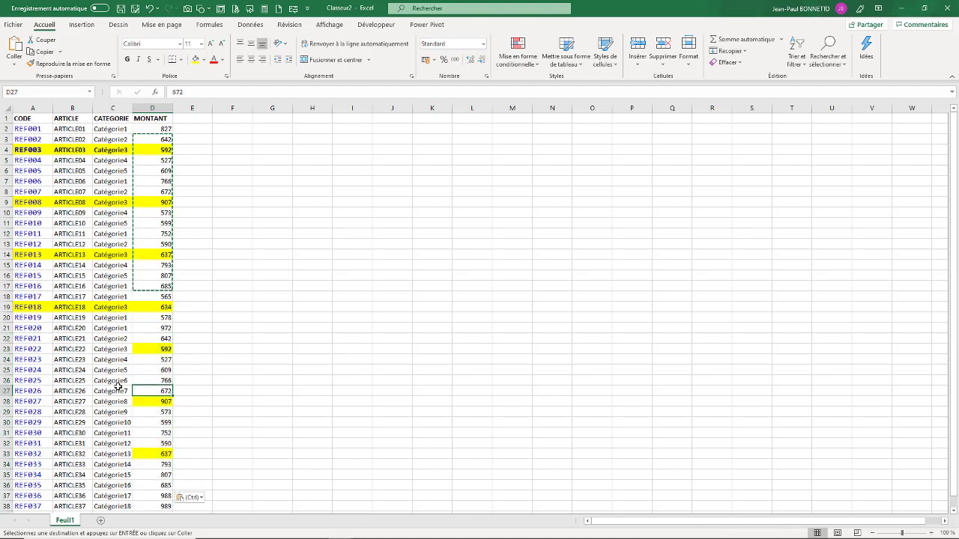
scroll(117, 390, "down", 5)
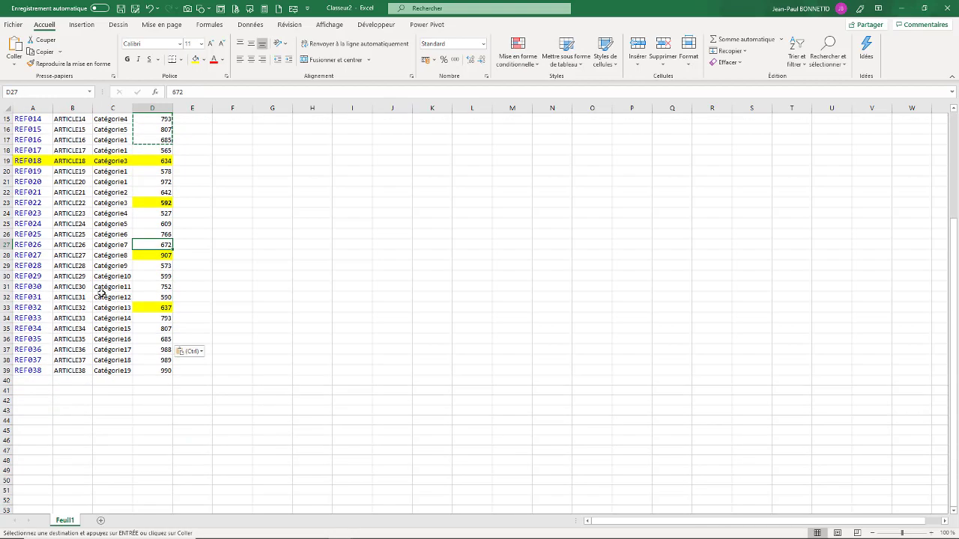
left_click(34, 370)
scroll(183, 287, "up", 5)
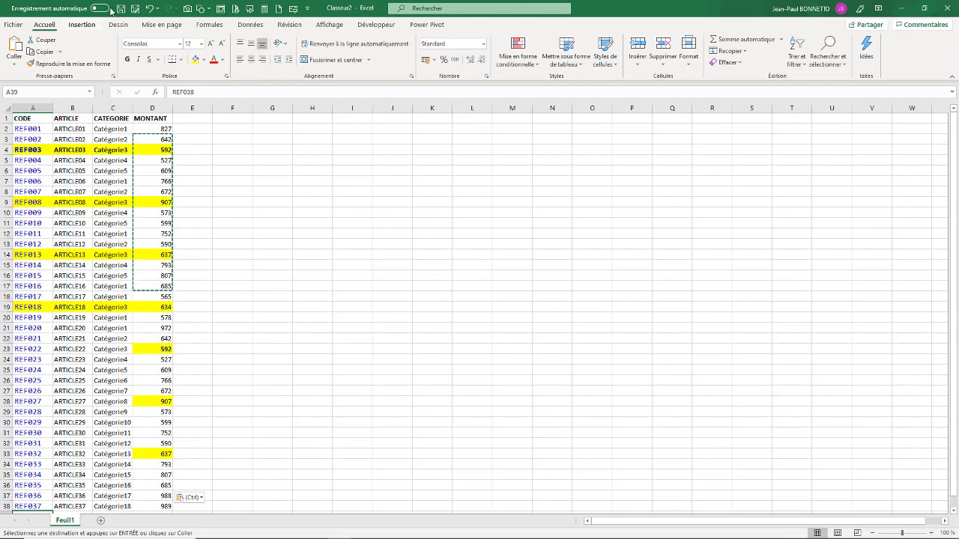
Save the new workbook on the Desktop as MesDatasSource.xlsx
left_click(135, 10)
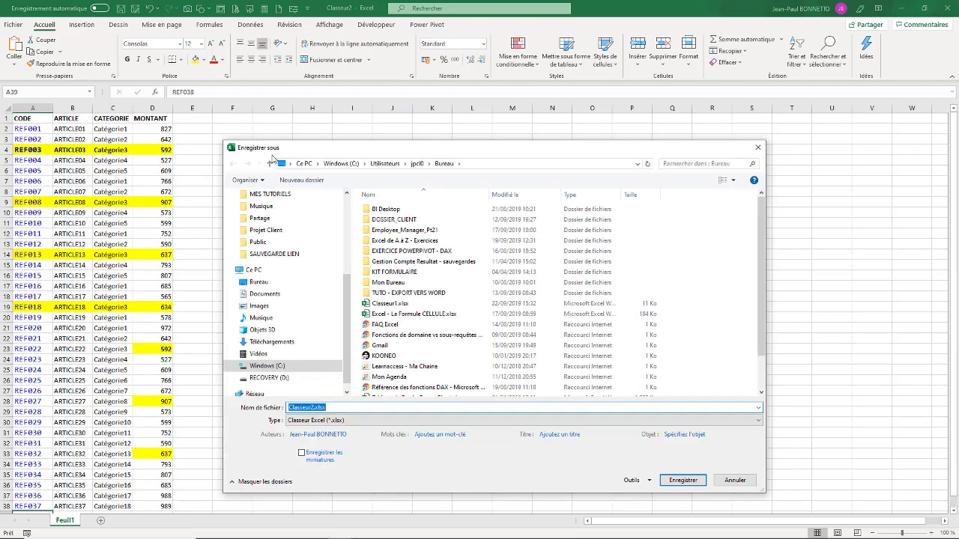
left_click(259, 282)
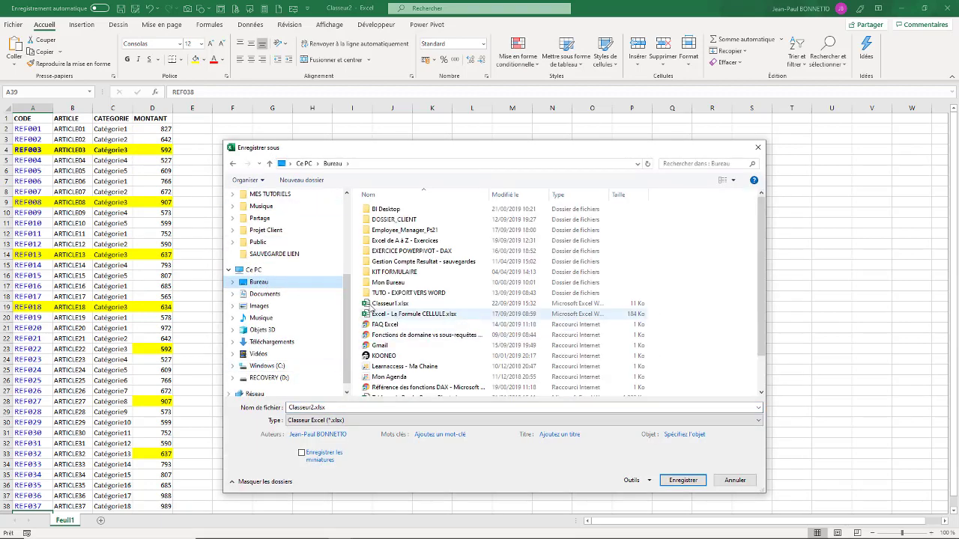
left_click(347, 410)
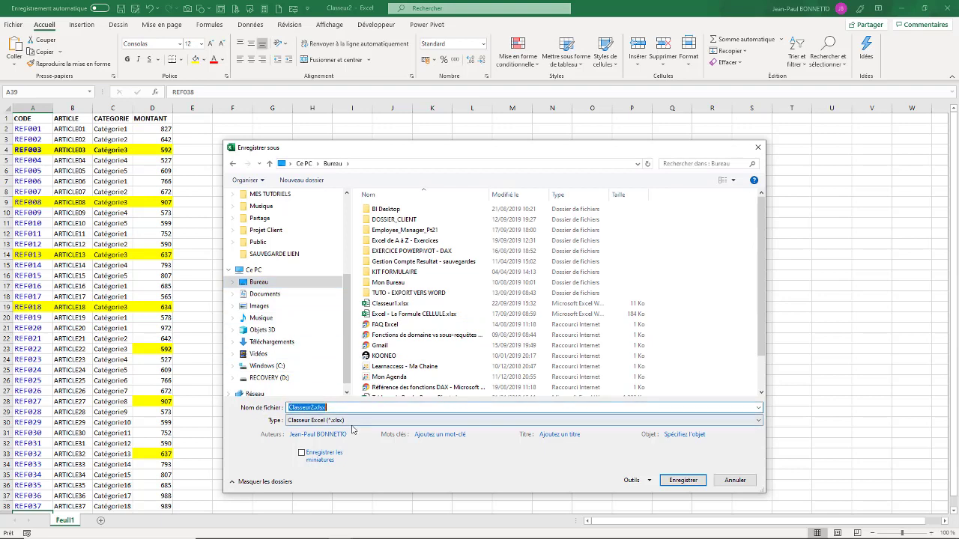
type("MesDatas")
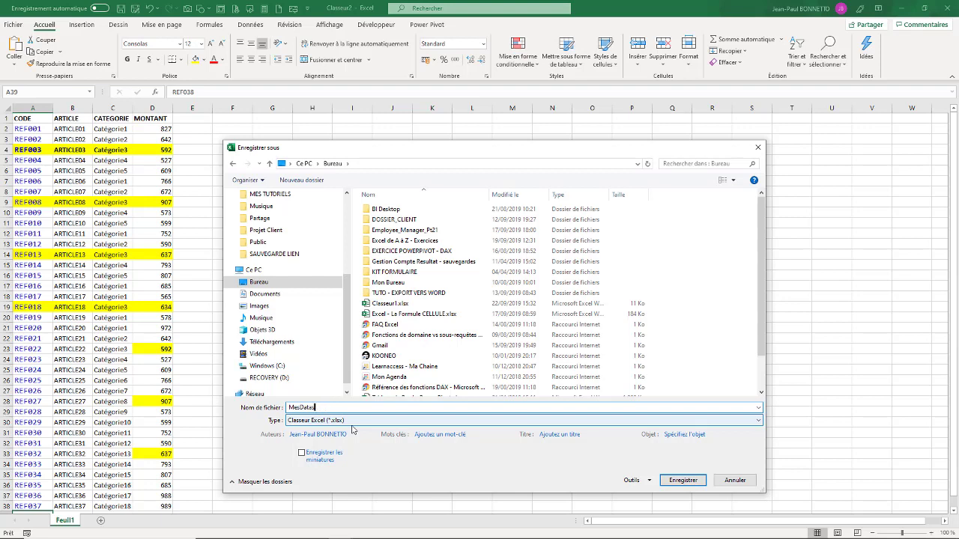
type("ce")
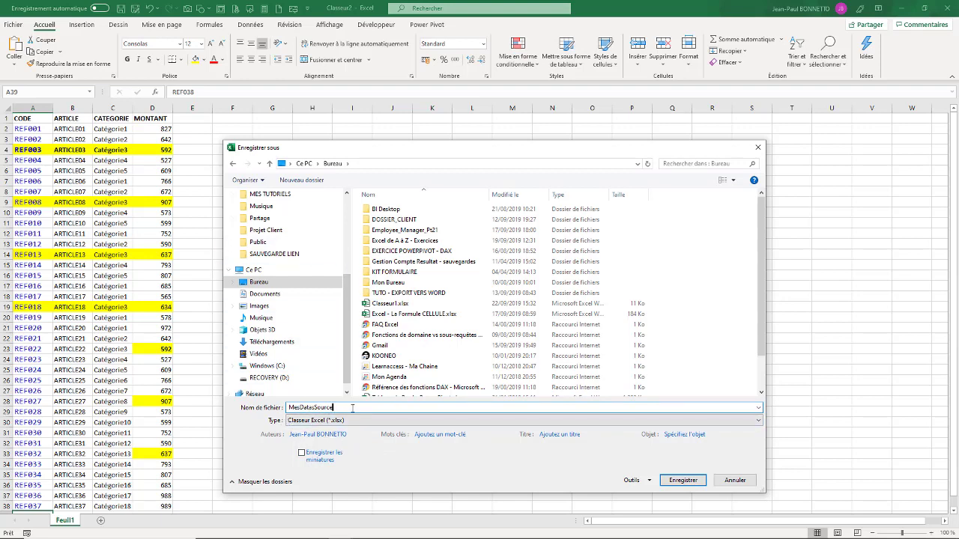
left_click(682, 483)
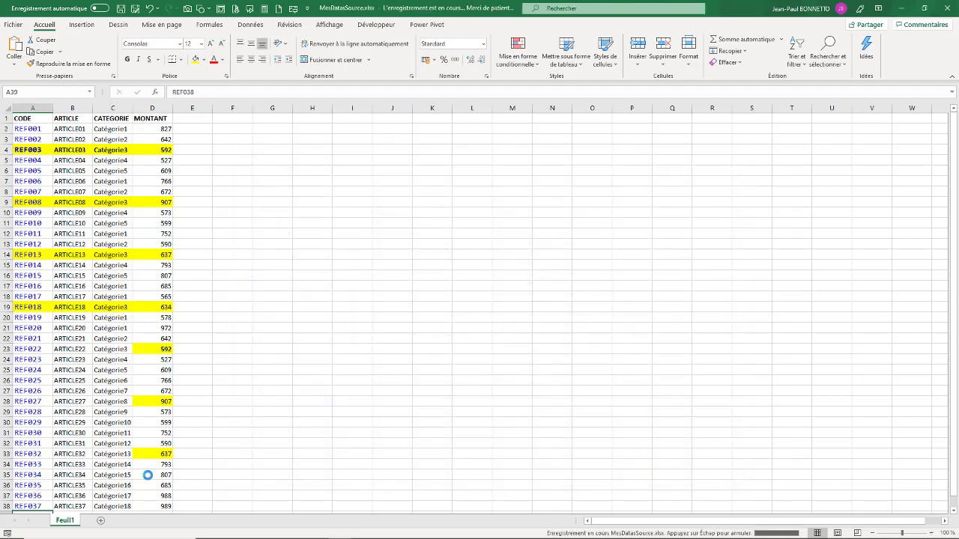
Rename the Feuil1 sheet to DATA
double_click(67, 521)
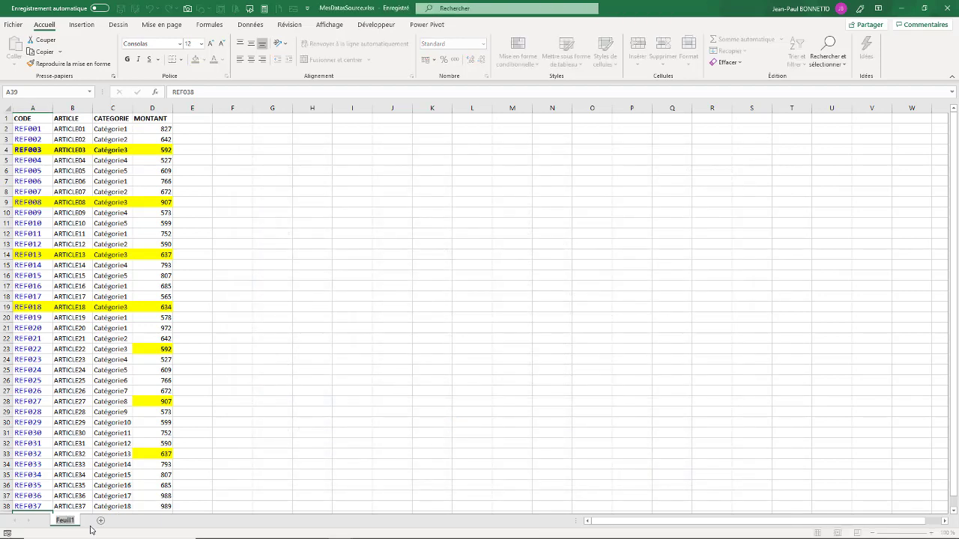
type("DATA")
left_click(105, 369)
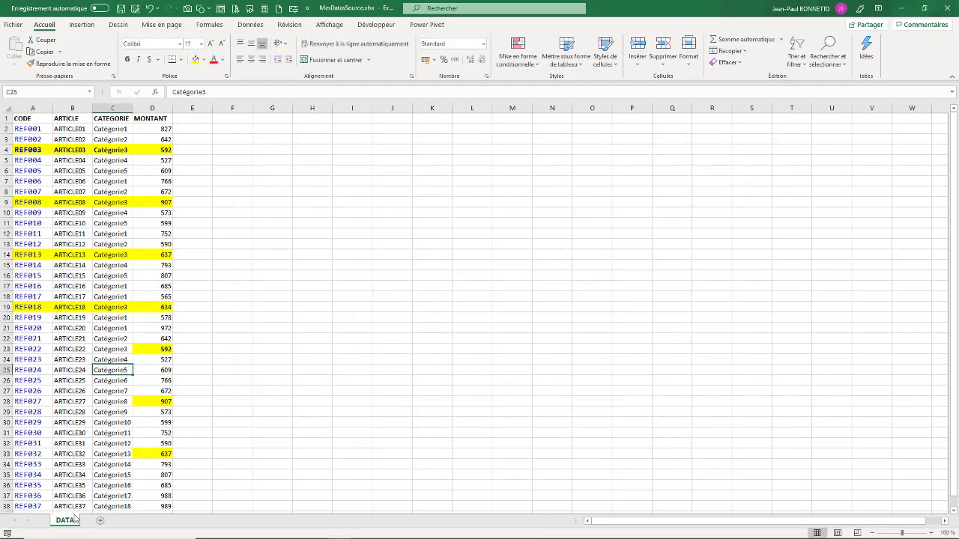
Save and close the MesDatasSource.xlsx workbook
left_click(89, 170)
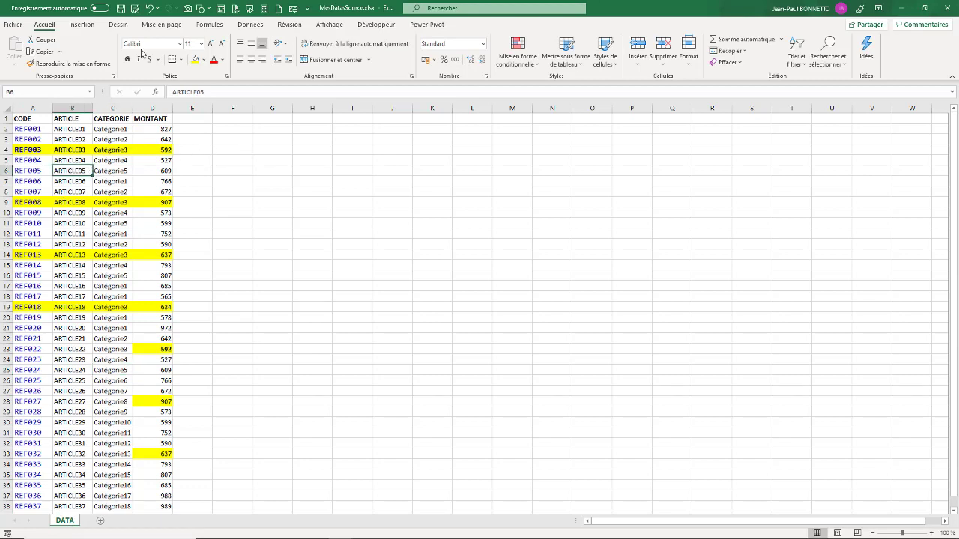
left_click(121, 9)
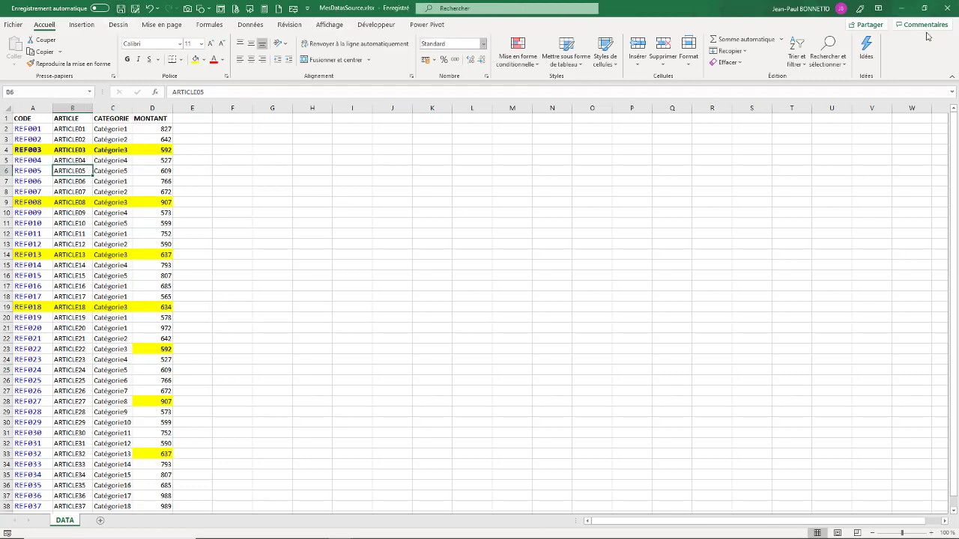
left_click(945, 8)
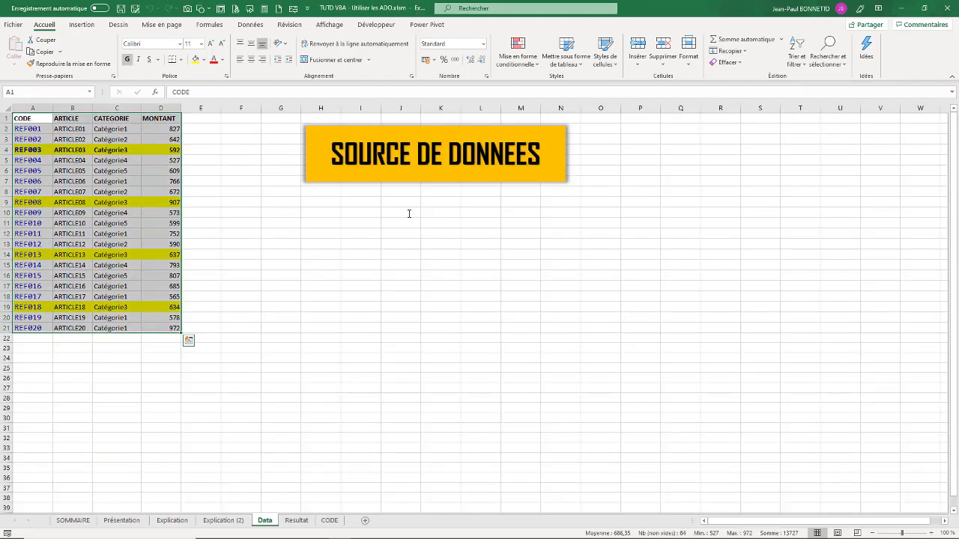
Show the TUTO VBA Resultat sheet with its four extracted records and the Développeur ribbon tab
left_click(238, 221)
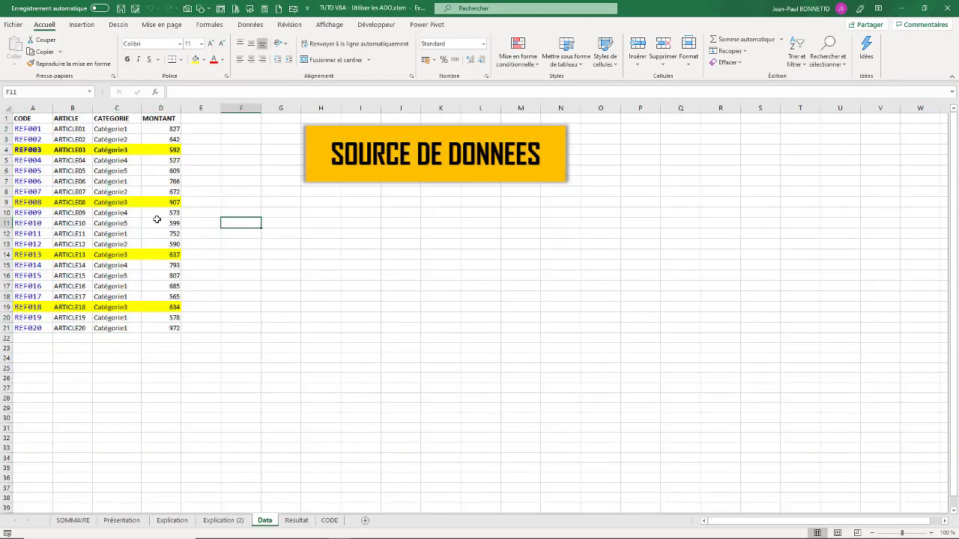
left_click(296, 521)
left_click_drag(209, 221, 209, 228)
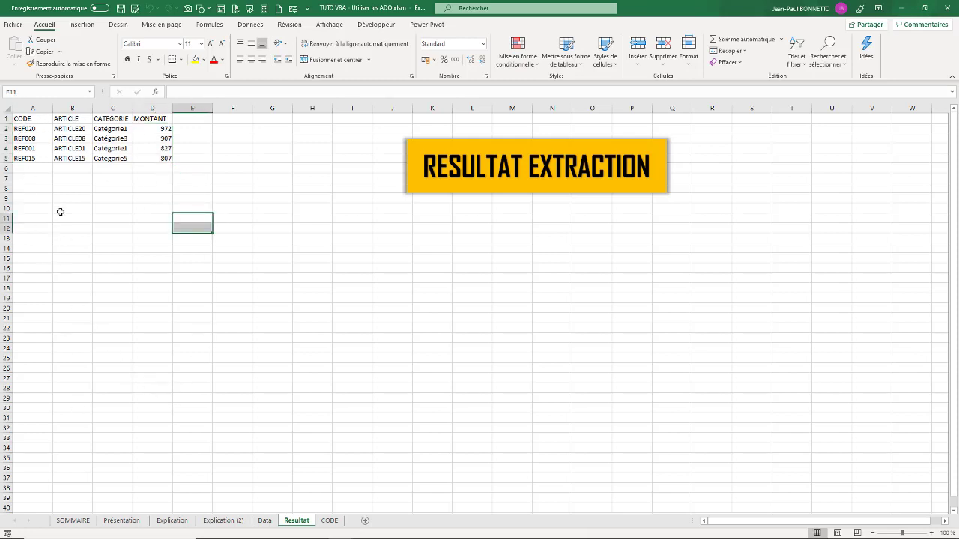
left_click(367, 24)
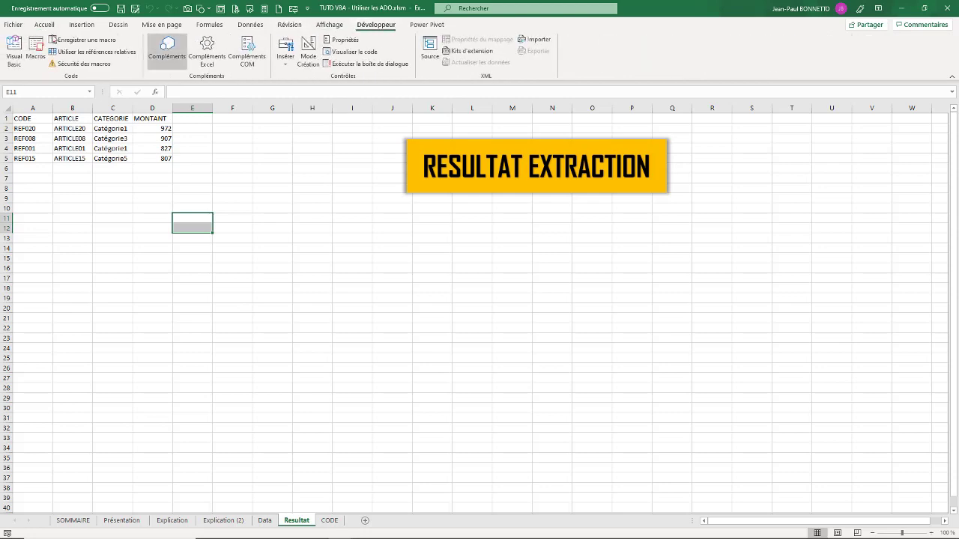
In the VBA editor, declare Dim MonClasseur As String below the connection declaration
left_click(15, 52)
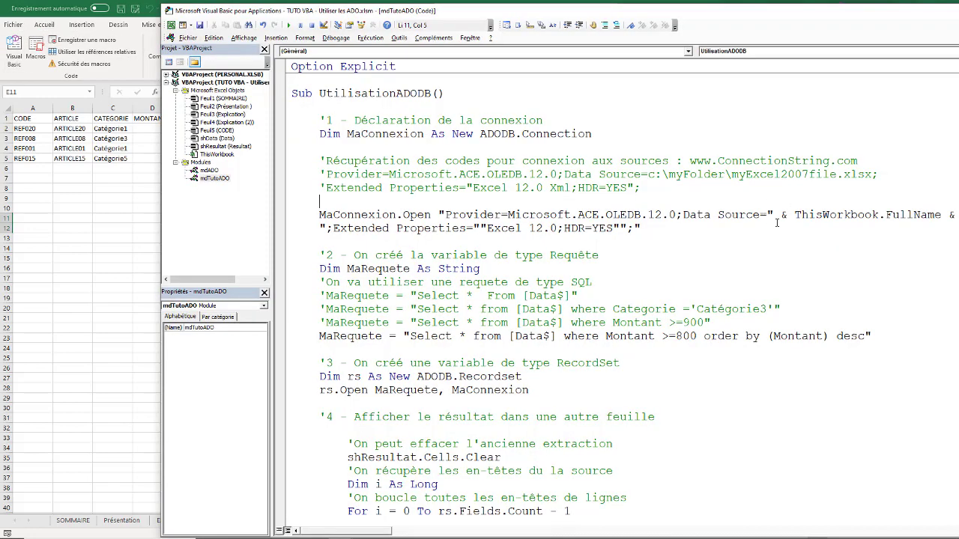
left_click_drag(943, 215, 794, 215)
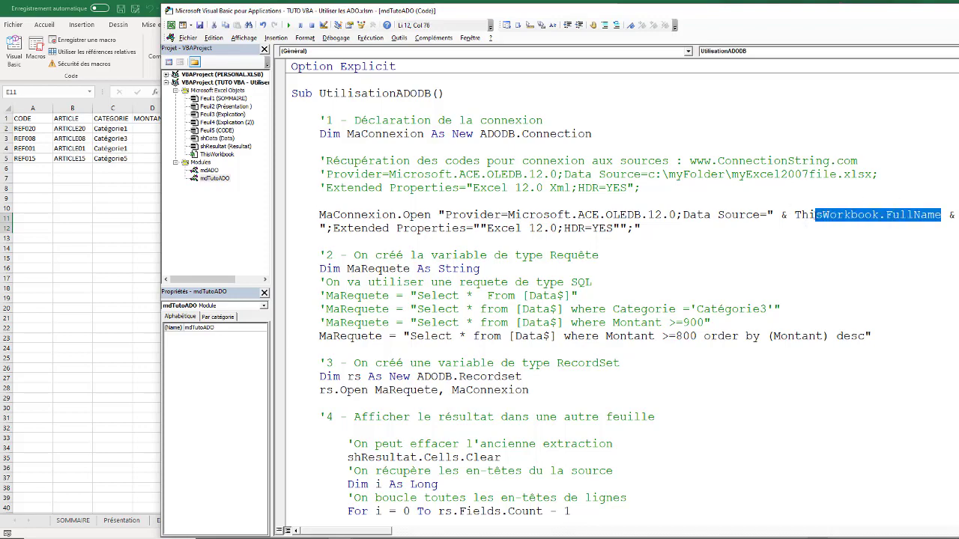
left_click_drag(670, 10, 619, 8)
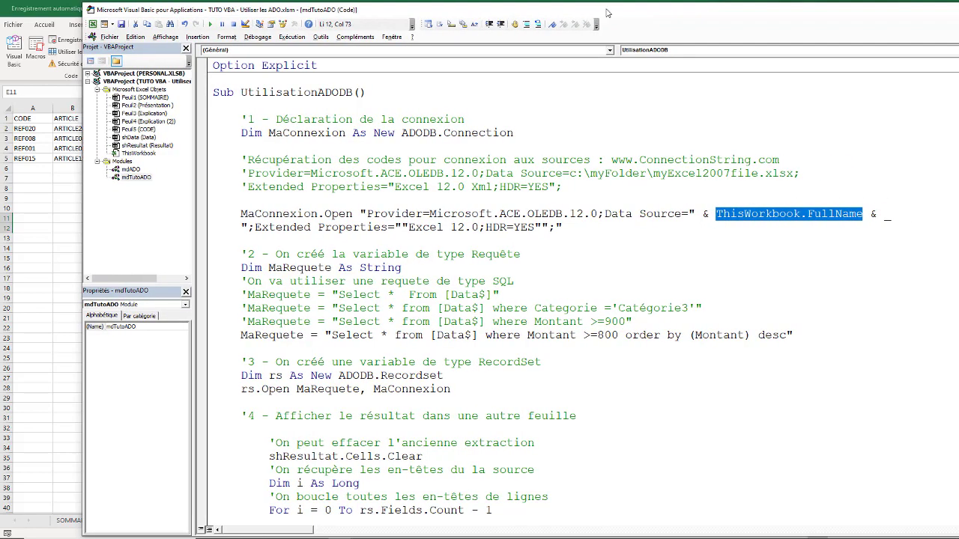
left_click(285, 142)
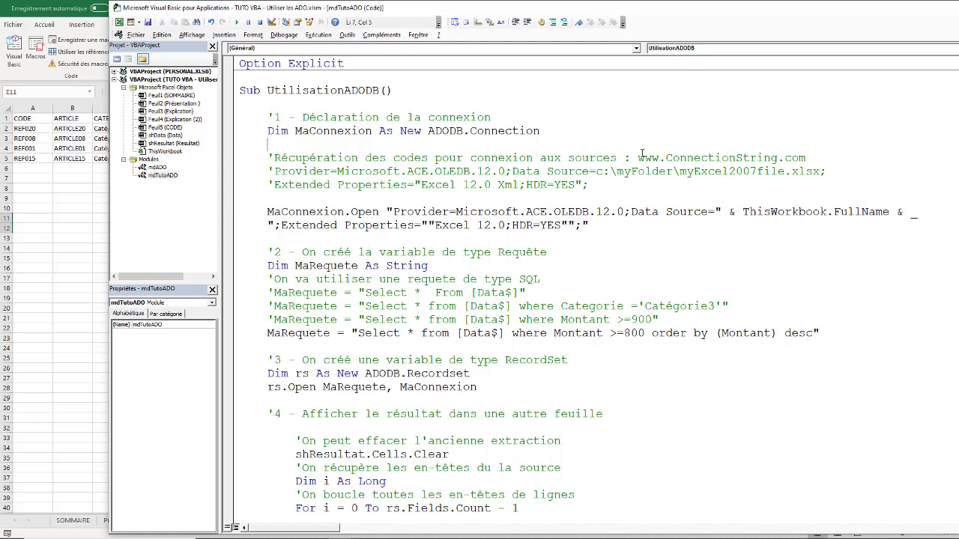
key("Return")
type("Dim")
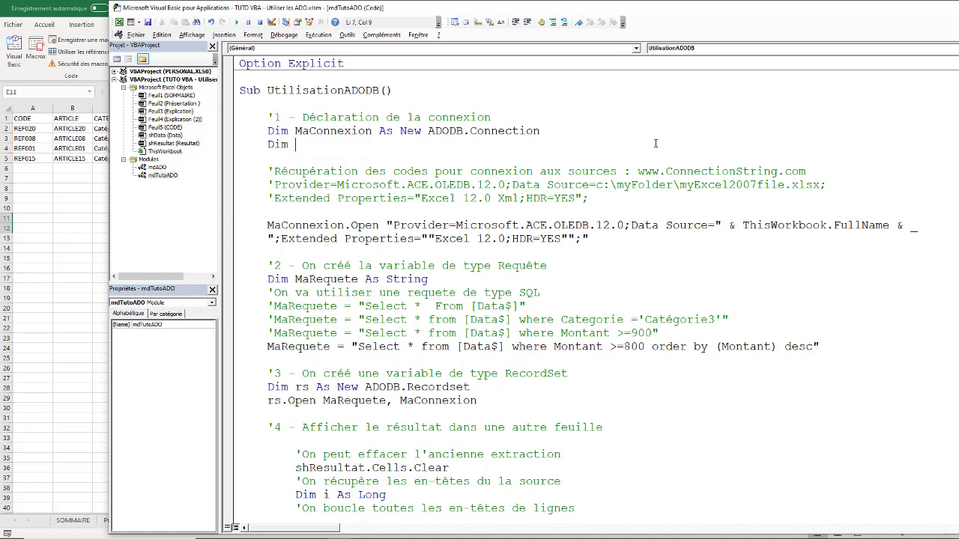
type("Mo")
type("lau")
type("eur as S")
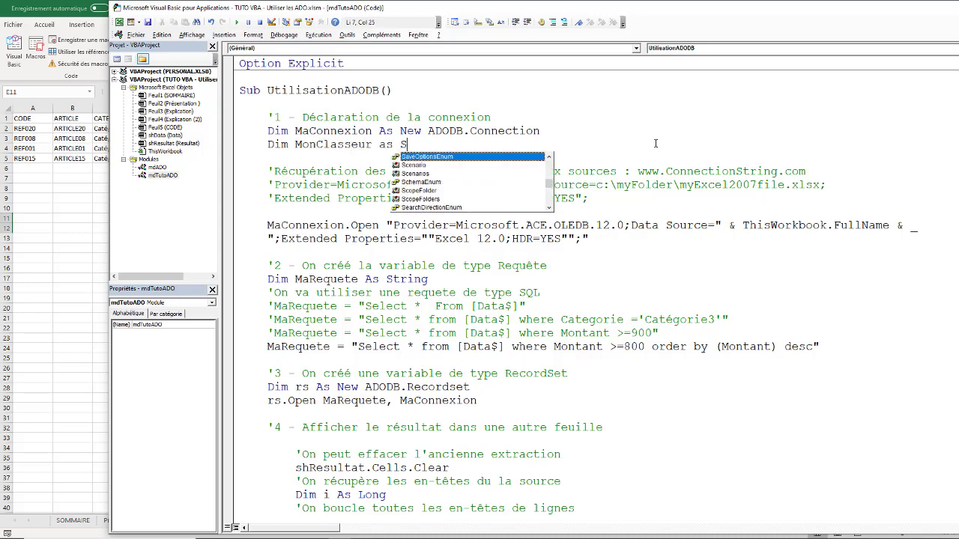
type("tring")
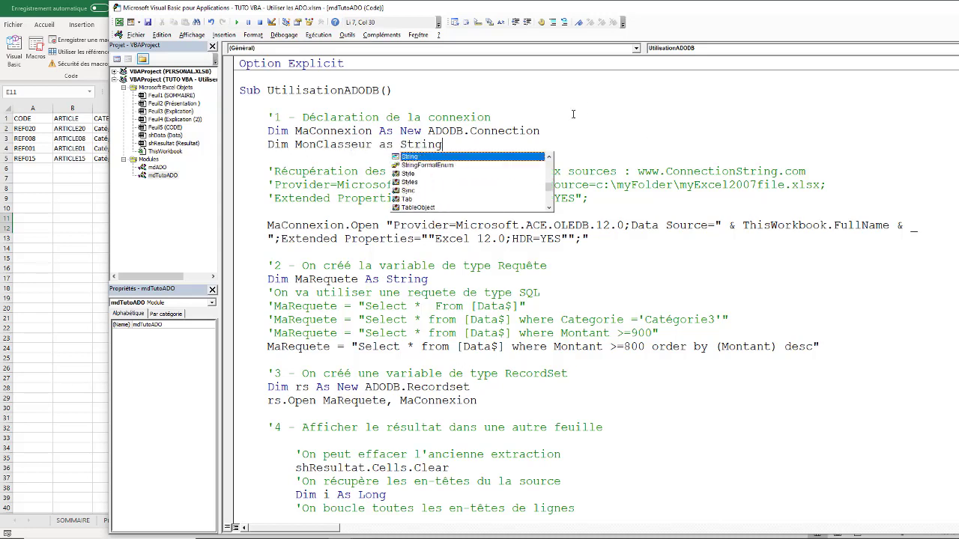
Begin a MonClasseur = line above MaConnexion.Open, clear the compile error, and open File Explorer
left_click(285, 214)
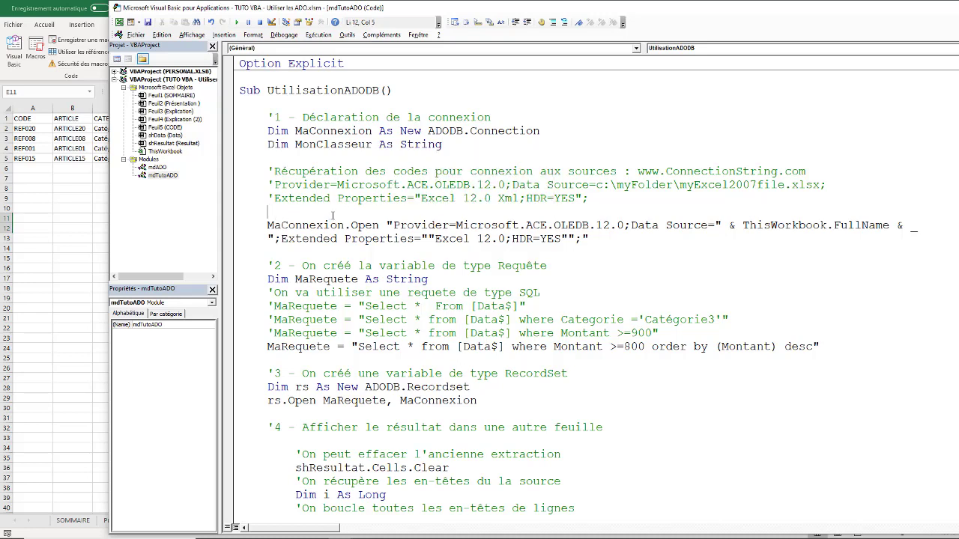
type("MonCl")
type("asseur =")
left_click(309, 197)
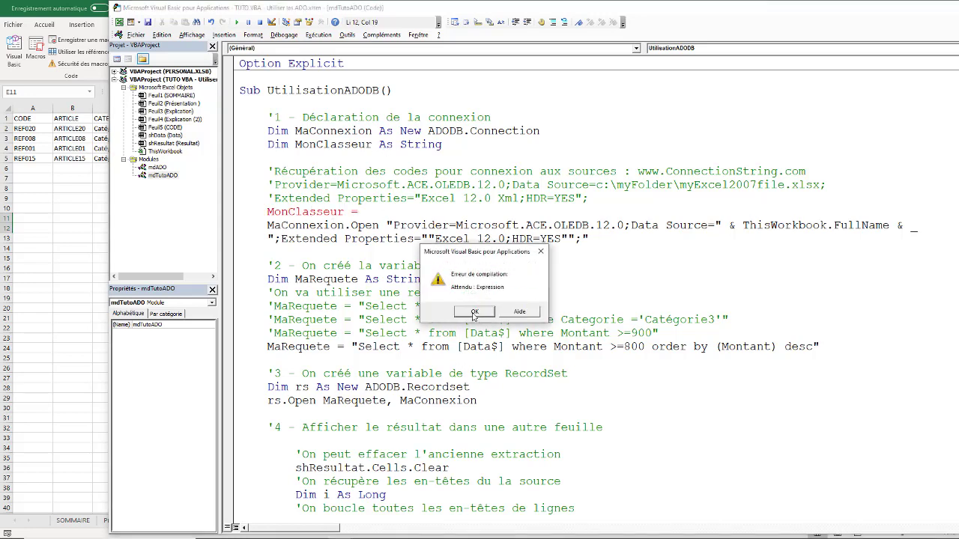
key("Return")
left_click(66, 189)
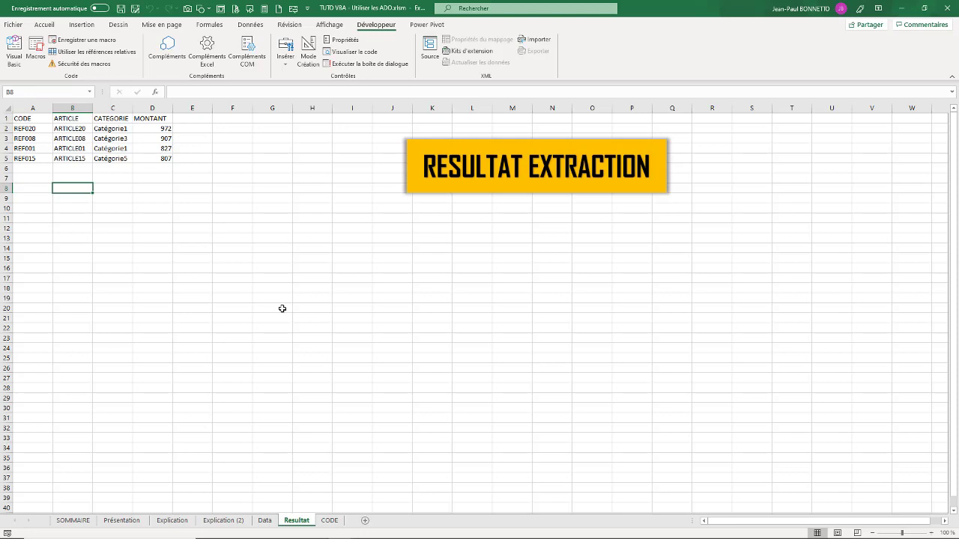
mouse_move(291, 536)
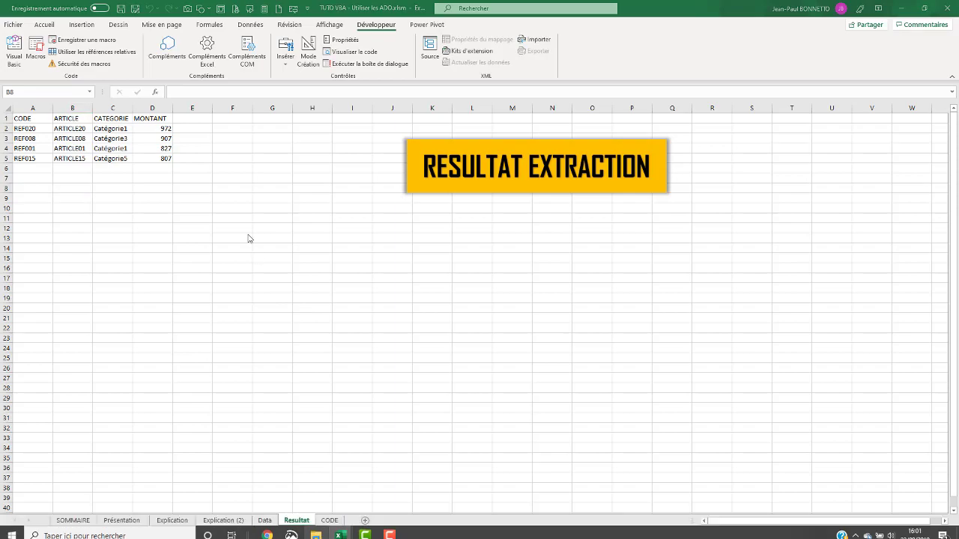
key("super+e")
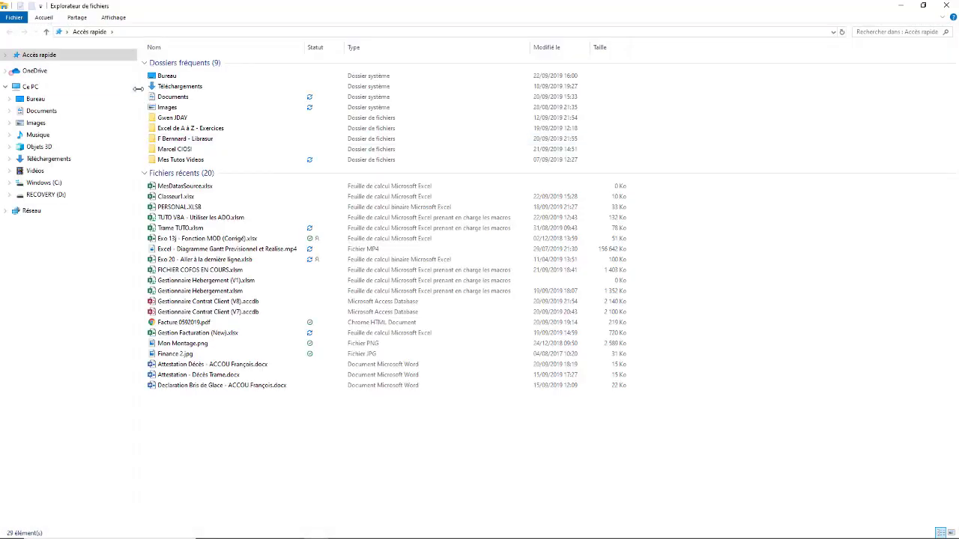
Browse to the Bureau (Desktop) folder under the user's profile on C: and copy its full path
left_click(35, 100)
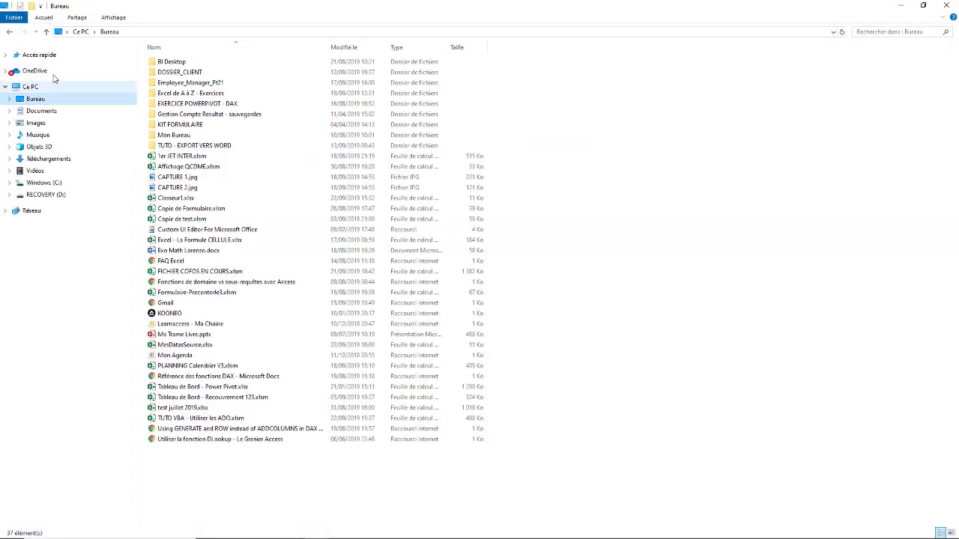
left_click(136, 32)
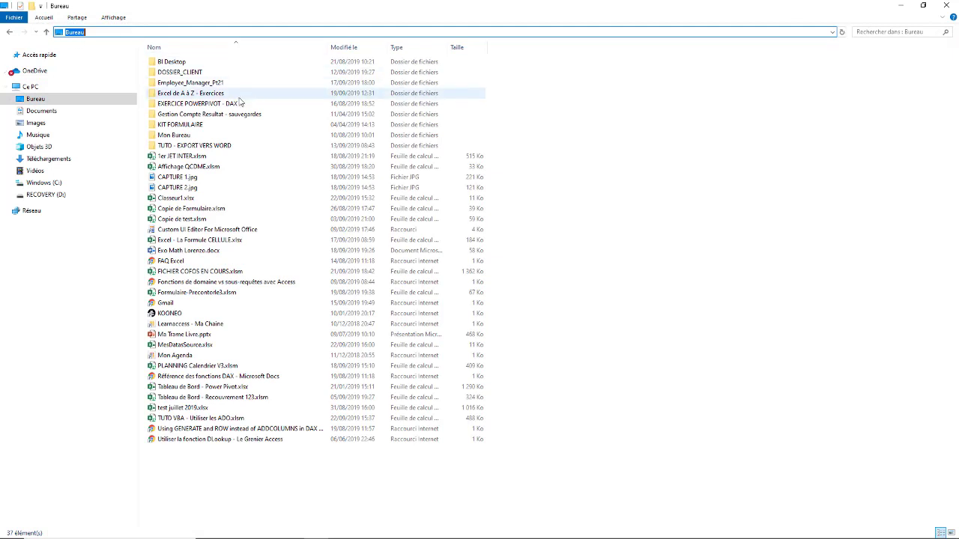
left_click(42, 185)
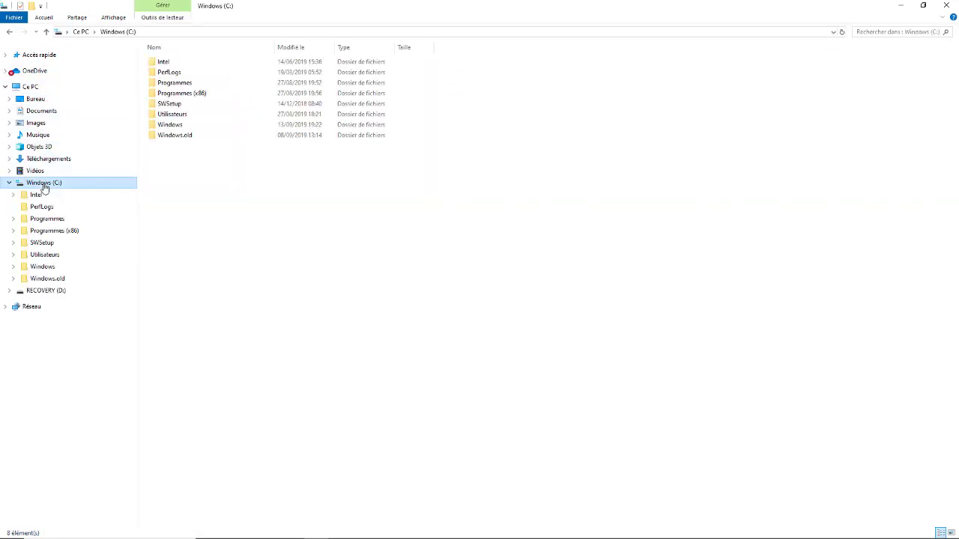
double_click(171, 117)
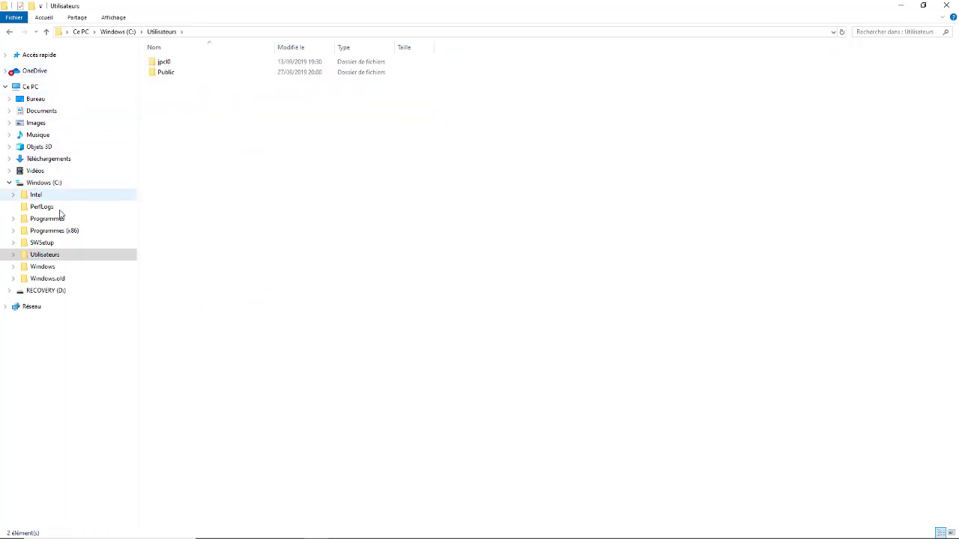
double_click(166, 63)
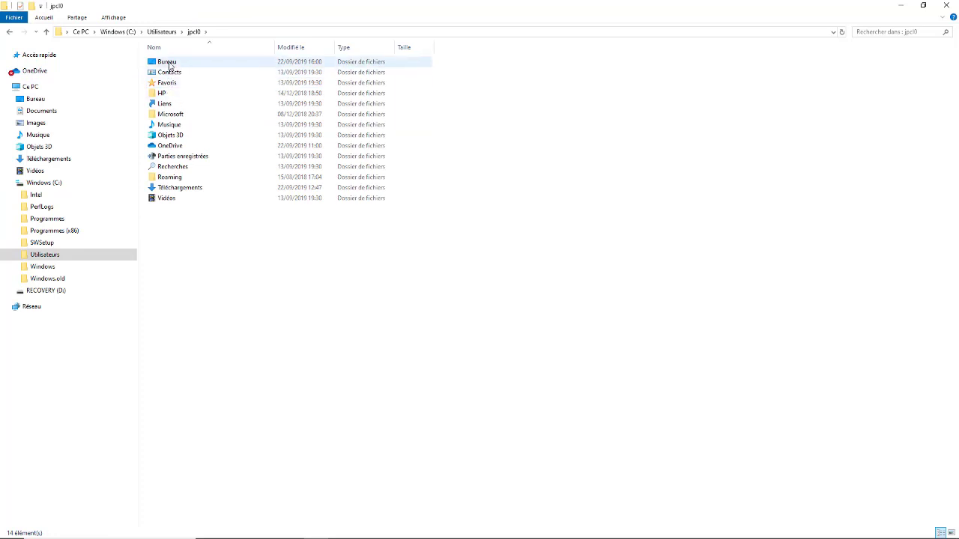
left_click(169, 65)
double_click(167, 63)
left_click(248, 37)
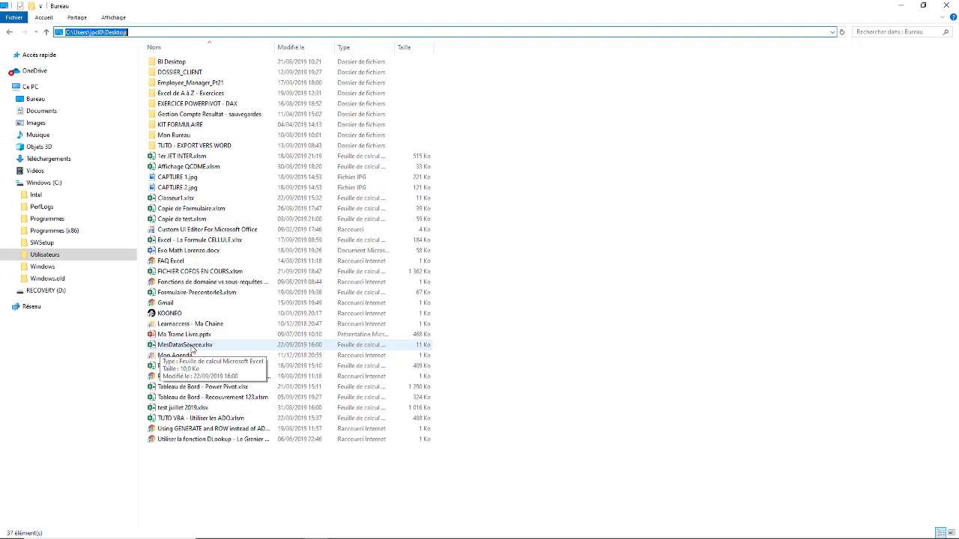
left_click(139, 32)
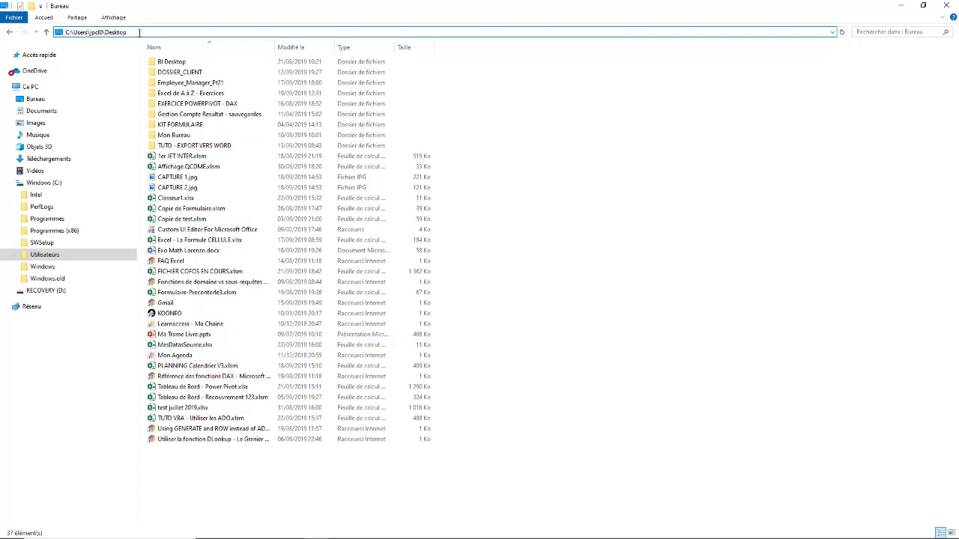
key("ctrl+a")
Set MonClasseur to the Desktop path plus MesDatasSource.xlsx, then place the editor beside the file list
mouse_move(348, 533)
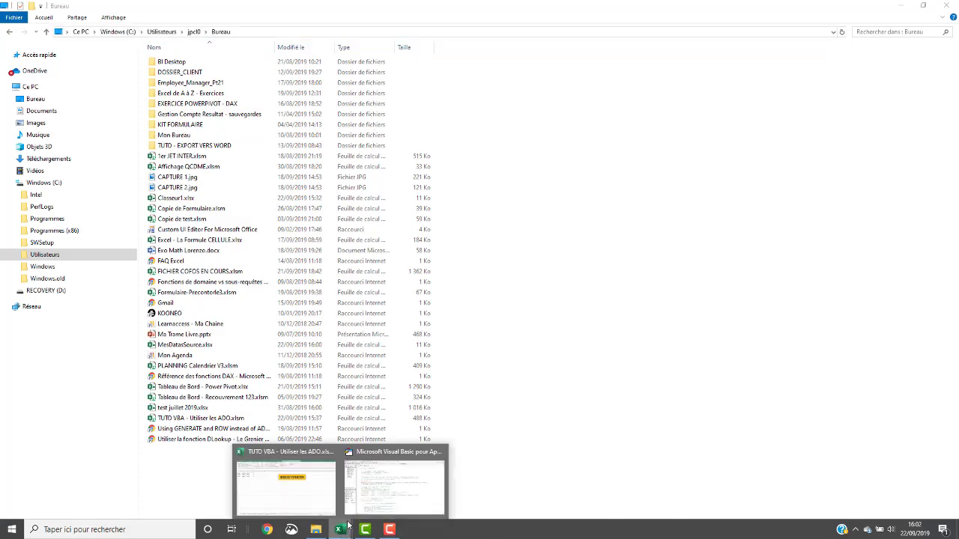
left_click(381, 500)
type("\"")
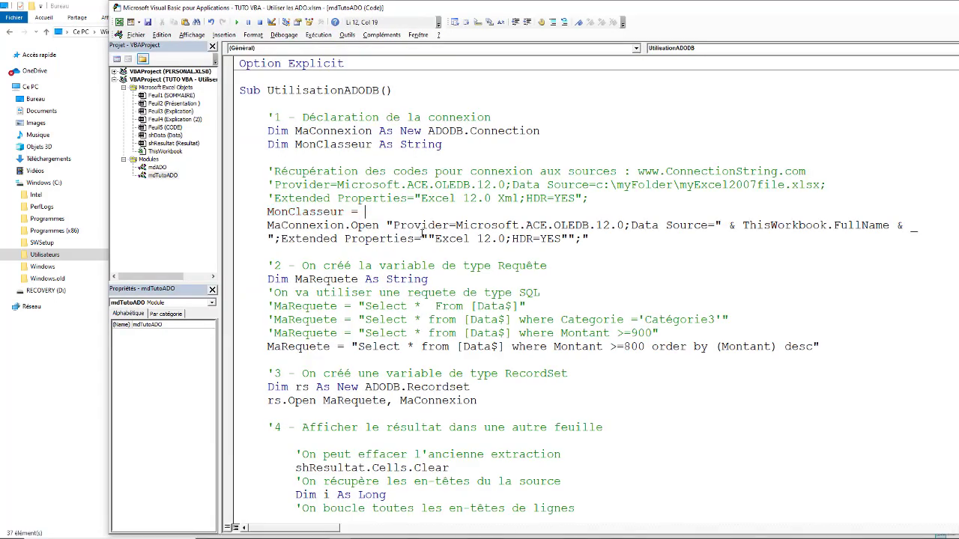
type("C:\\Users\\jpcl0\\Desktop")
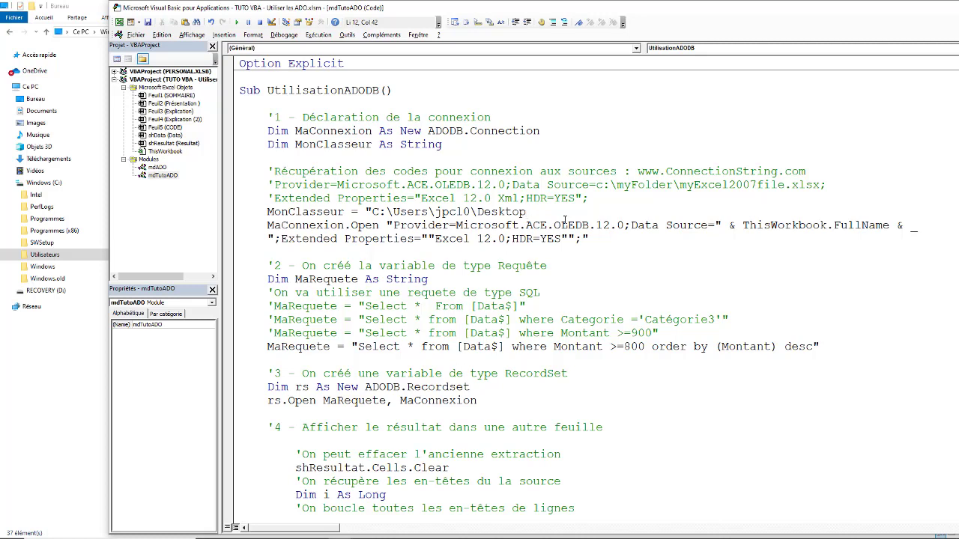
type("\\MesD")
type("atas")
type("Source.xlsx\"")
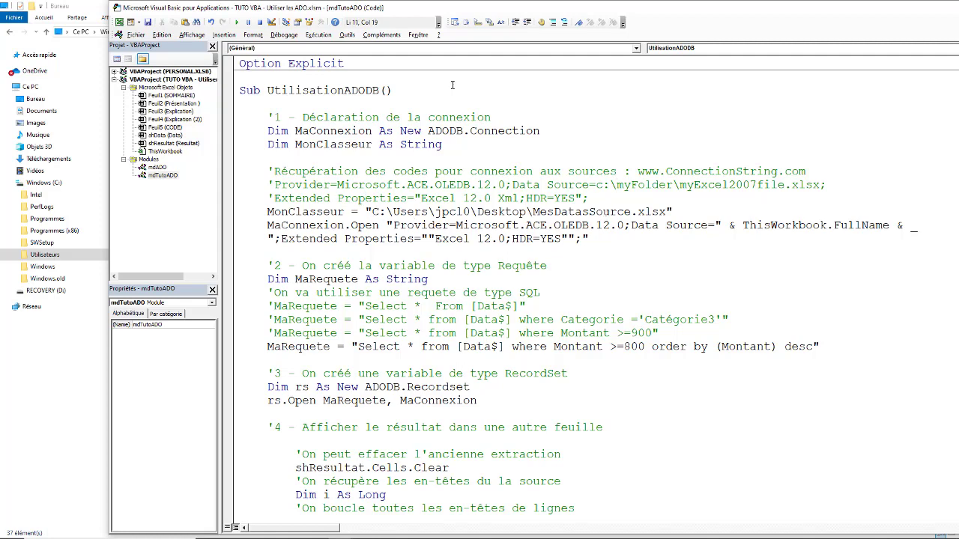
mouse_move(429, 12)
left_mouse_down()
mouse_move(448, 255)
mouse_move(309, 364)
left_mouse_up()
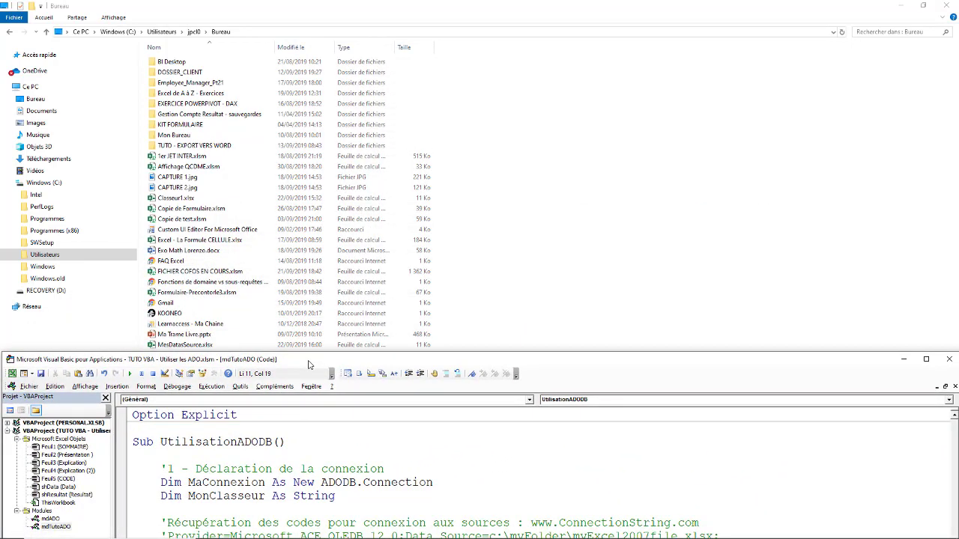
left_click_drag(309, 364, 545, 43)
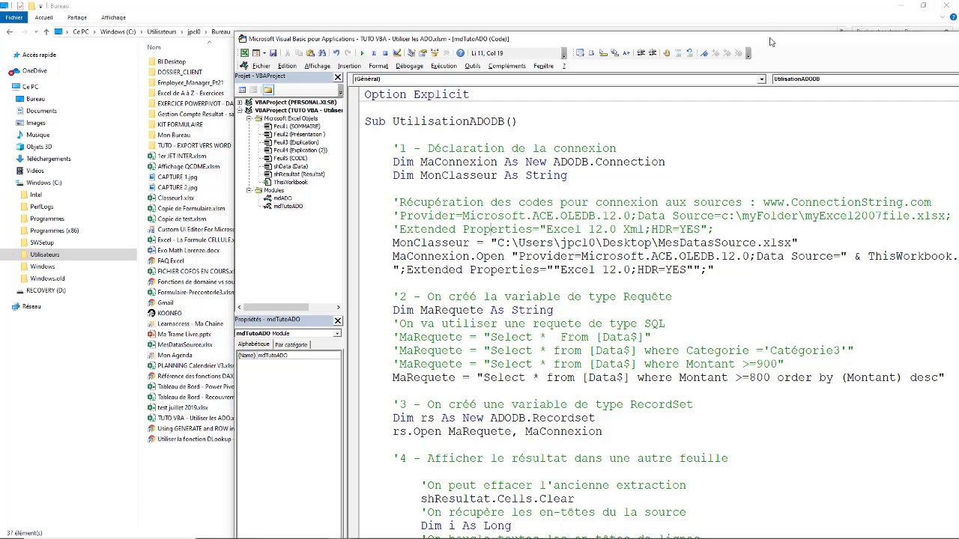
Make the connection open MonClasseur instead of ThisWorkbook.FullName
mouse_move(771, 40)
left_mouse_down()
mouse_move(828, 49)
mouse_move(592, 13)
left_mouse_up()
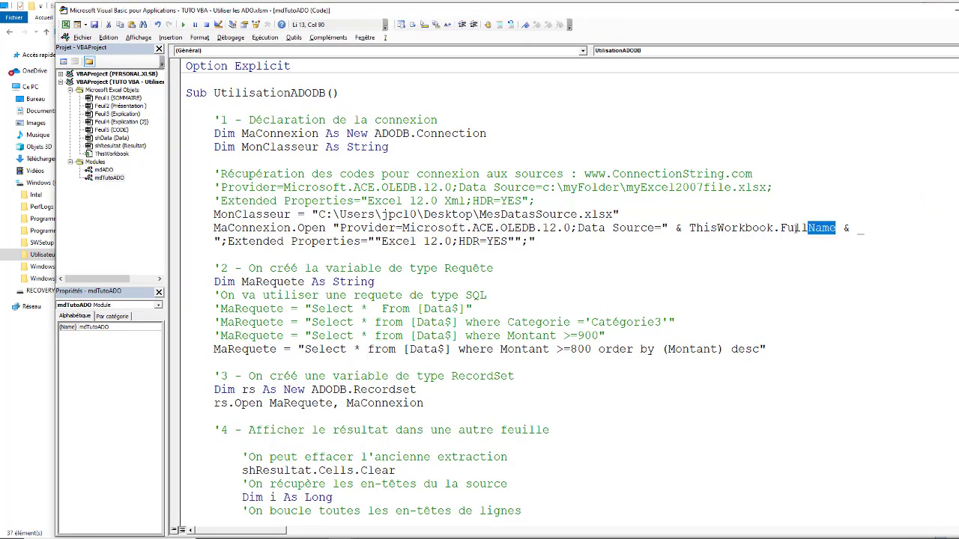
left_click_drag(837, 228, 689, 227)
key("Delete")
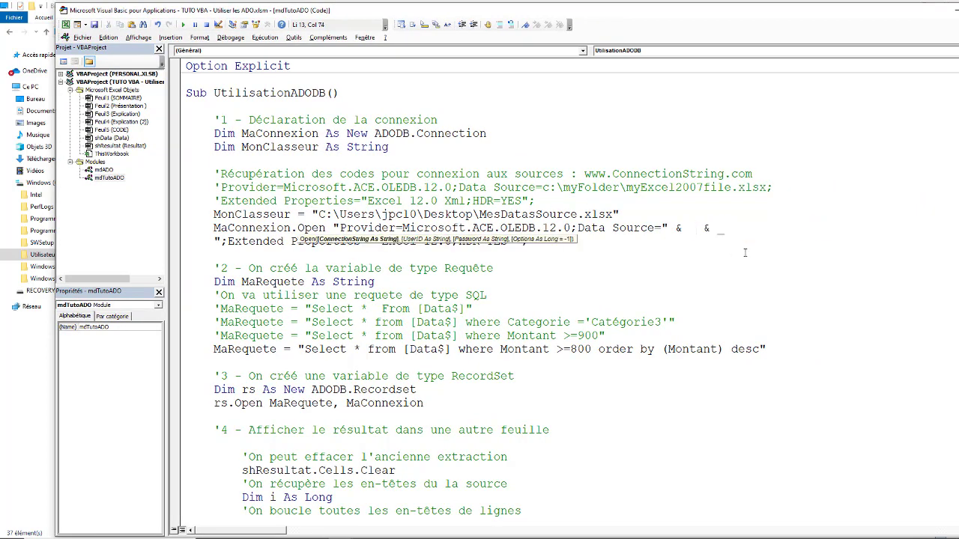
type("Mo")
type("nclasseur")
left_click(740, 174)
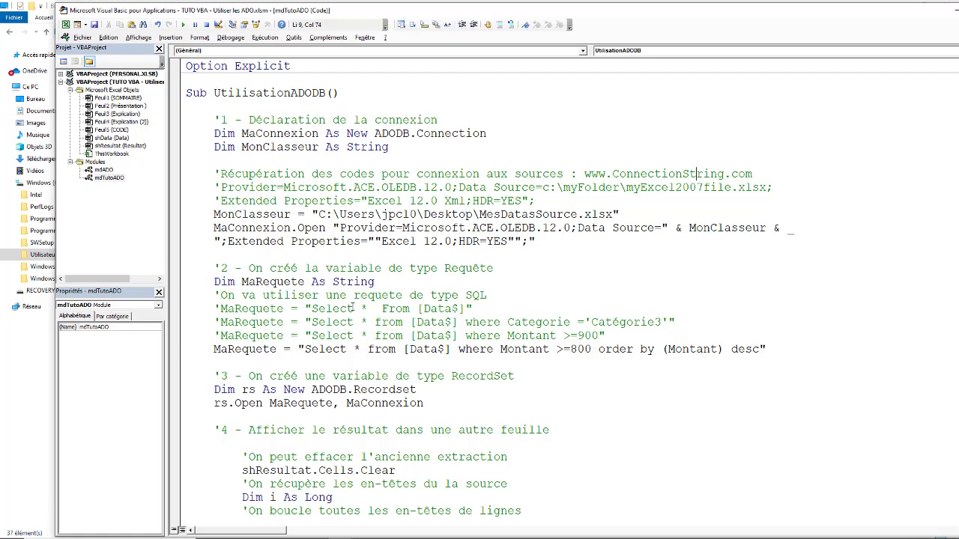
Comment out the >=800 query and reactivate Select * From [Data$]
left_click(212, 349)
type("'")
left_click(216, 309)
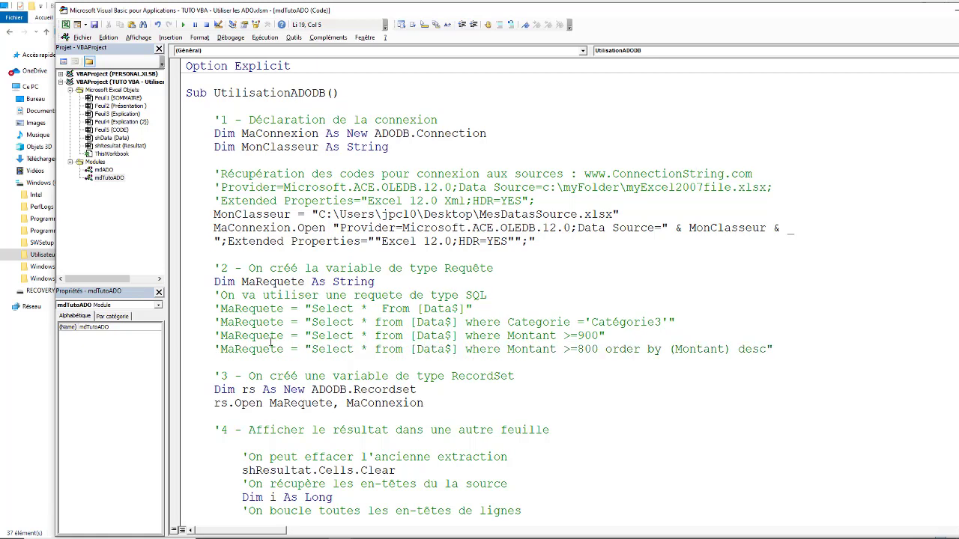
key("BackSpace")
key("BackSpace")
key("BackSpace")
key("Tab")
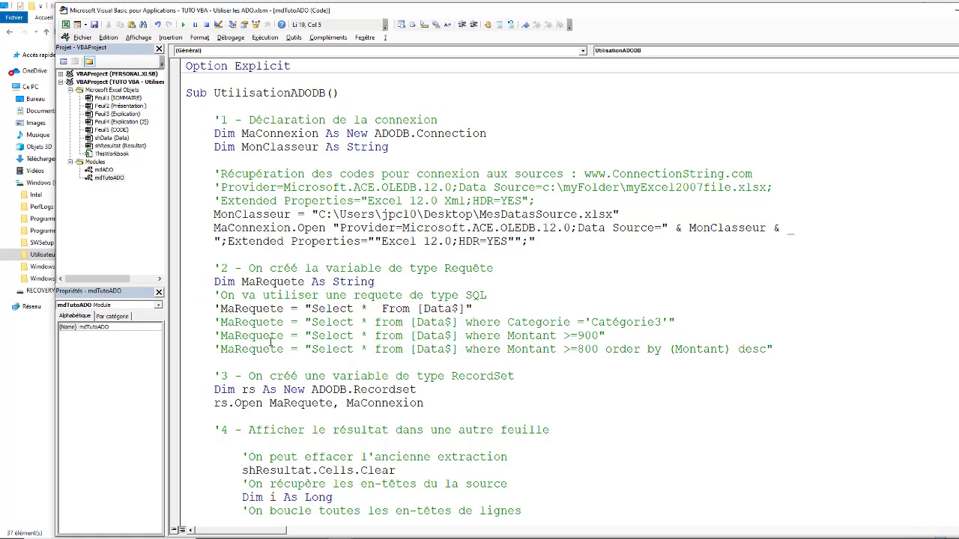
key("Delete")
key("BackSpace")
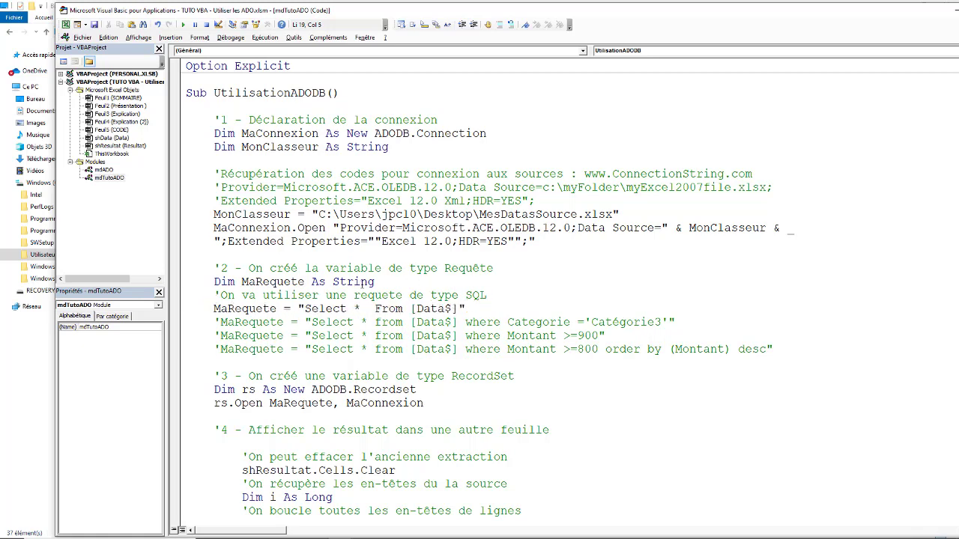
left_click(353, 268)
left_click_drag(400, 11, 731, 36)
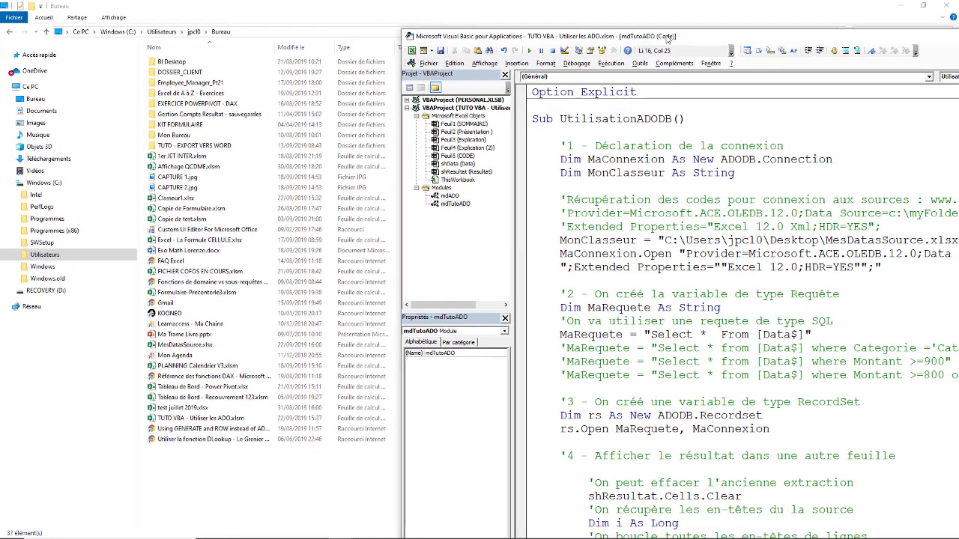
Run the RESULTAT EXTRACTION macro and review the 38 records REF001–REF038 on Resultat
left_click(948, 6)
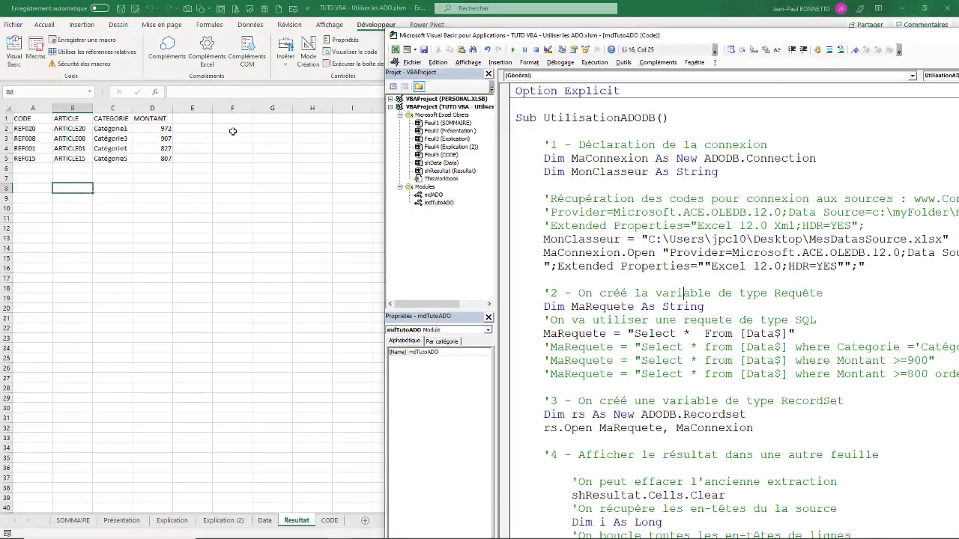
left_click(196, 209)
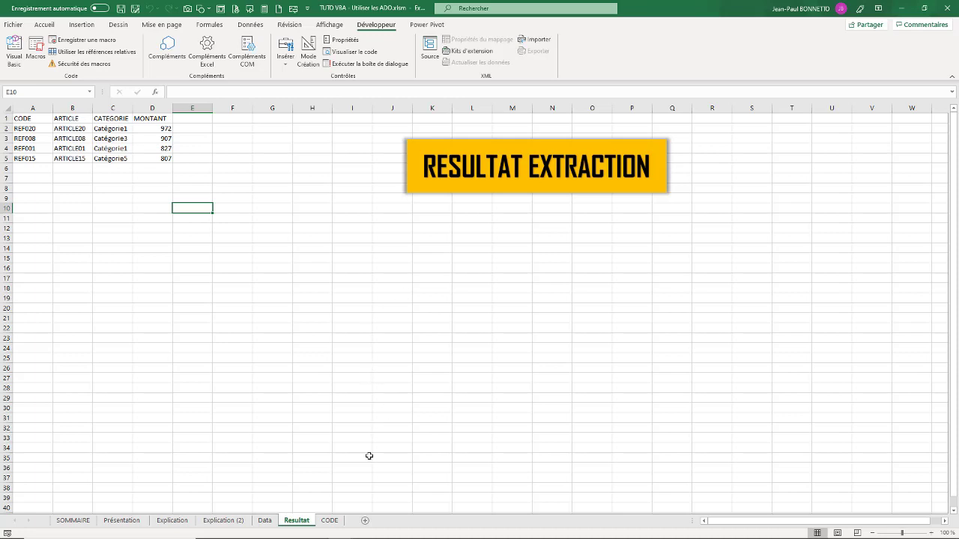
left_click(524, 170)
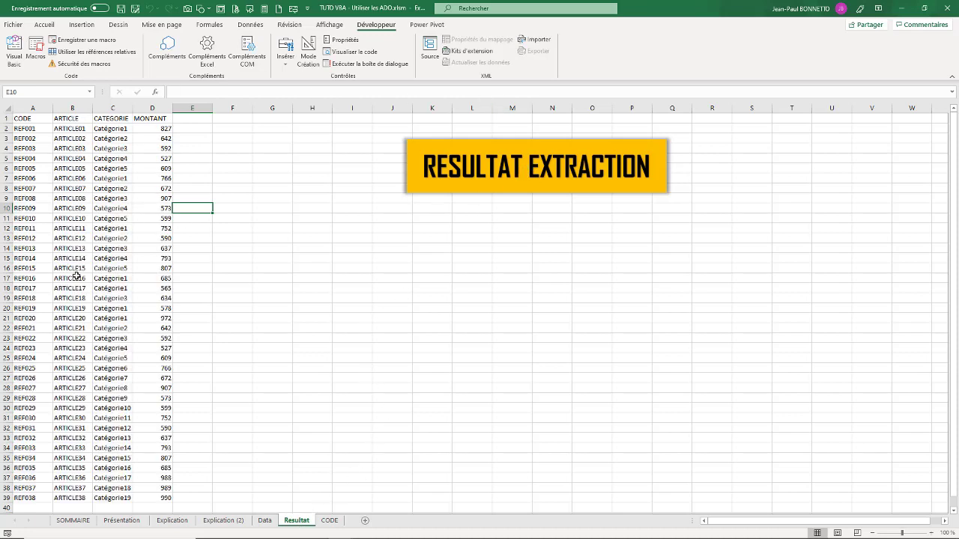
scroll(80, 327, "down", 5)
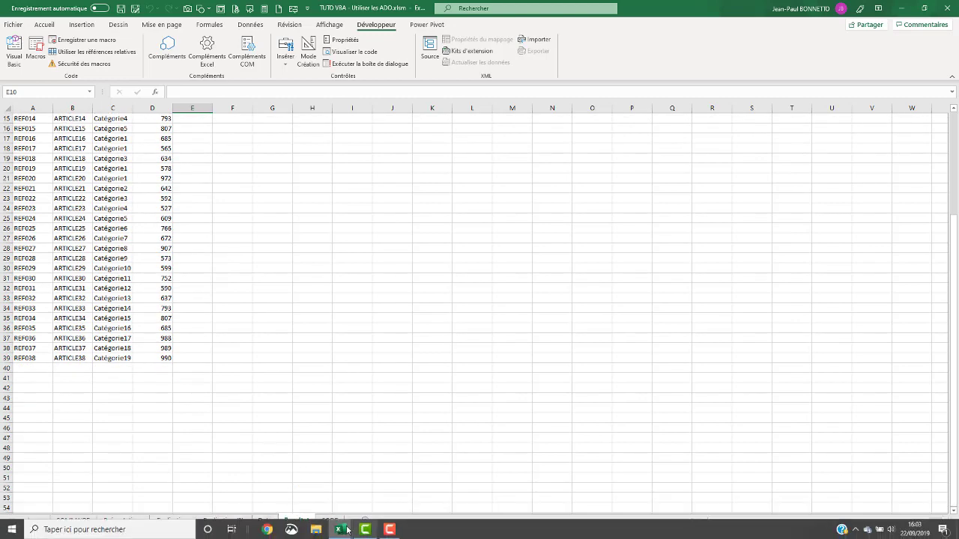
mouse_move(345, 530)
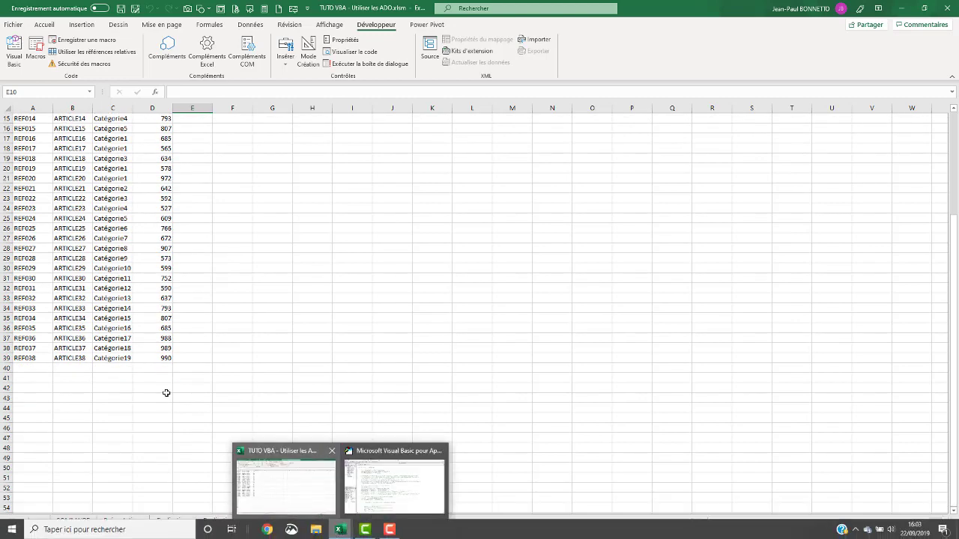
scroll(86, 172, "up", 5)
left_click(84, 179)
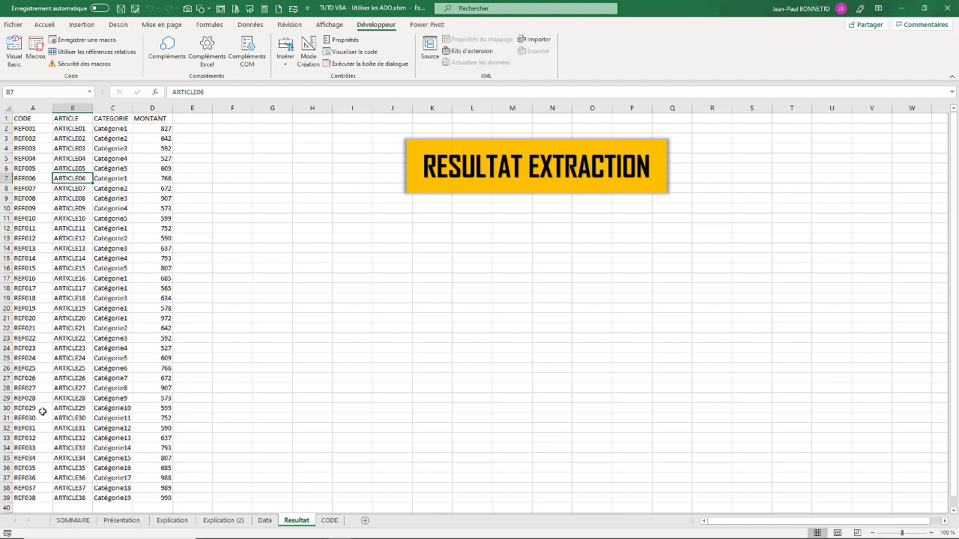
mouse_move(258, 533)
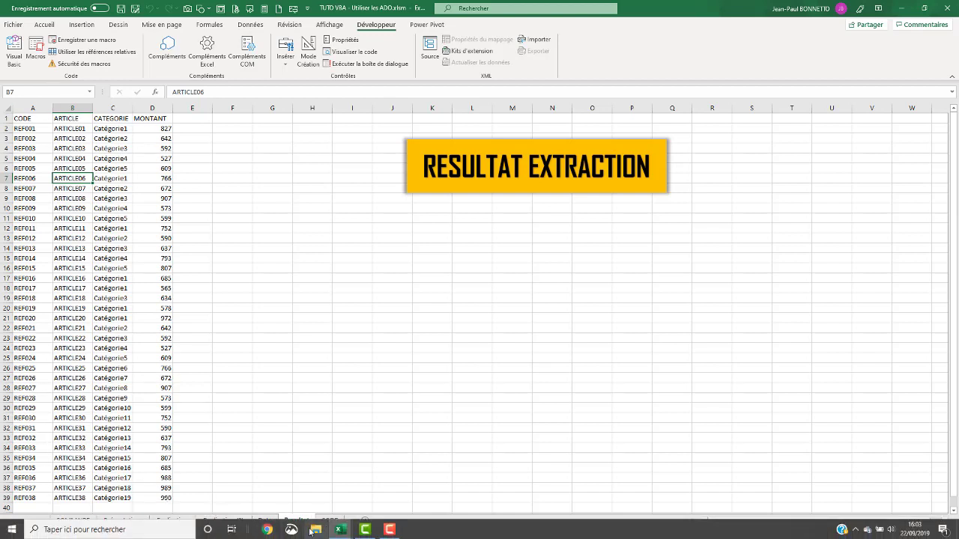
Open MesDatasSource.xlsx from the Desktop folder
left_click(319, 531)
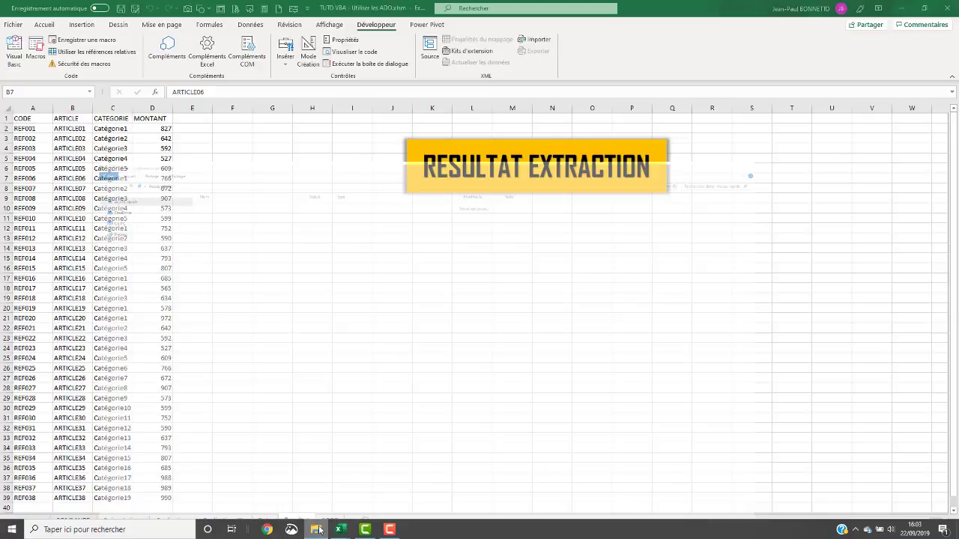
left_click(315, 531)
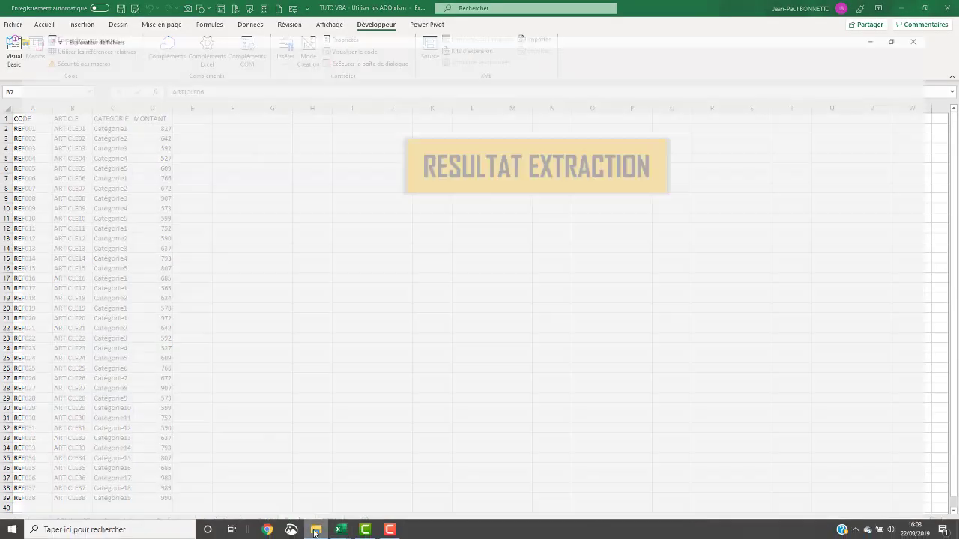
left_click(35, 98)
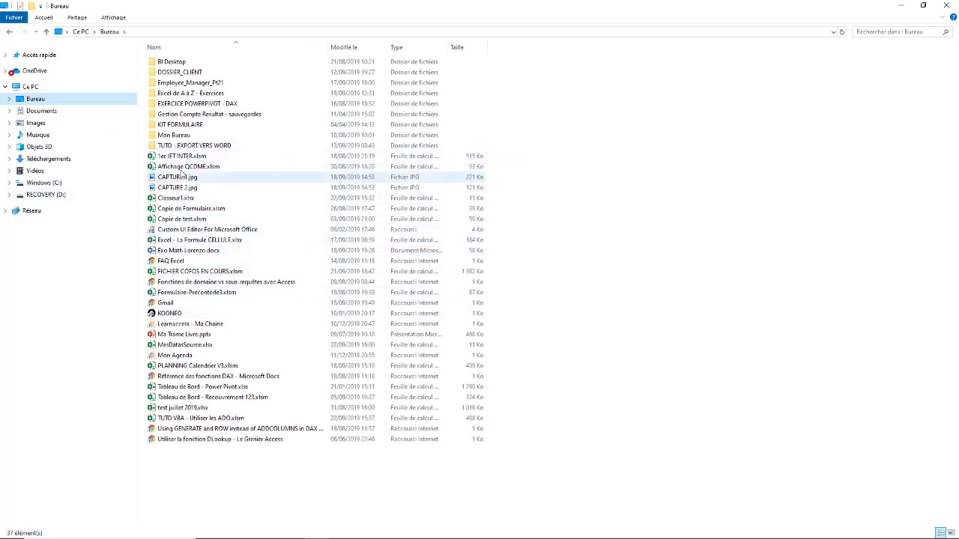
left_click(180, 347)
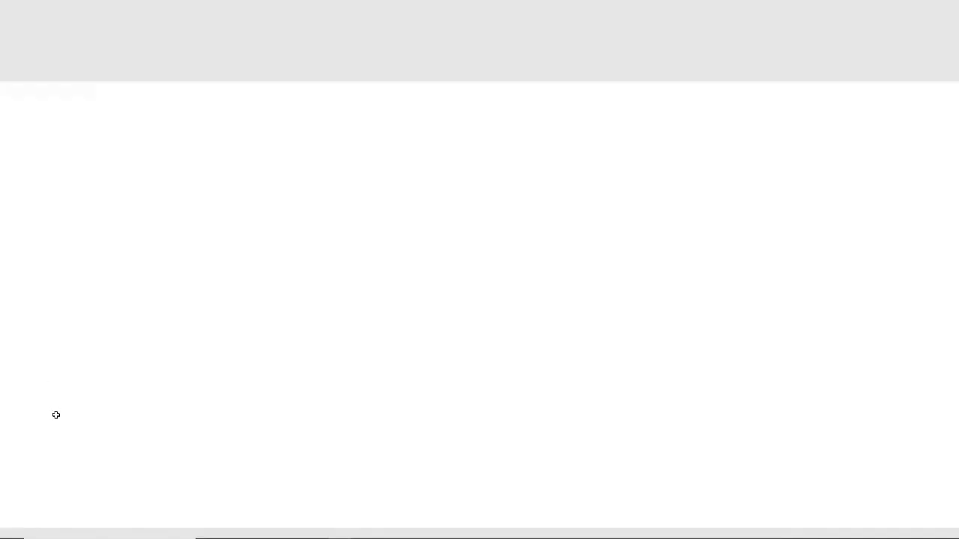
Fill the last record down to extend the data to REF198, then save and close the workbook
scroll(56, 352, "down", 5)
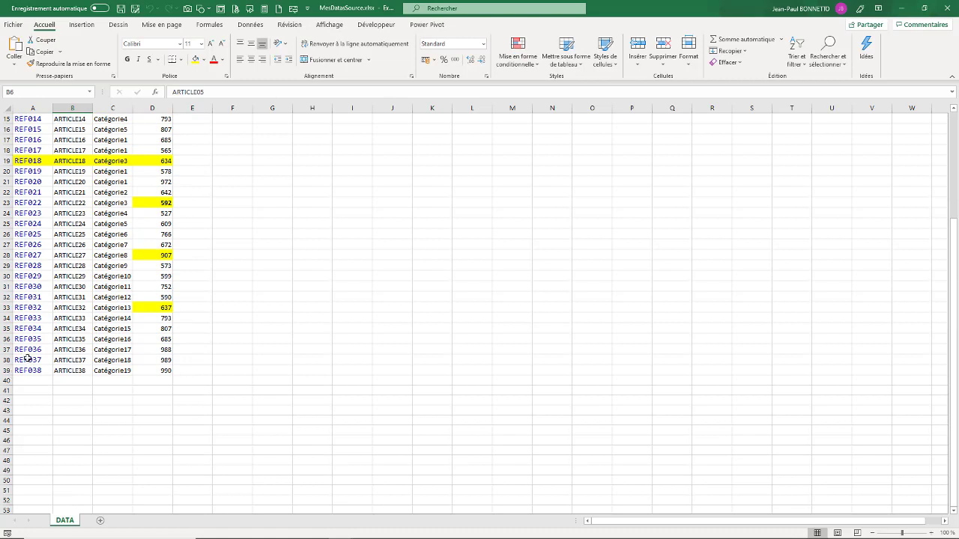
mouse_move(26, 370)
left_mouse_down()
mouse_move(167, 372)
mouse_move(173, 506)
left_mouse_up()
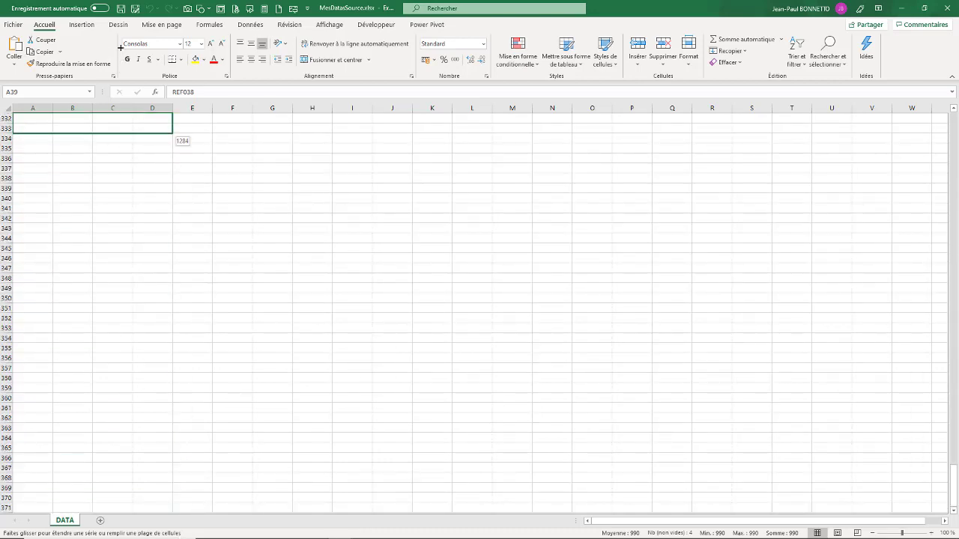
mouse_move(174, 506)
left_mouse_down()
mouse_move(173, 136)
mouse_move(149, 536)
mouse_move(150, 342)
mouse_move(154, 511)
mouse_move(154, 493)
left_mouse_up()
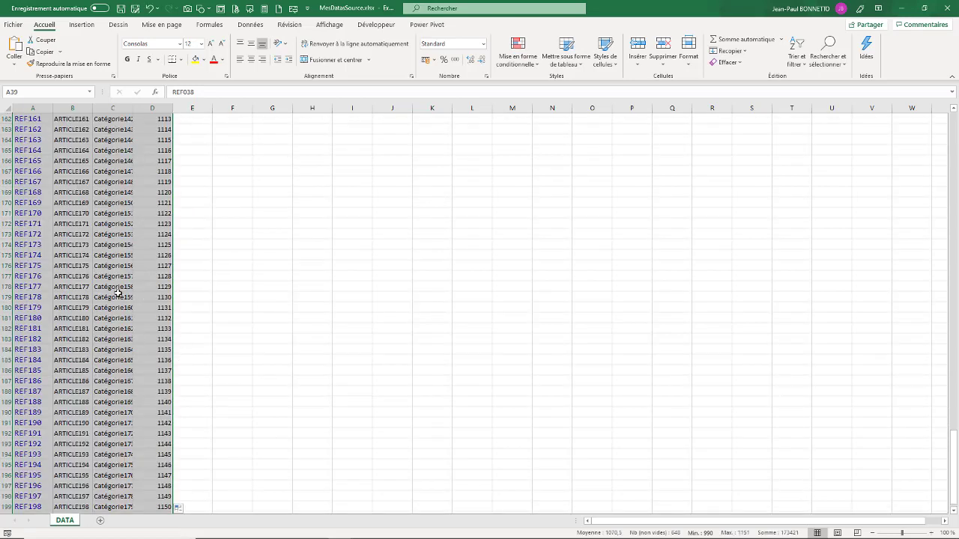
left_click(255, 247)
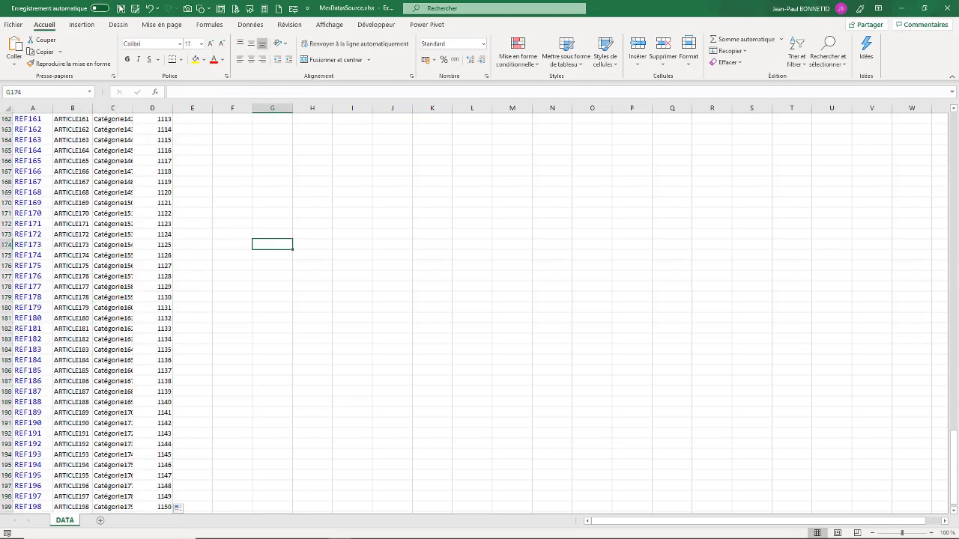
left_click(948, 11)
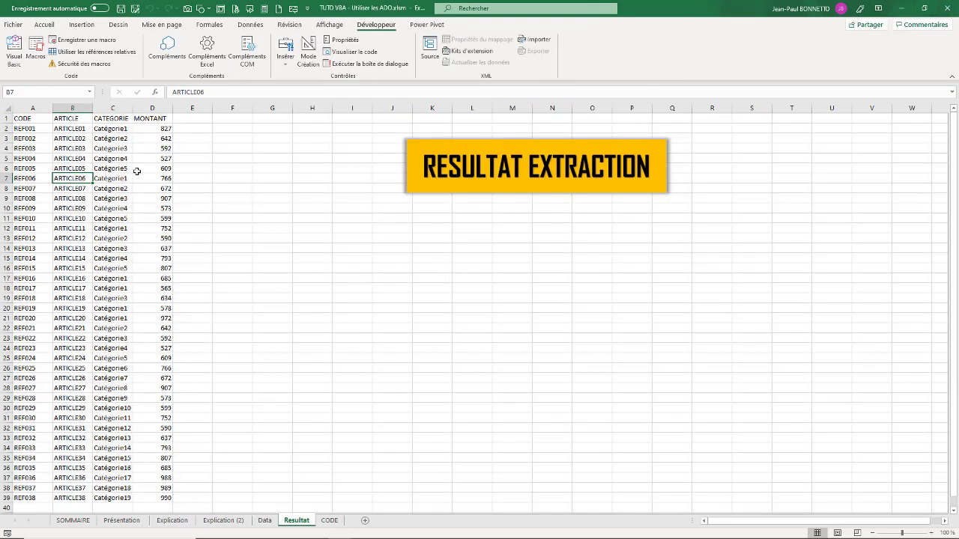
Erase the previous extraction results from the Resultat sheet
left_click_drag(23, 120, 215, 536)
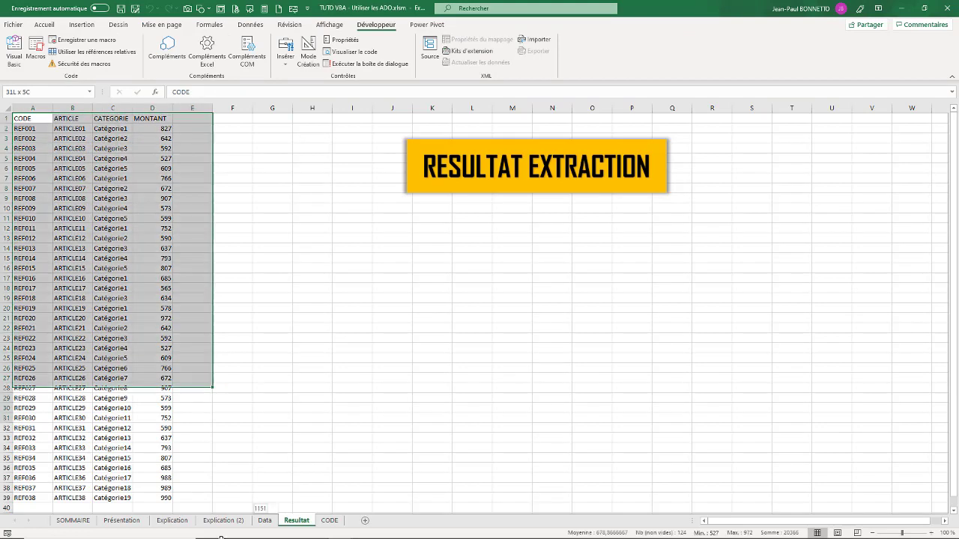
key("Delete")
scroll(190, 510, "up", 1)
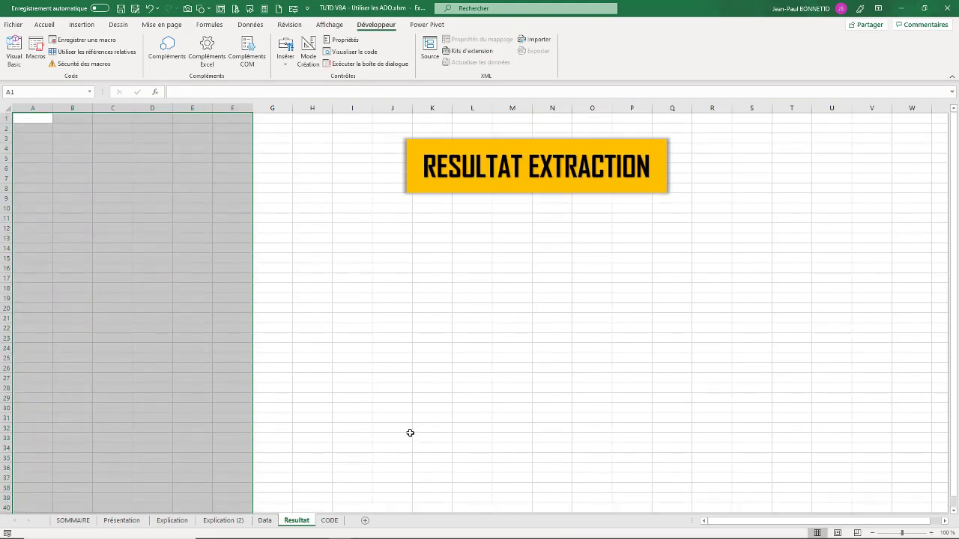
left_click(392, 428)
Rerun the extraction and confirm it ends at REF199 with amount 1151
left_click(532, 179)
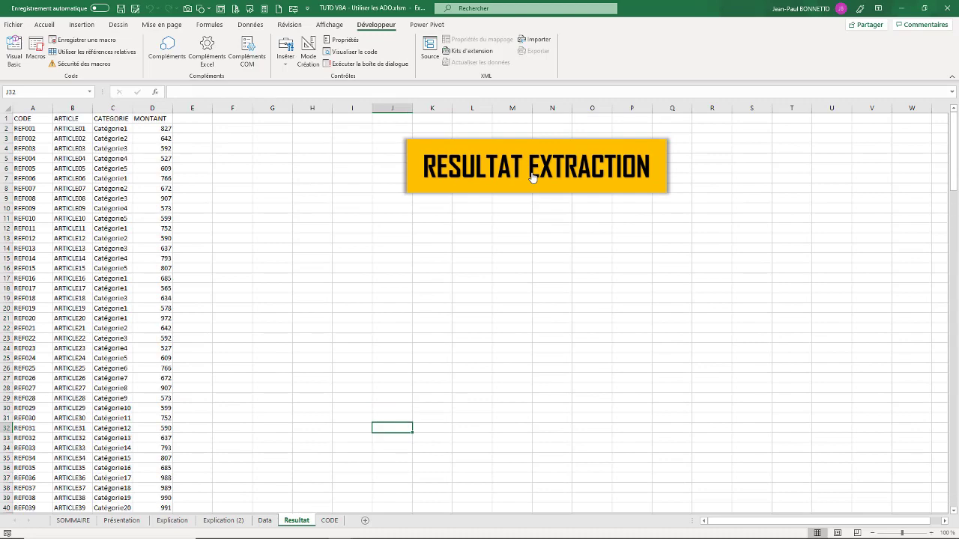
scroll(47, 132, "down", 15)
scroll(47, 131, "down", 17)
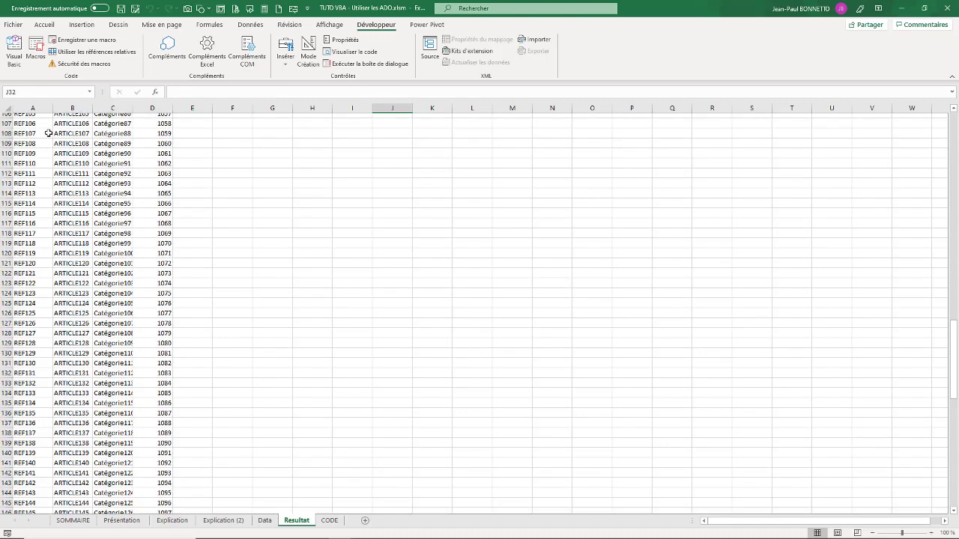
scroll(47, 132, "down", 17)
scroll(47, 133, "down", 15)
scroll(48, 133, "up", 9)
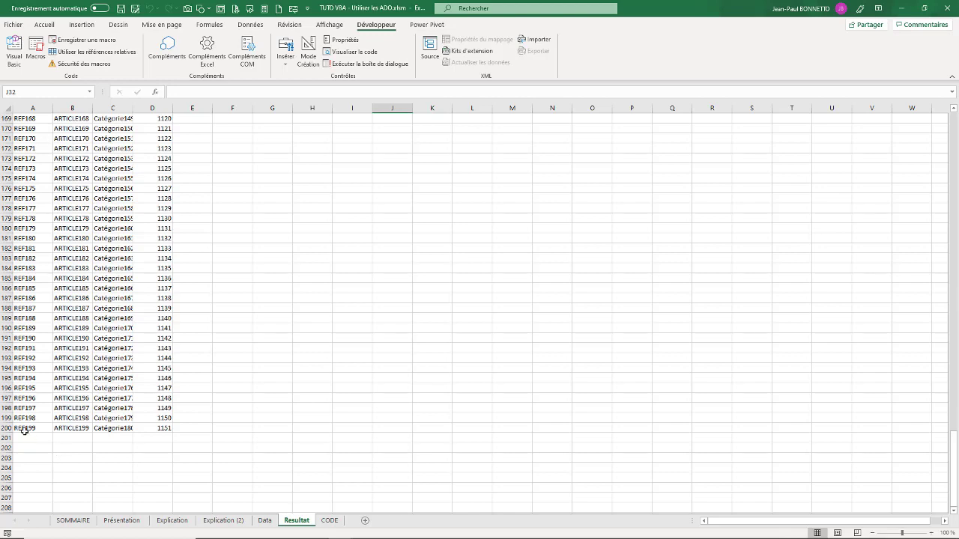
left_click_drag(24, 428, 161, 427)
scroll(161, 360, "up", 20)
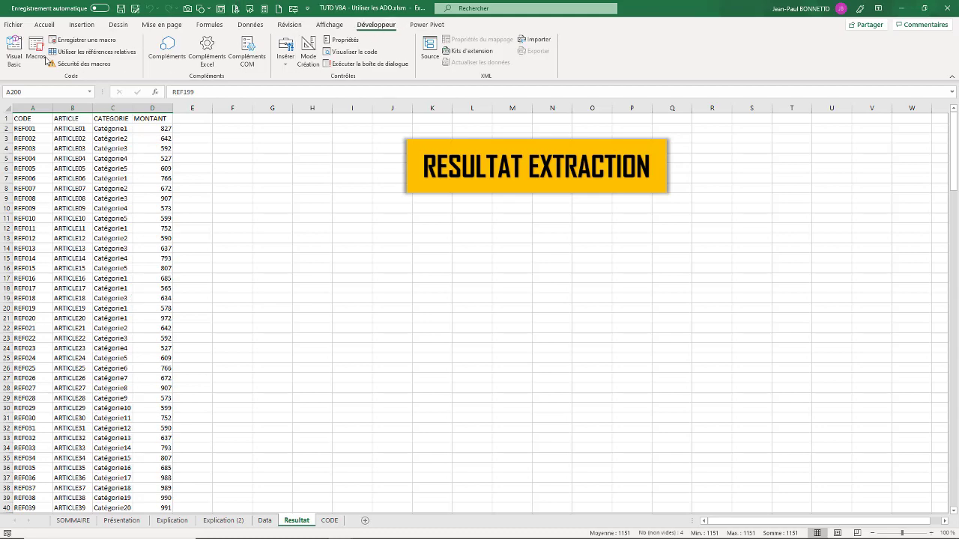
Comment out the Select * From [Data$] query in the macro code
left_click(14, 54)
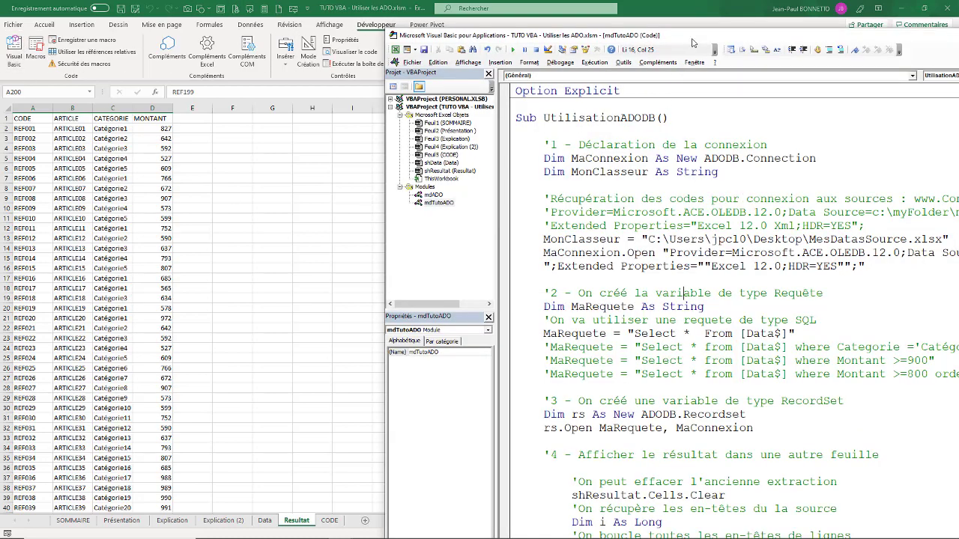
left_click_drag(689, 35, 539, 10)
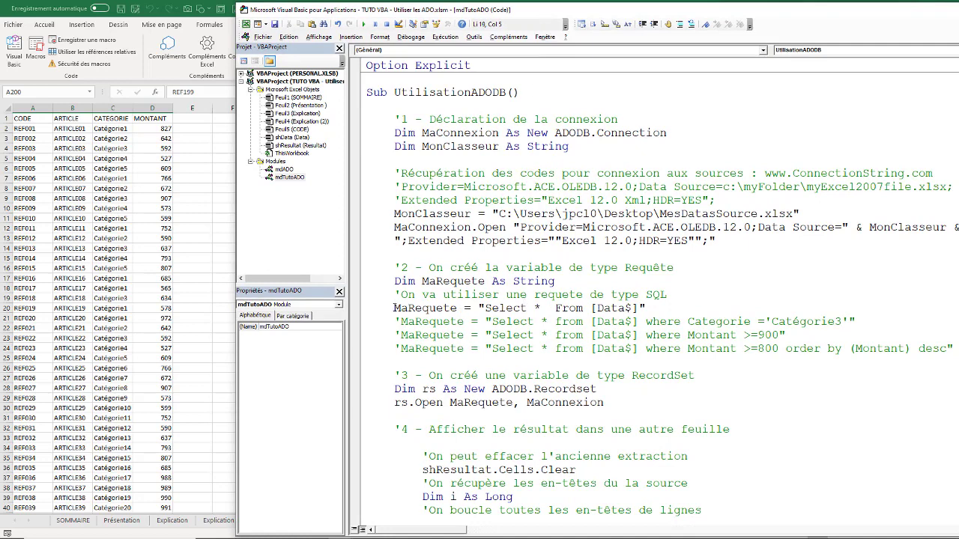
type("'")
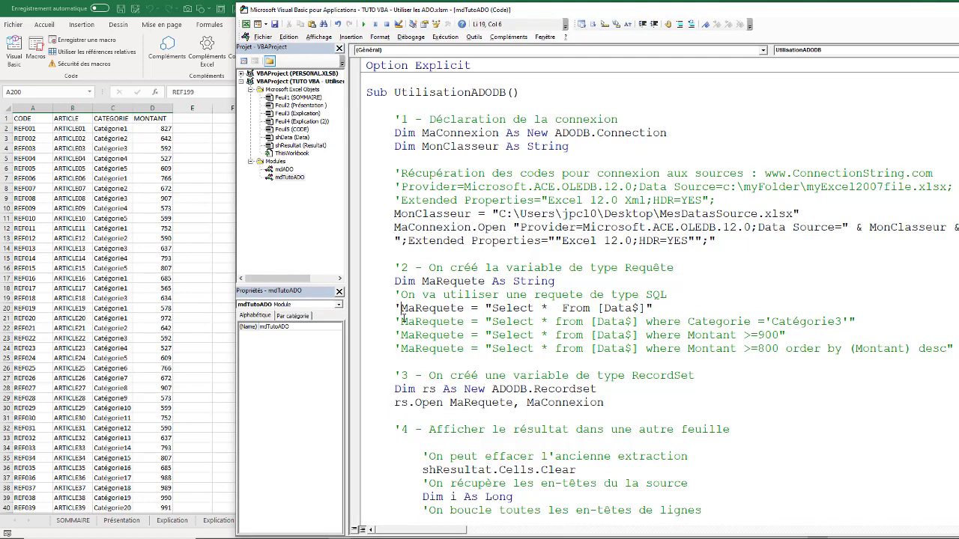
Uncomment the Montant >=900 query, leaving the Catégorie3 query commented out
left_click(402, 321)
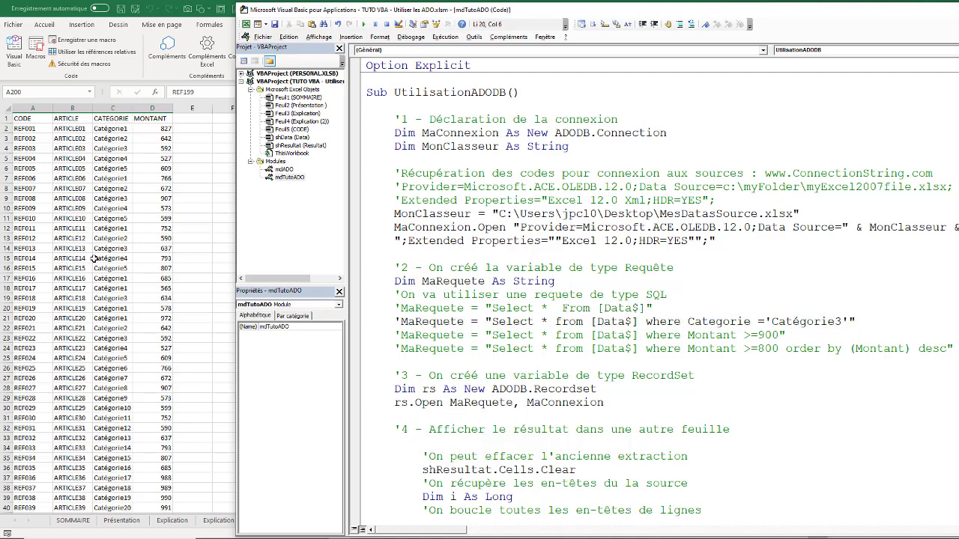
scroll(97, 341, "down", 3)
scroll(99, 343, "down", 9)
scroll(98, 343, "up", 5)
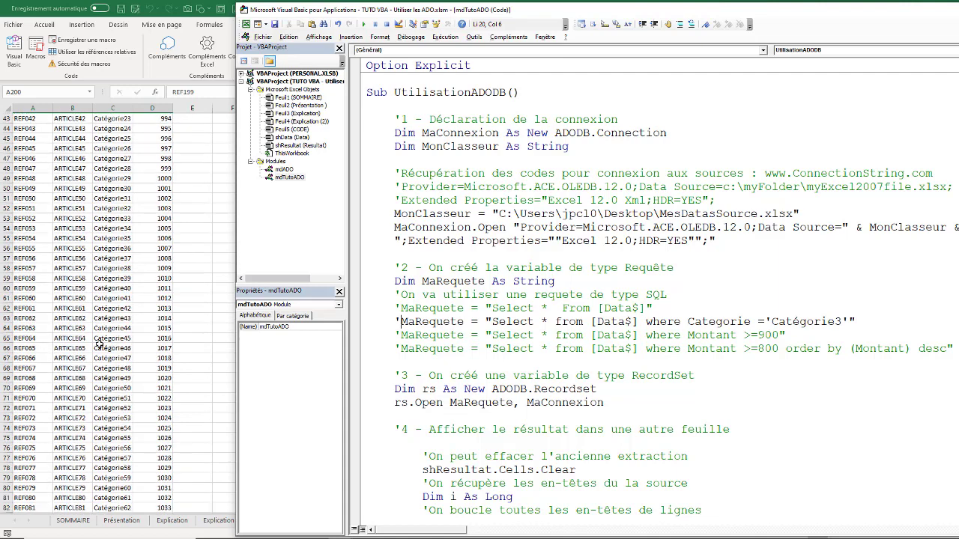
scroll(98, 343, "up", 3)
scroll(98, 343, "up", 4)
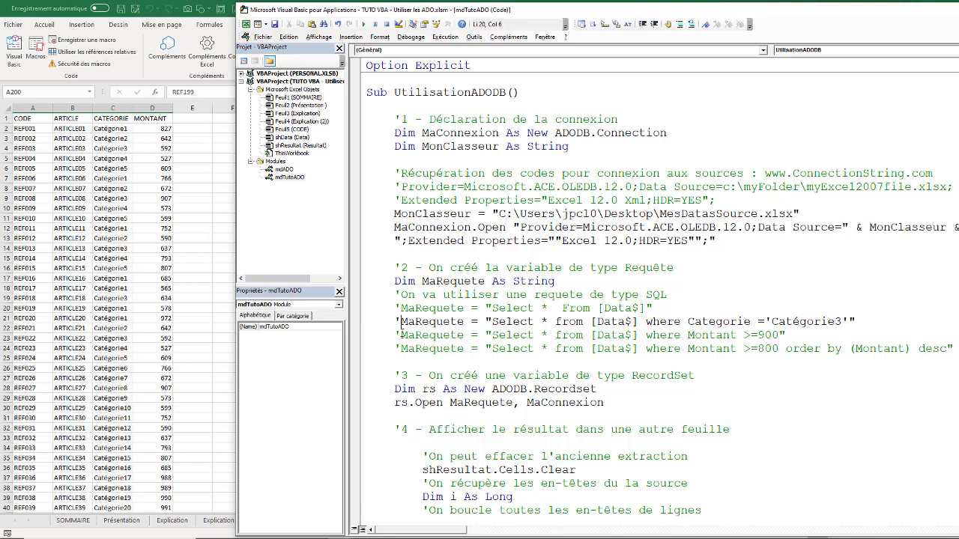
key("Down")
key("BackSpace")
type("'")
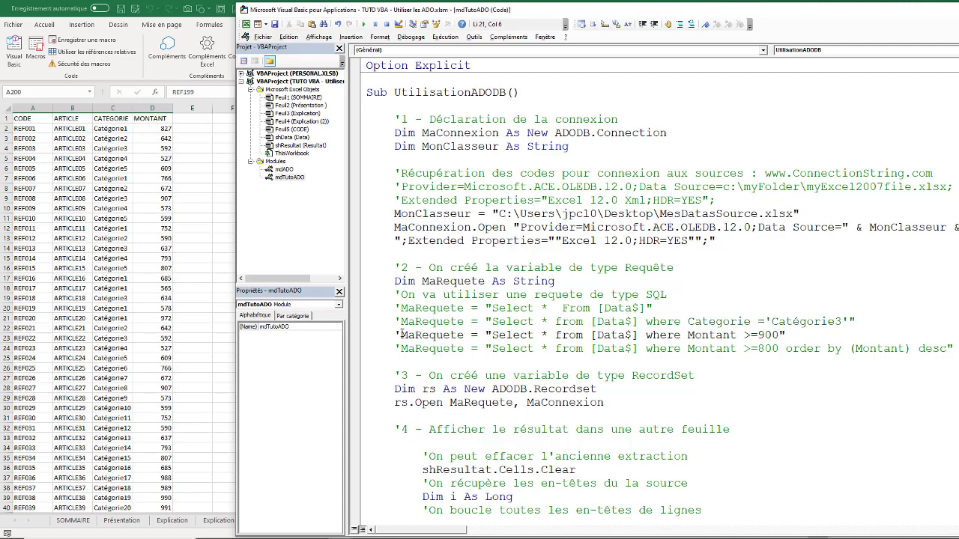
key("BackSpace")
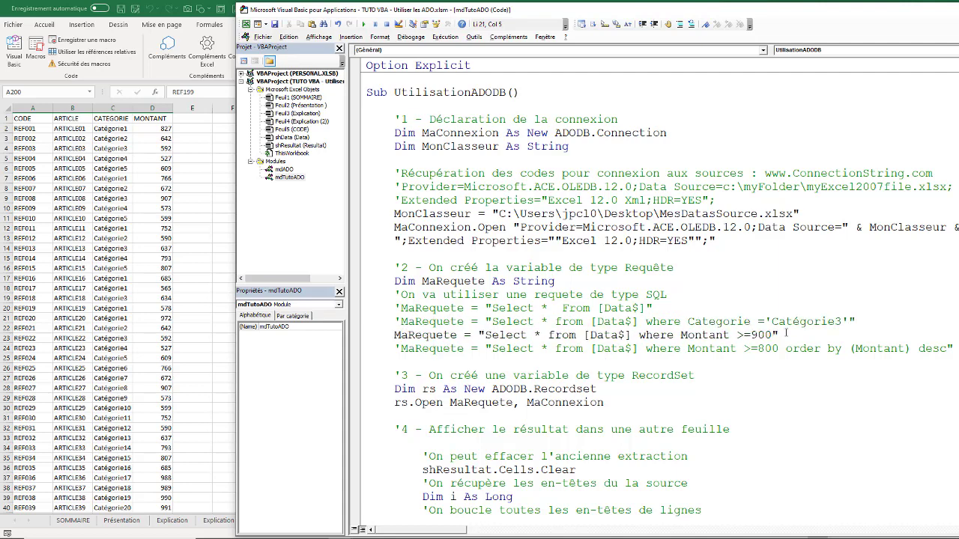
Lower the filter to Montant >=600, run the macro, and scroll through the results
left_click_drag(775, 335, 750, 339)
type("600")
left_click(444, 308)
left_click(364, 24)
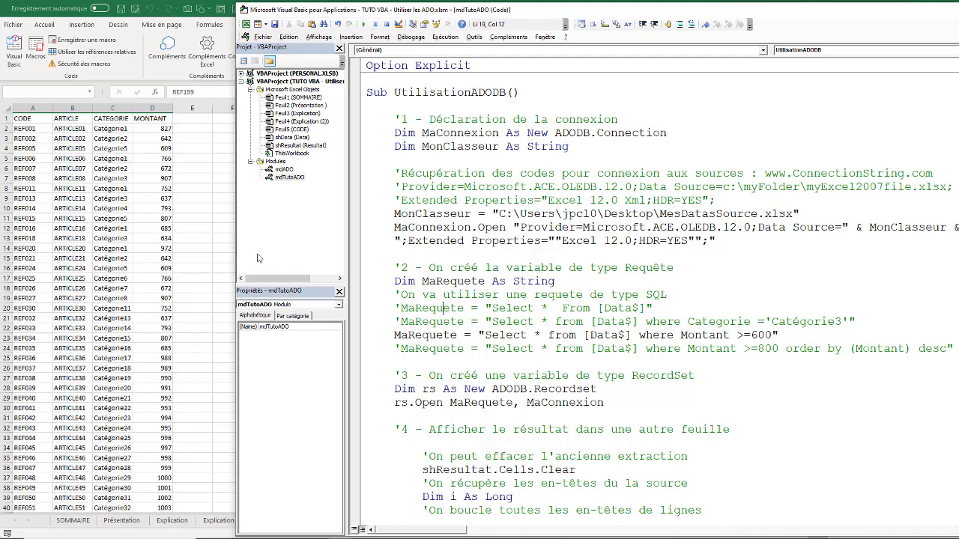
scroll(153, 167, "down", 18)
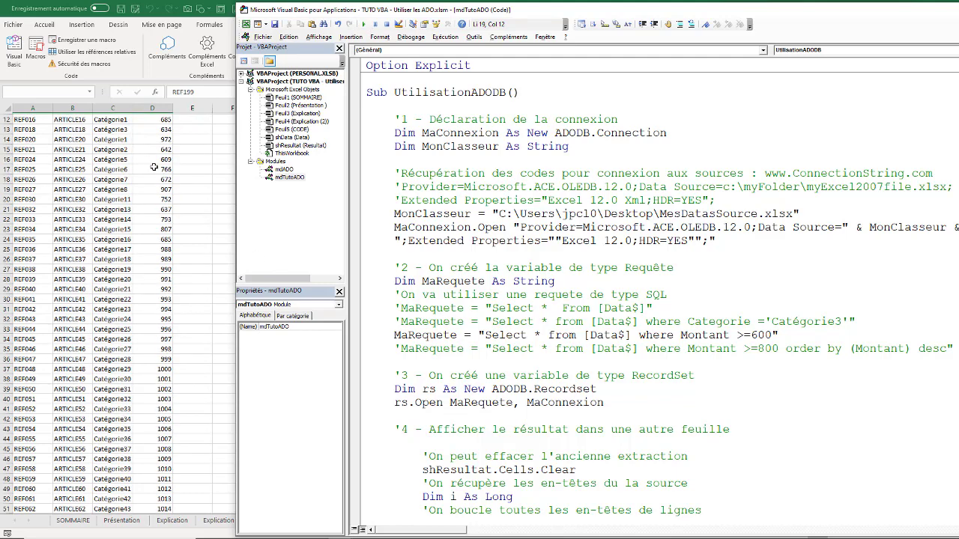
scroll(154, 167, "down", 10)
scroll(153, 167, "down", 10)
scroll(154, 167, "down", 9)
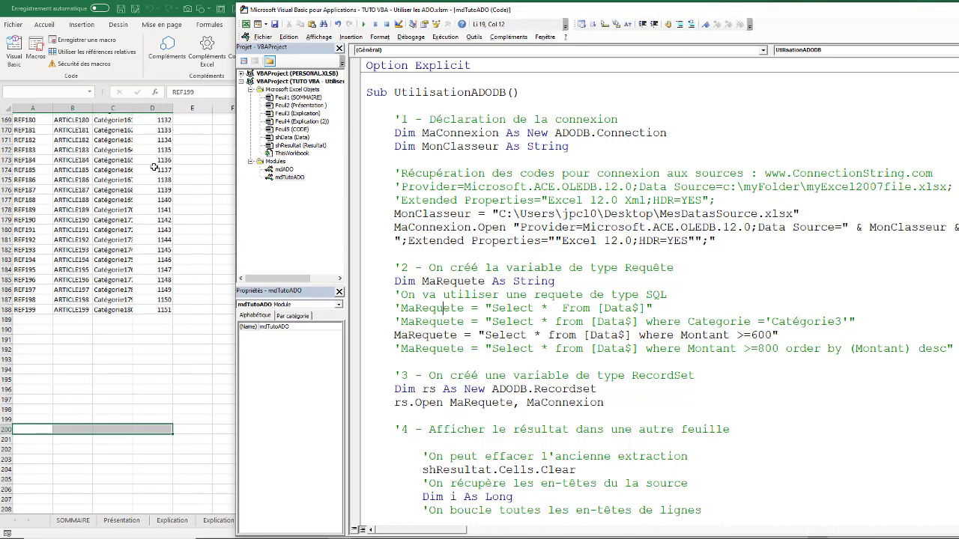
scroll(153, 167, "down", 9)
scroll(154, 166, "up", 20)
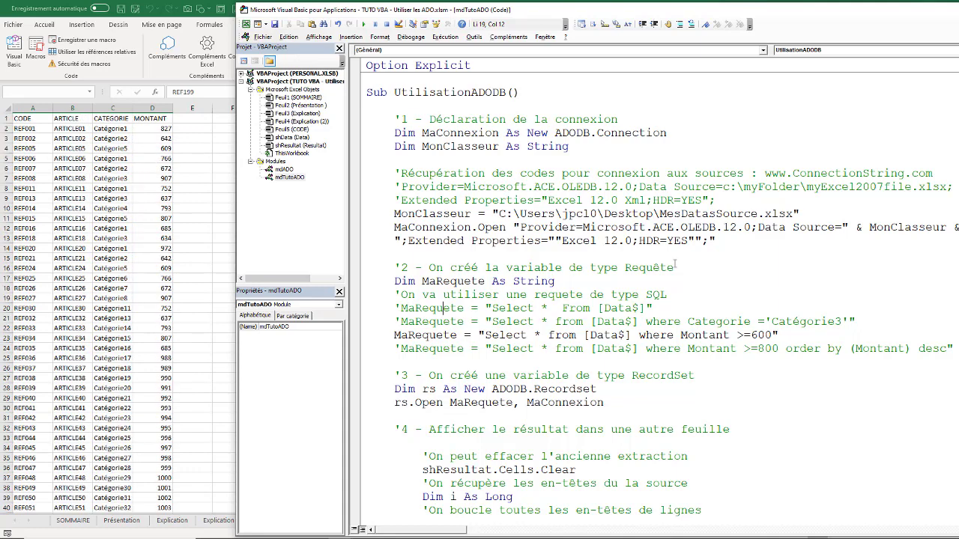
Raise the filter to Montant >=1000, rerun, and check results start at REF048
left_click_drag(773, 335, 751, 335)
type("1000")
left_click(609, 268)
left_click(363, 24)
scroll(146, 130, "down", 2)
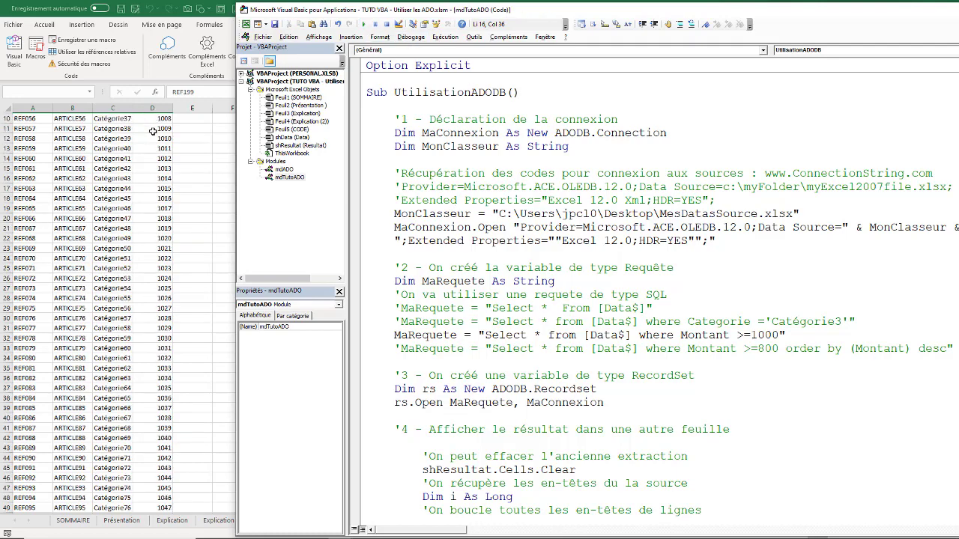
scroll(149, 130, "down", 12)
scroll(150, 132, "down", 14)
scroll(152, 131, "down", 14)
scroll(152, 132, "down", 10)
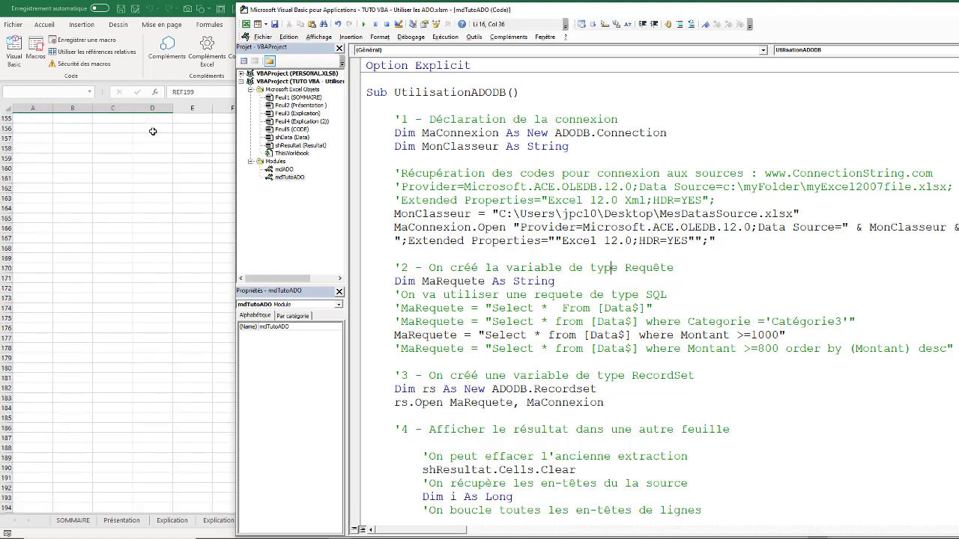
scroll(152, 132, "up", 20)
scroll(152, 132, "up", 20)
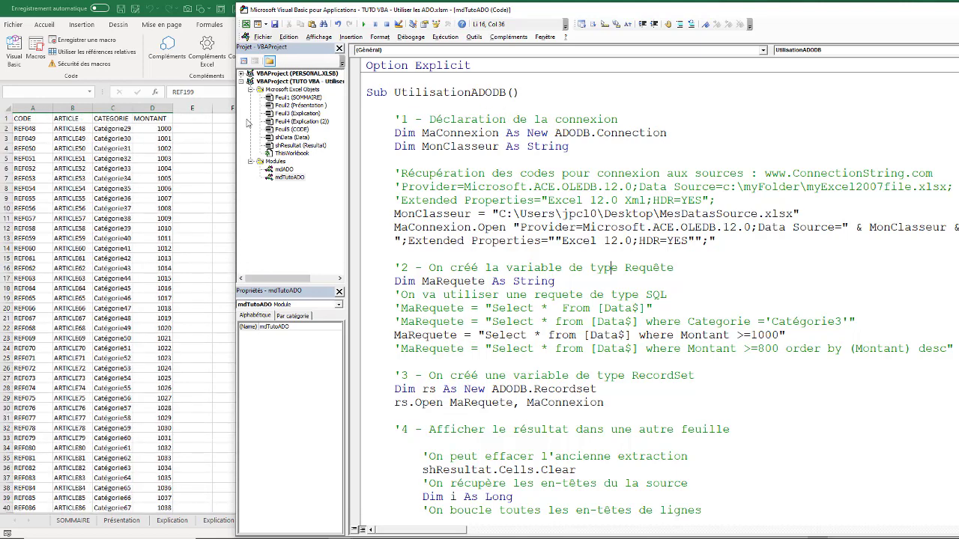
left_click_drag(584, 10, 524, 19)
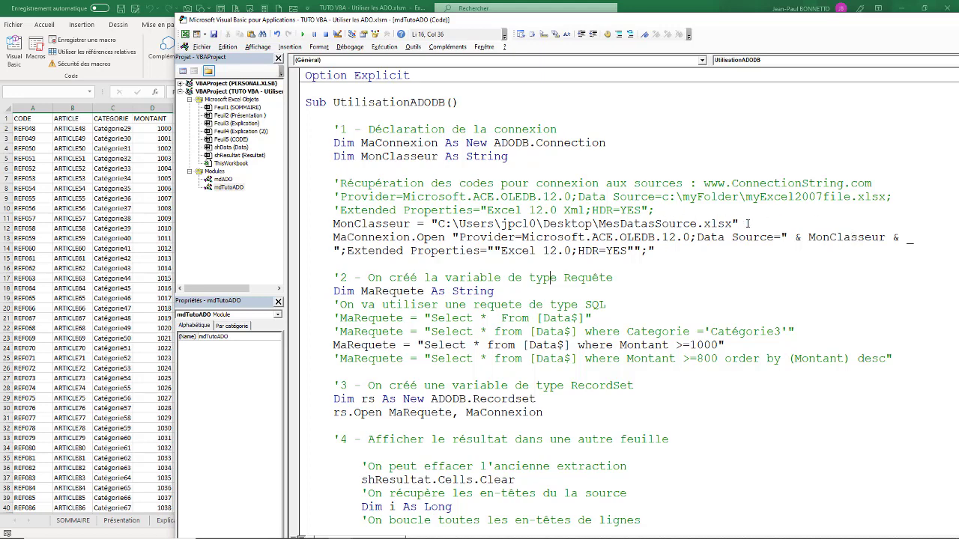
Highlight the MonClasseur path line, then step through the result rows in the workbook
left_click_drag(747, 223, 331, 225)
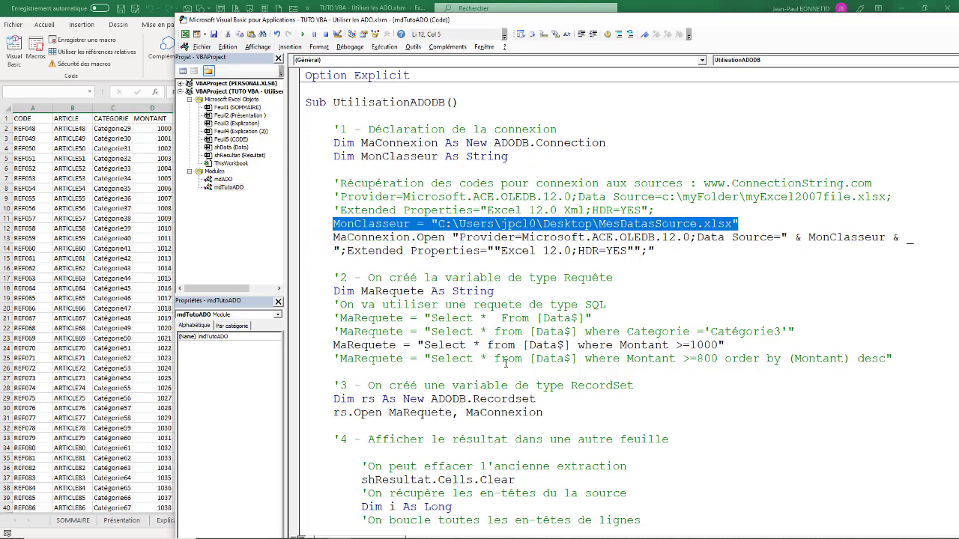
scroll(506, 363, "down", 1)
scroll(506, 363, "down", 1)
left_click(60, 160)
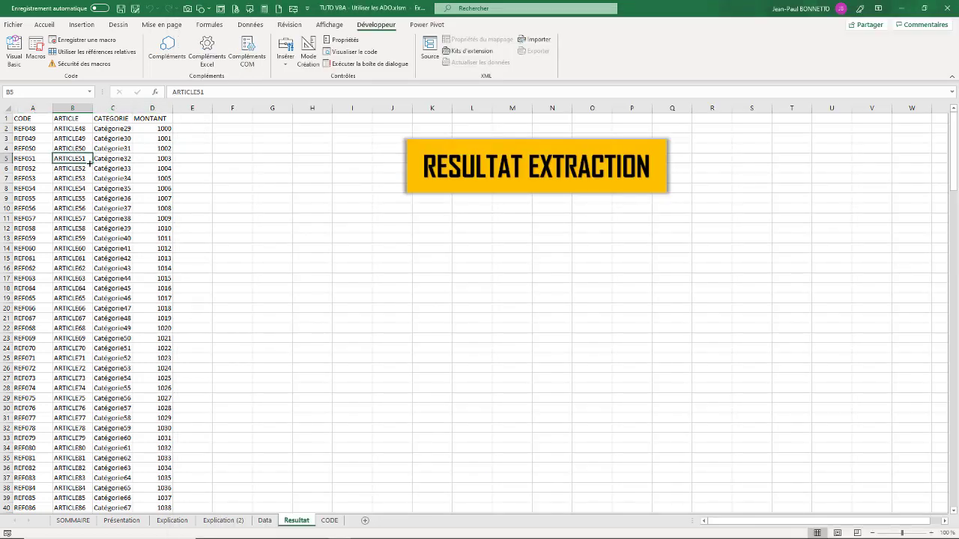
key("Down")
key("Down")
key("Down")
key("Down")
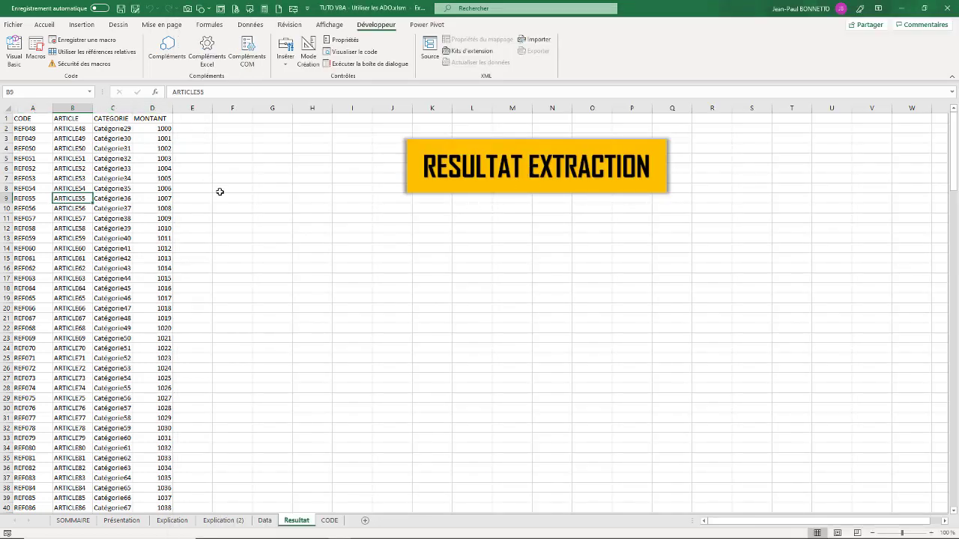
mouse_move(322, 536)
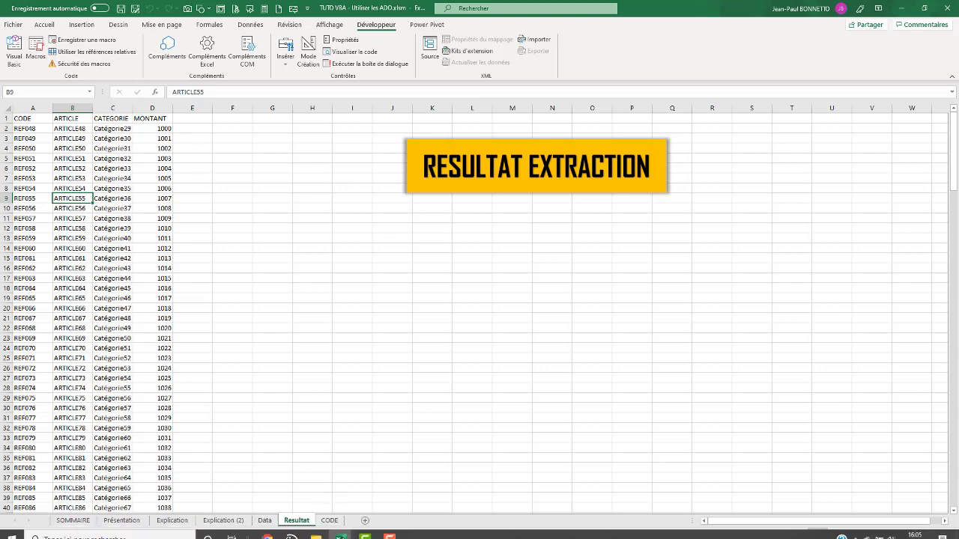
Back in the UtilisationADODB code, highlight the four MaRequete lines and scroll to Option Explicit
left_click(397, 479)
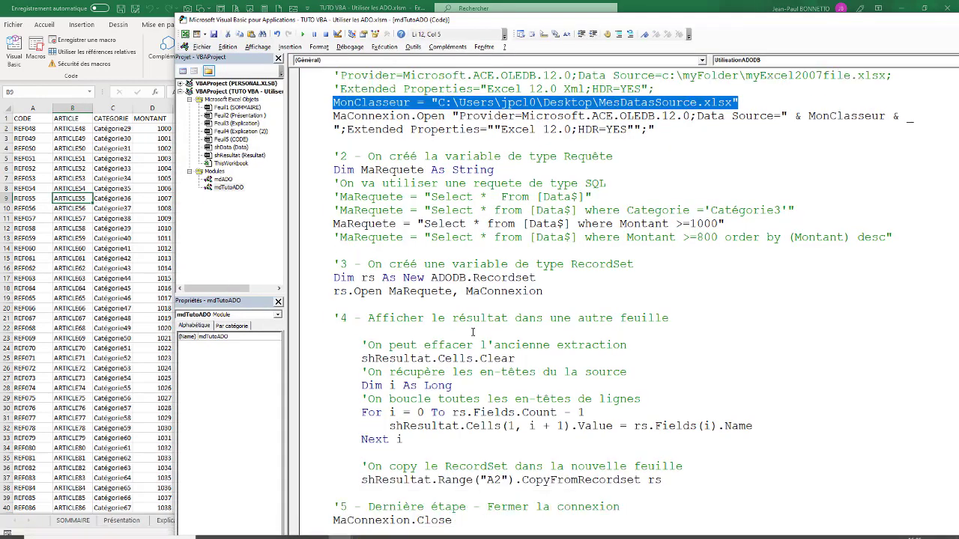
scroll(473, 332, "down", 1)
scroll(473, 332, "up", 1)
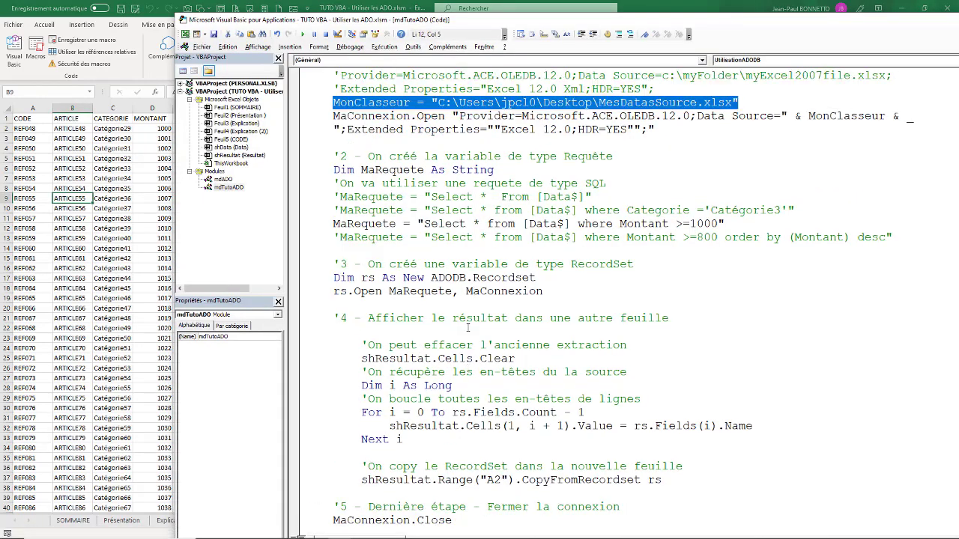
left_click(334, 237)
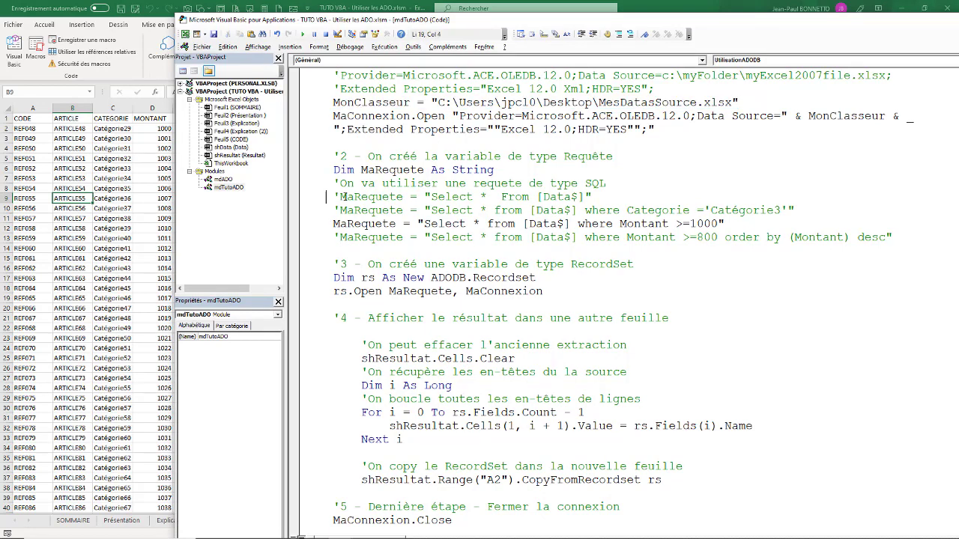
left_click_drag(326, 197, 597, 249)
left_click(483, 238)
scroll(357, 160, "up", 3)
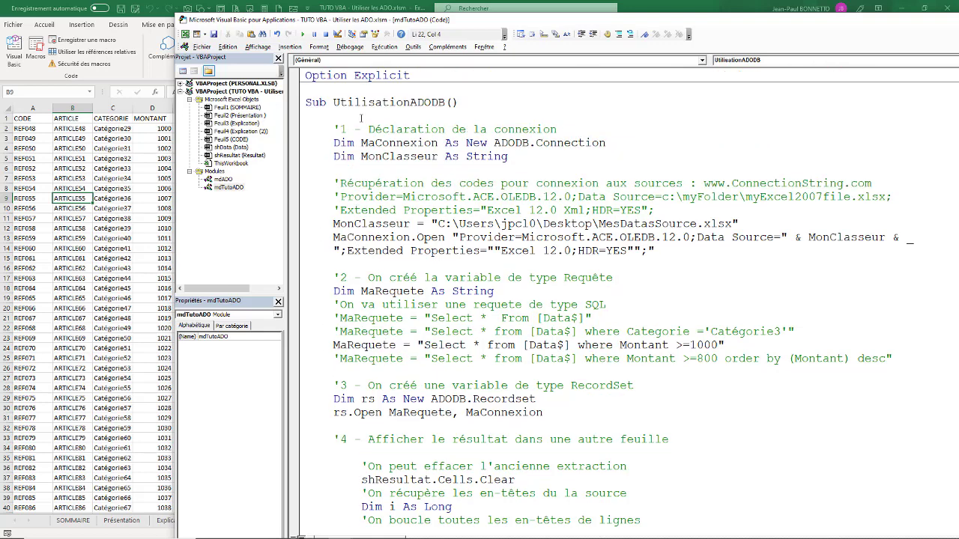
left_click_drag(447, 102, 408, 102)
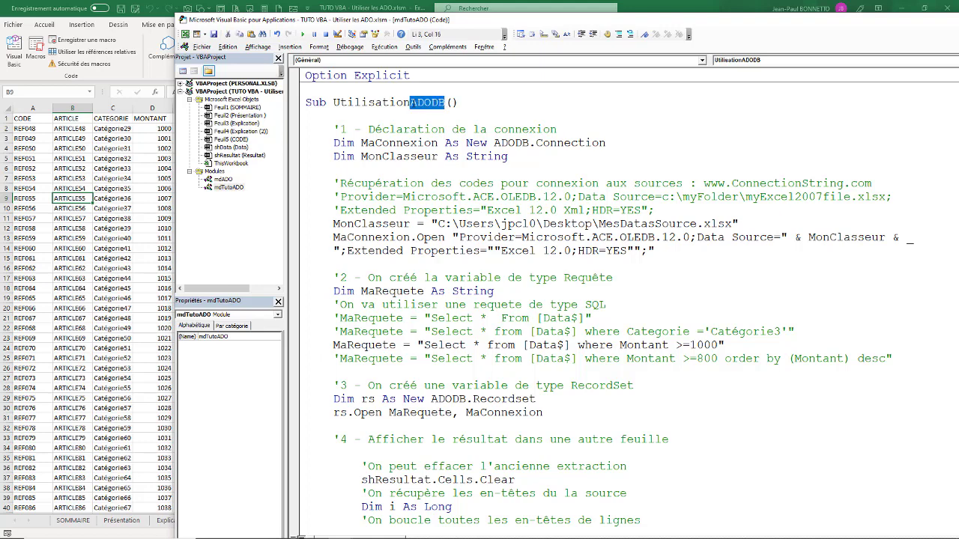
left_click(390, 183)
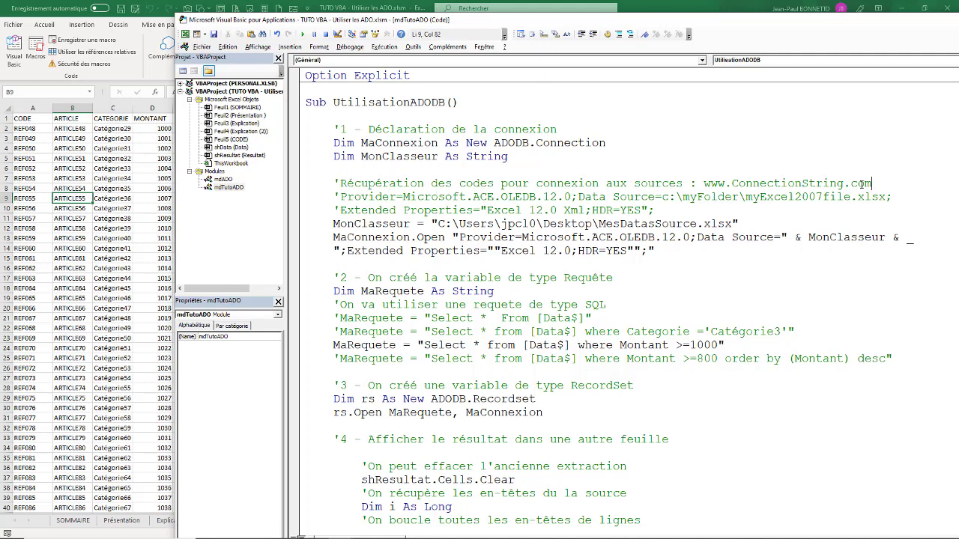
left_click_drag(871, 183, 702, 183)
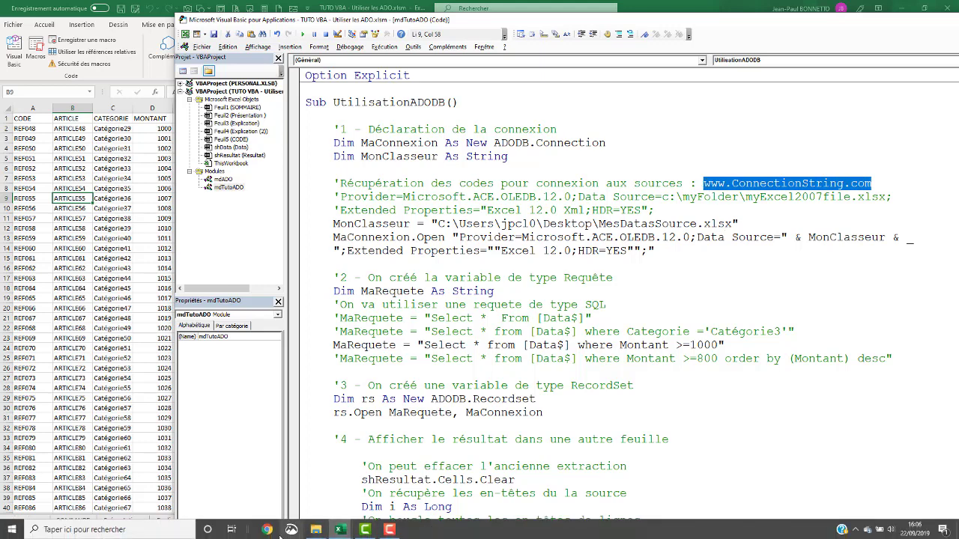
left_click(266, 534)
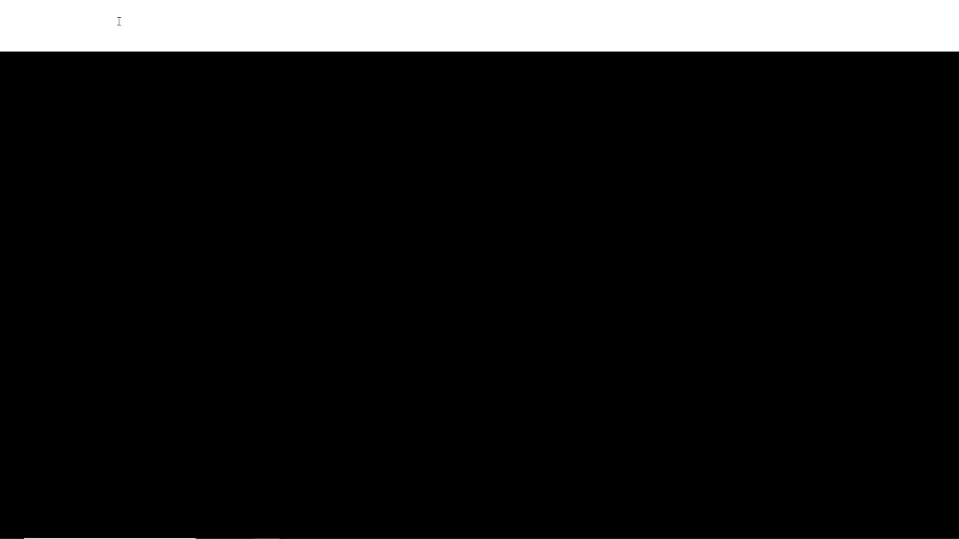
type("www.ConnectionString.com")
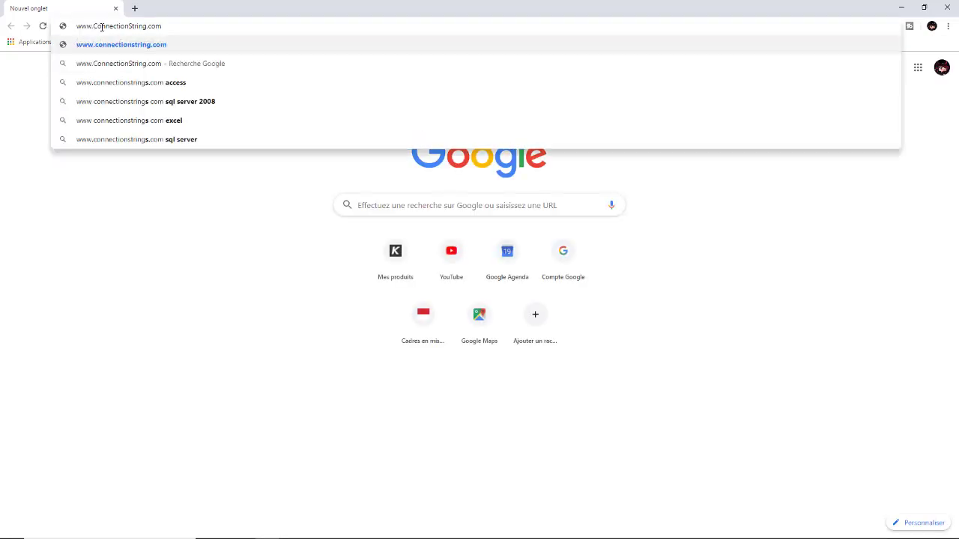
key("Return")
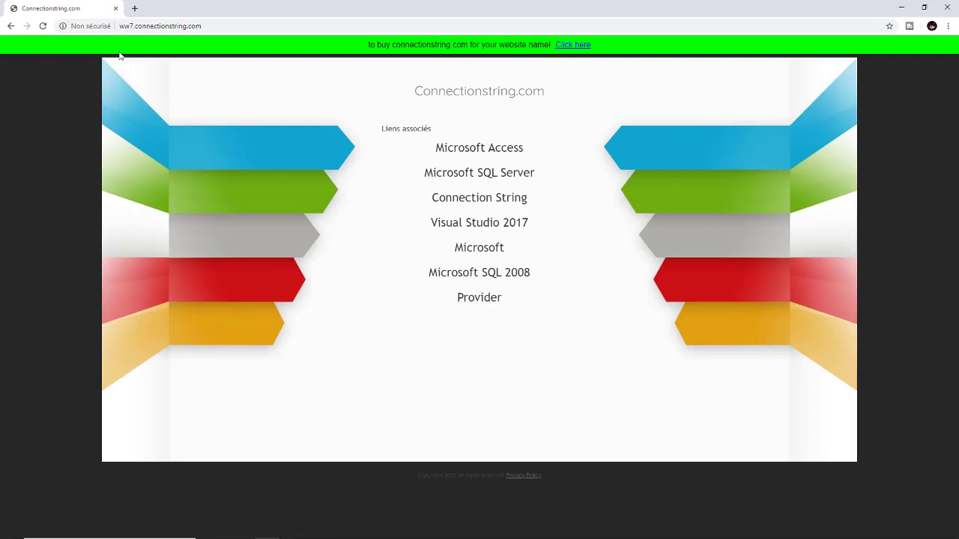
left_click(129, 25)
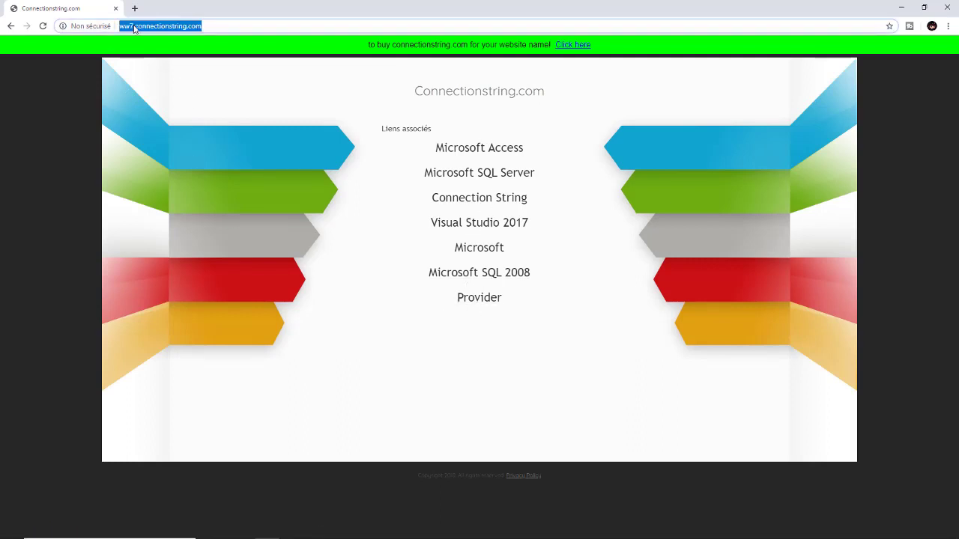
left_click(136, 26)
key("BackSpace")
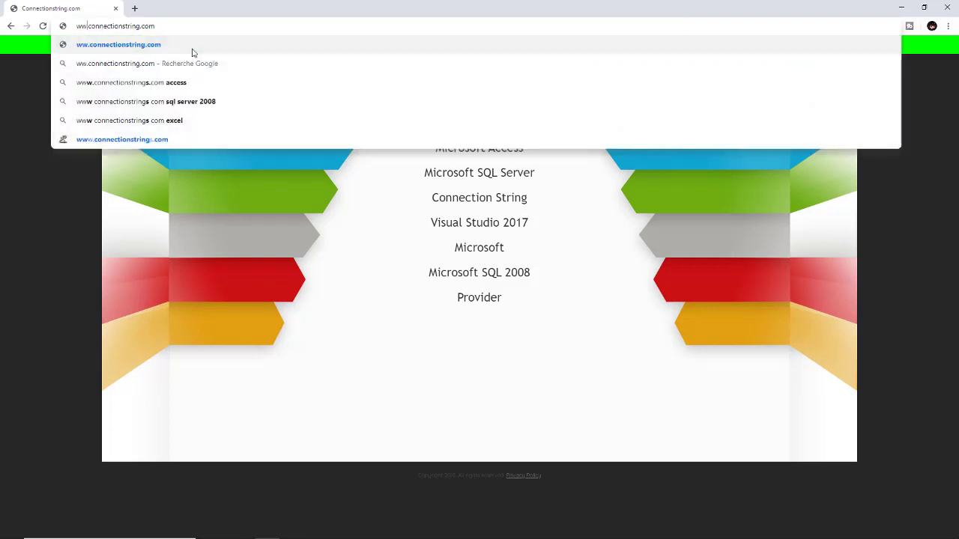
type("w")
left_click(193, 52)
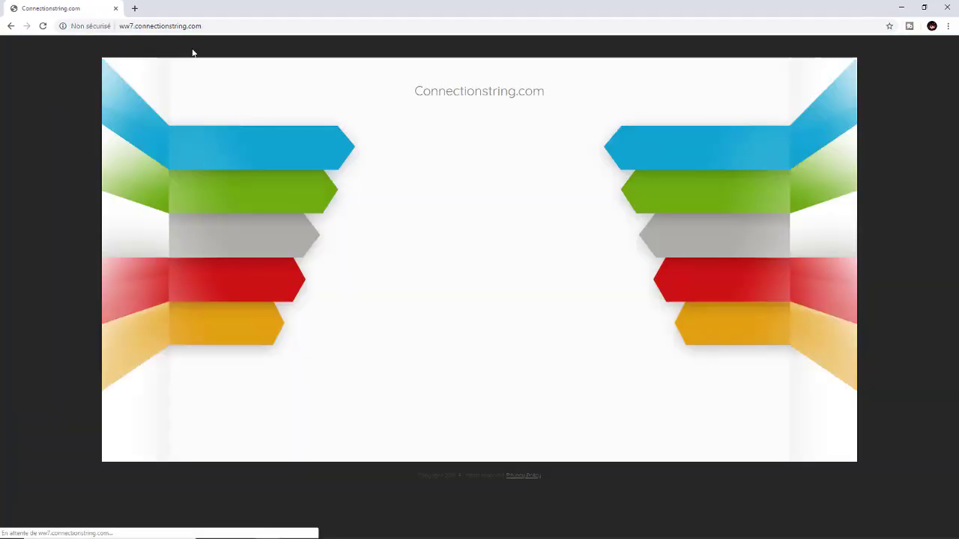
left_click(133, 26)
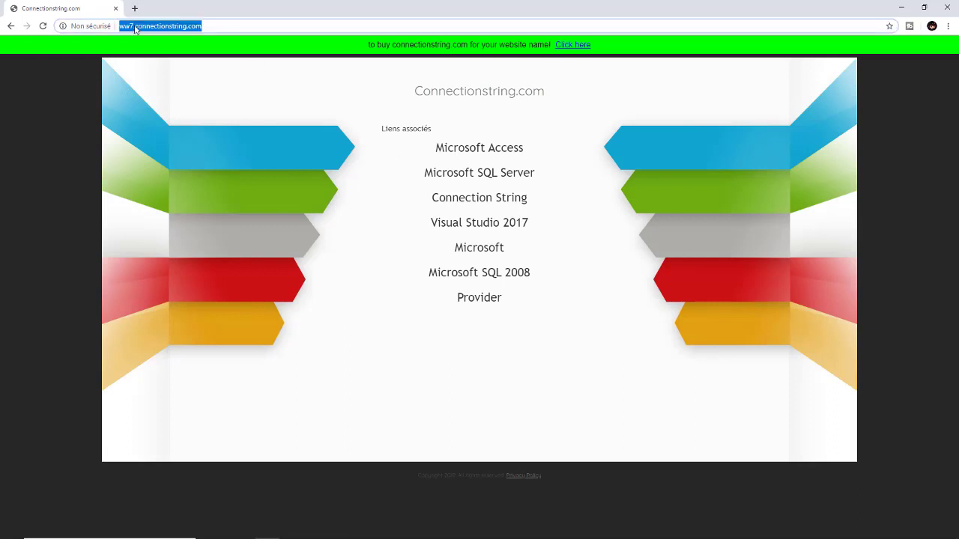
left_click(131, 27)
key("BackSpace")
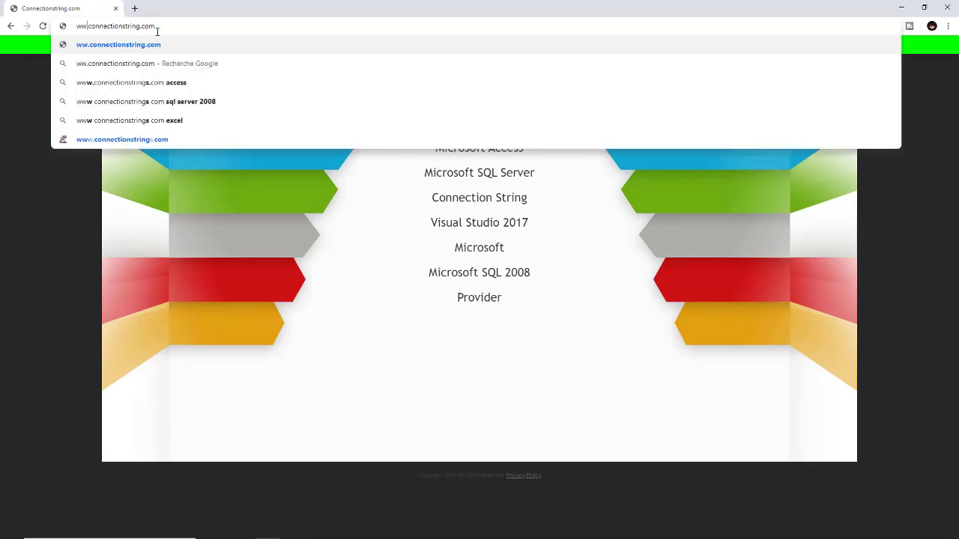
type("w")
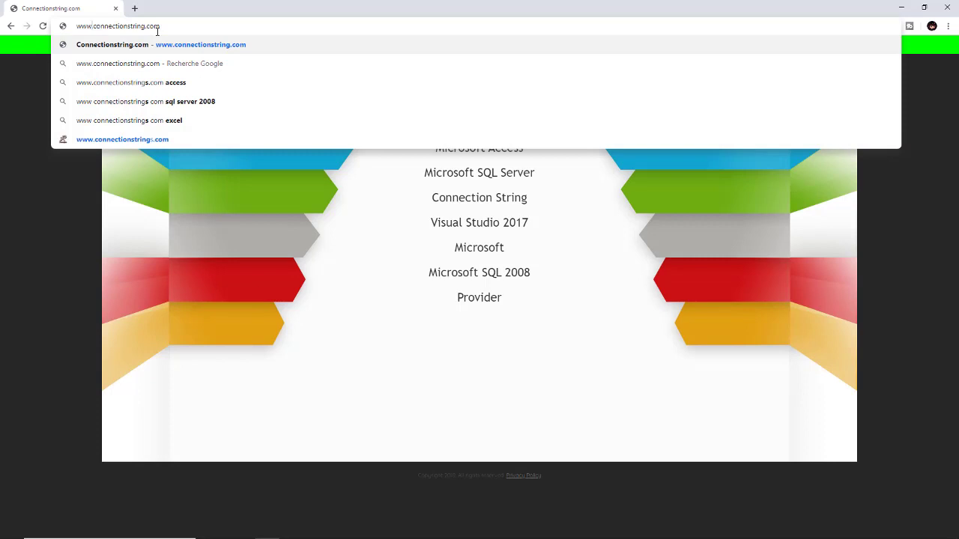
left_click(127, 64)
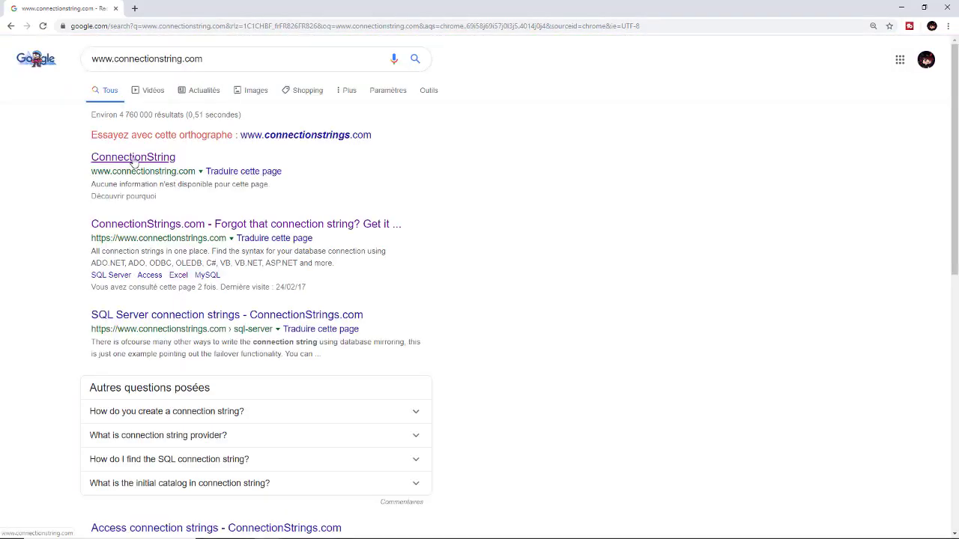
Try the ConnectionString result's Microsoft Access link, then open ConnectionStrings.com from Google instead
left_click(133, 158)
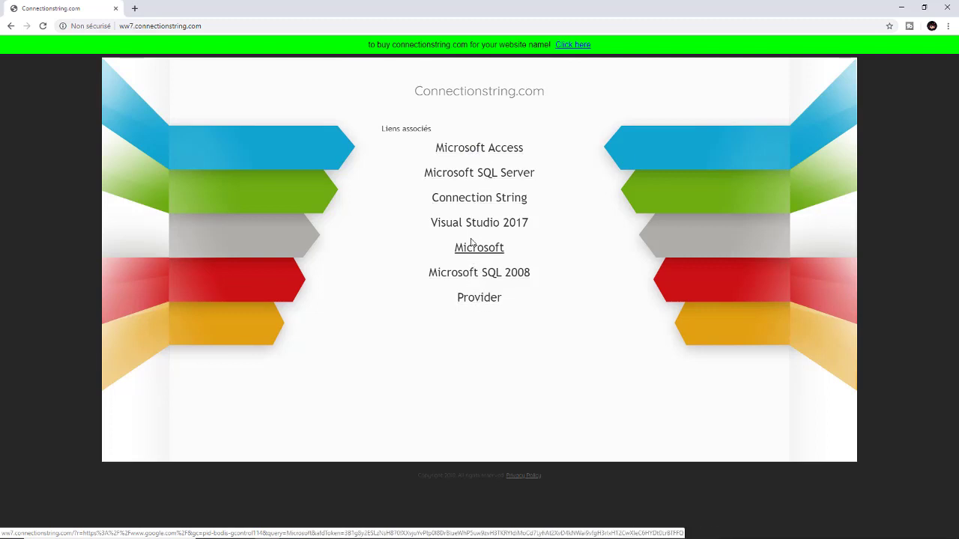
left_click(479, 148)
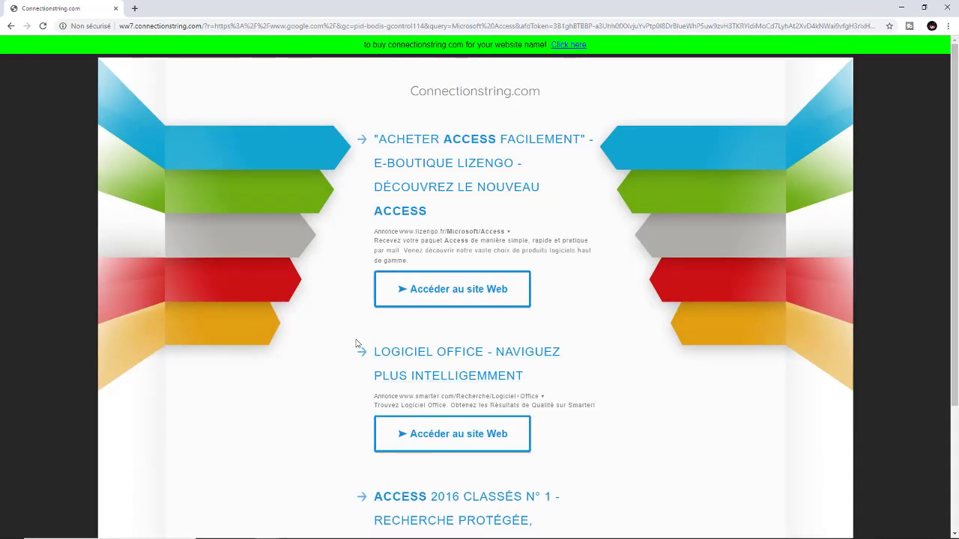
scroll(356, 341, "down", 3)
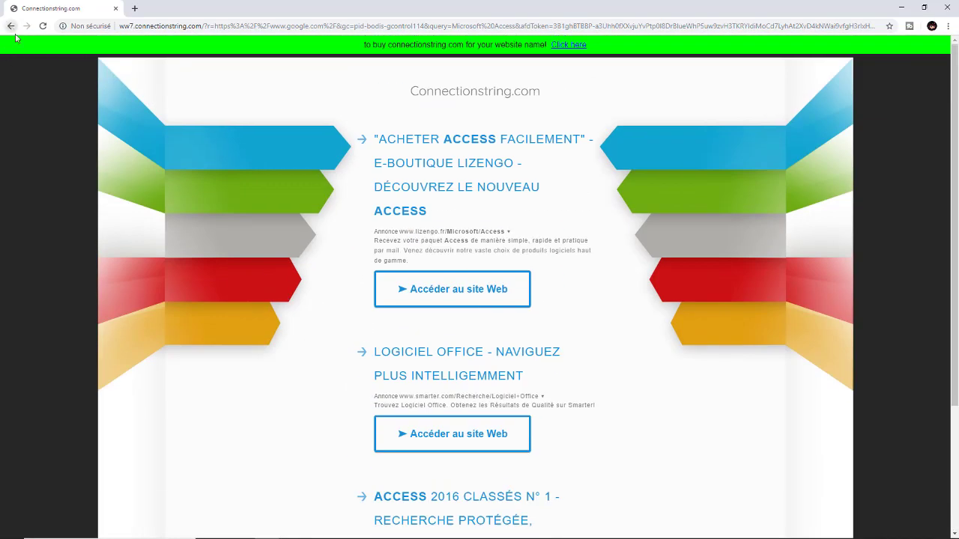
left_click(11, 26)
key("alt+Left")
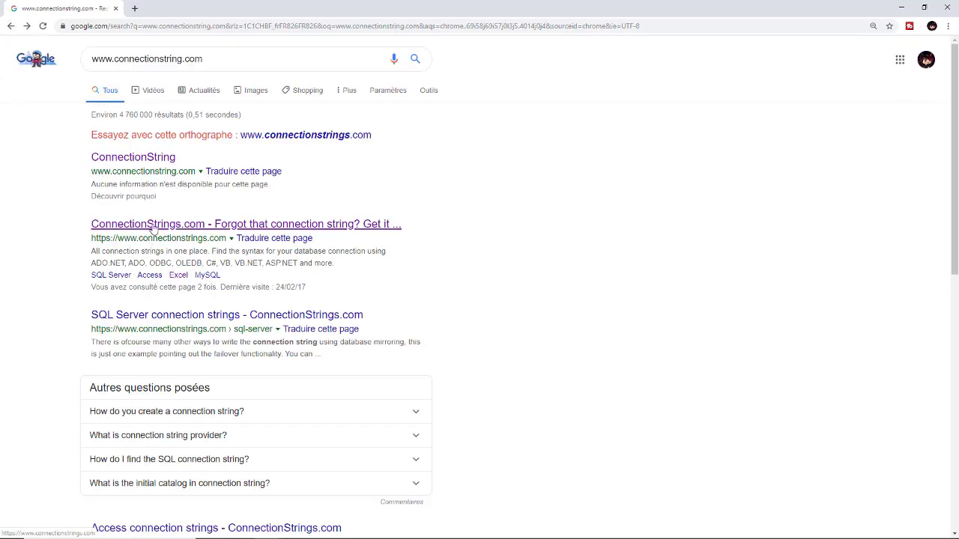
left_click(153, 226)
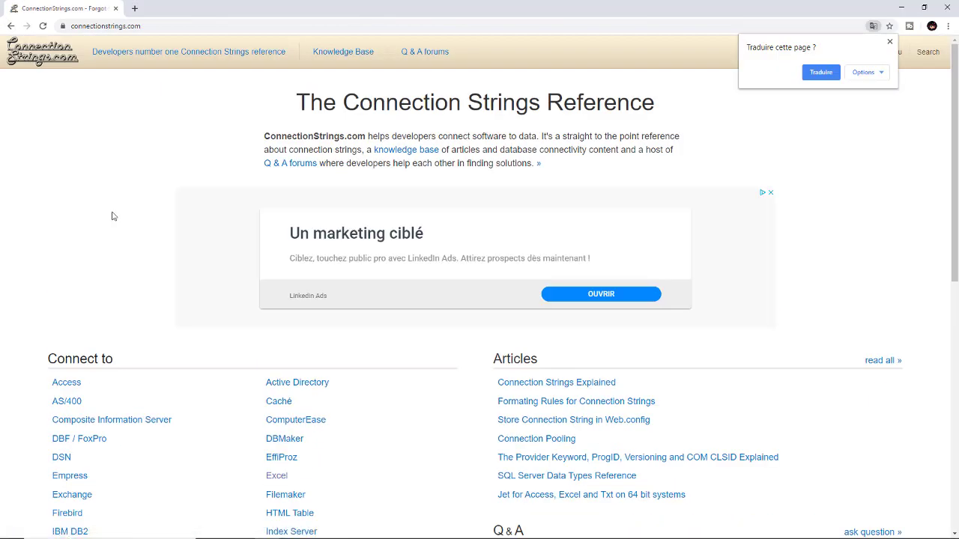
scroll(152, 207, "down", 2)
scroll(151, 207, "down", 2)
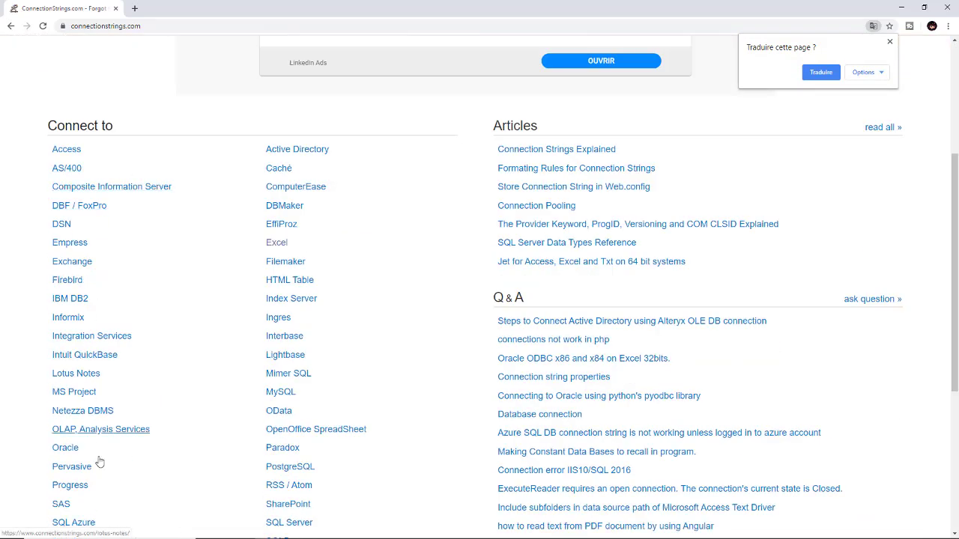
scroll(96, 446, "down", 1)
scroll(96, 446, "down", 3)
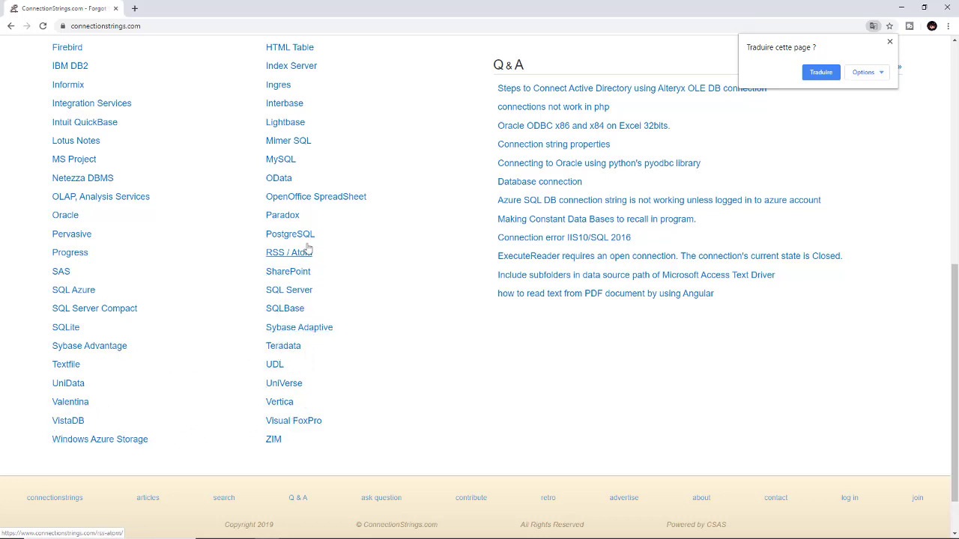
scroll(307, 233, "up", 3)
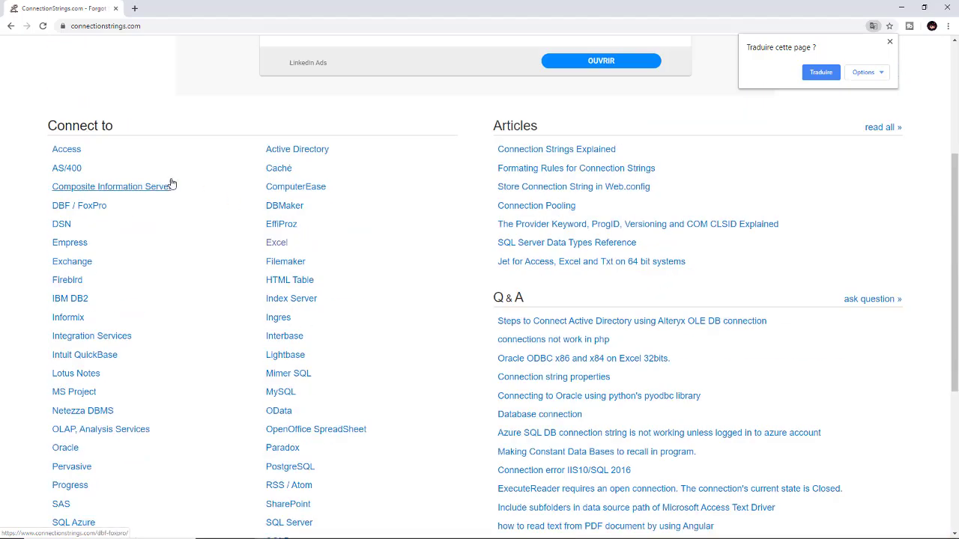
left_click(63, 150)
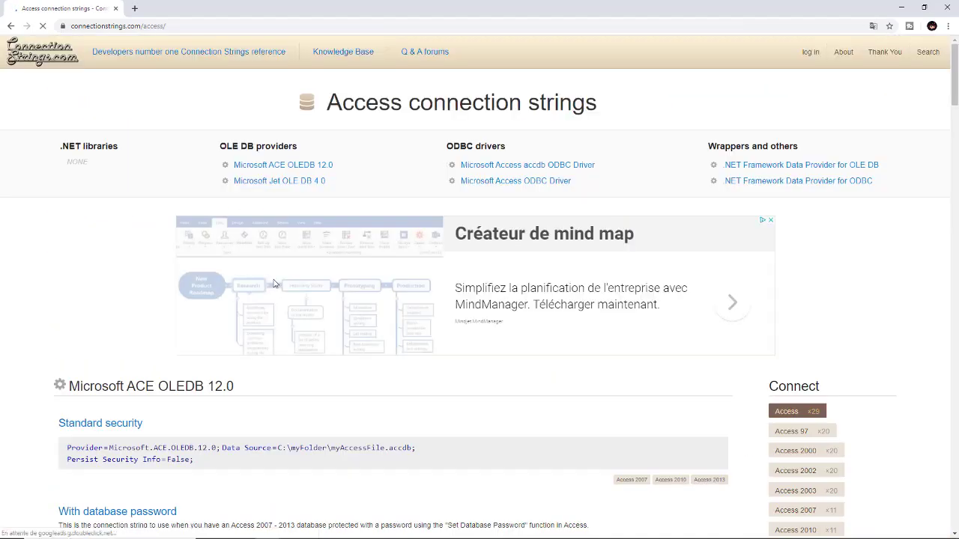
scroll(273, 282, "down", 2)
scroll(273, 281, "down", 5)
scroll(274, 282, "down", 3)
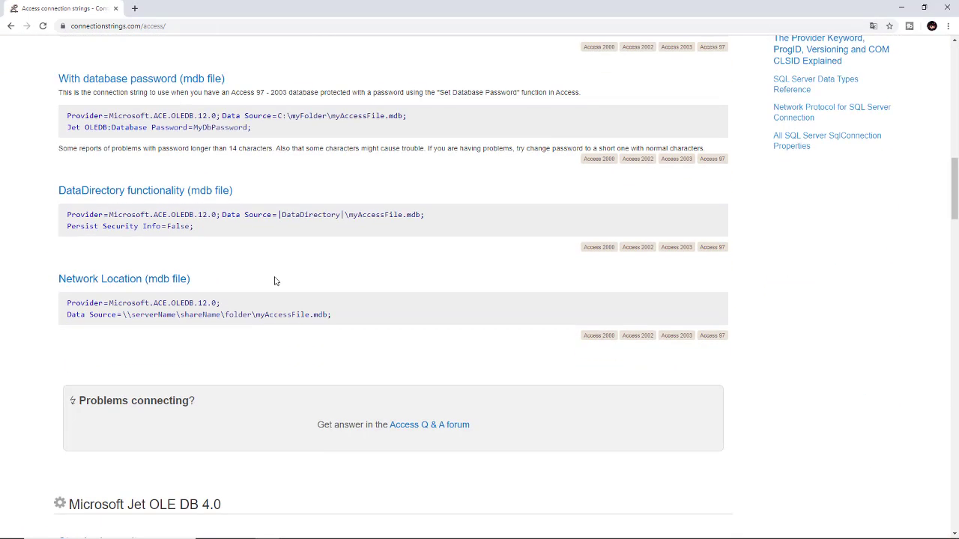
scroll(275, 280, "down", 3)
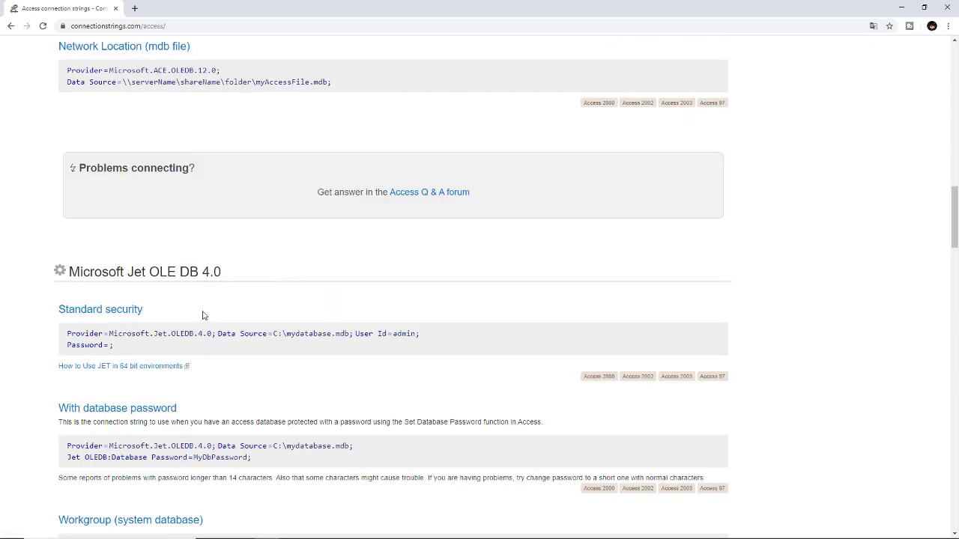
scroll(202, 315, "down", 3)
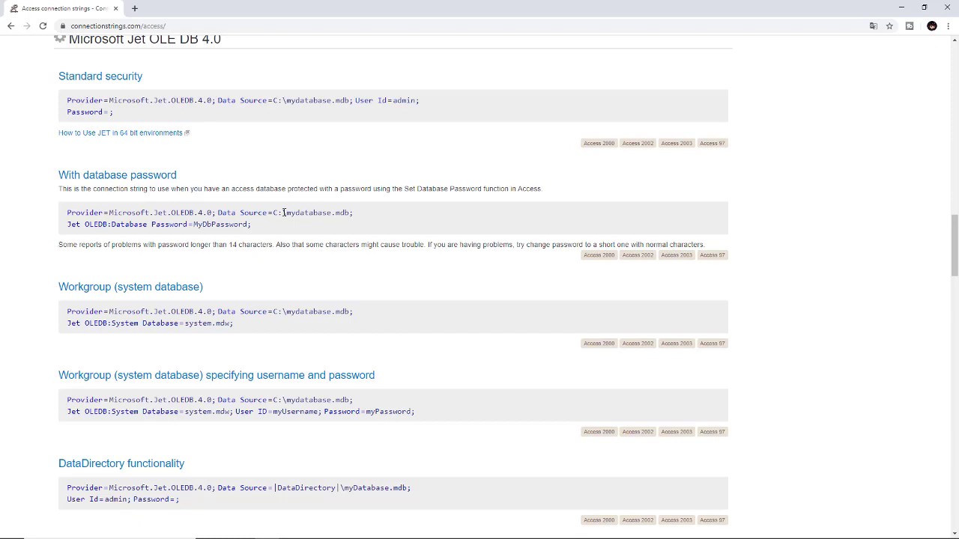
scroll(257, 356, "down", 3)
scroll(247, 338, "down", 3)
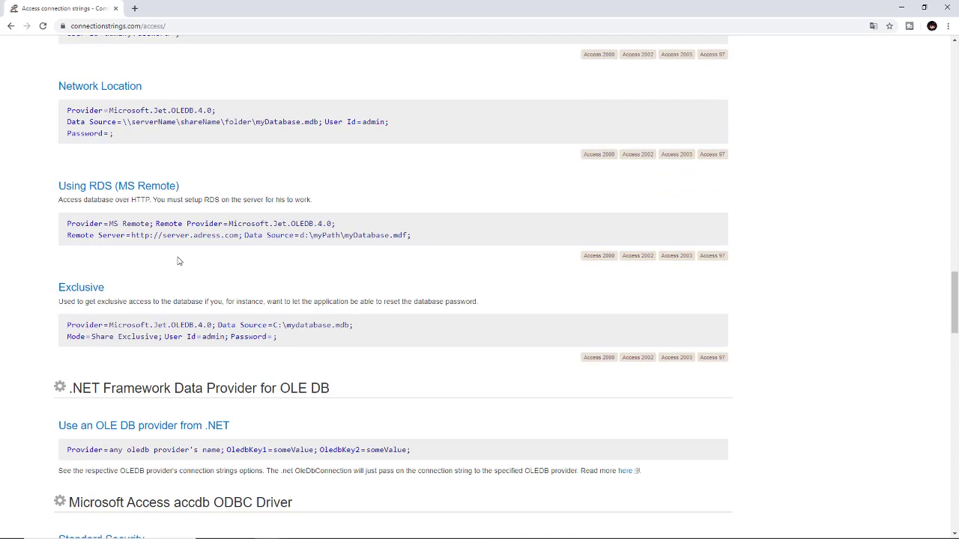
scroll(177, 259, "down", 3)
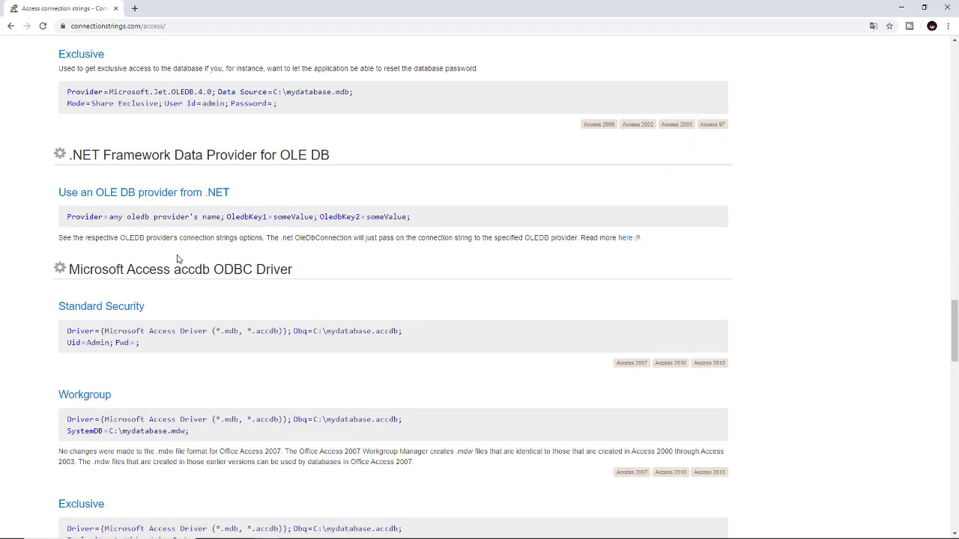
scroll(177, 257, "down", 3)
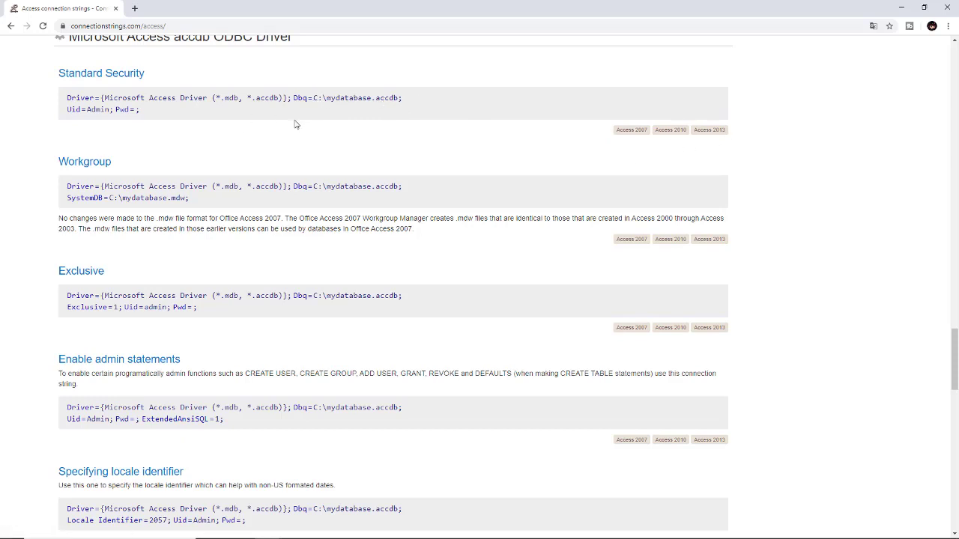
scroll(295, 124, "down", 1)
scroll(296, 124, "down", 3)
scroll(295, 125, "down", 3)
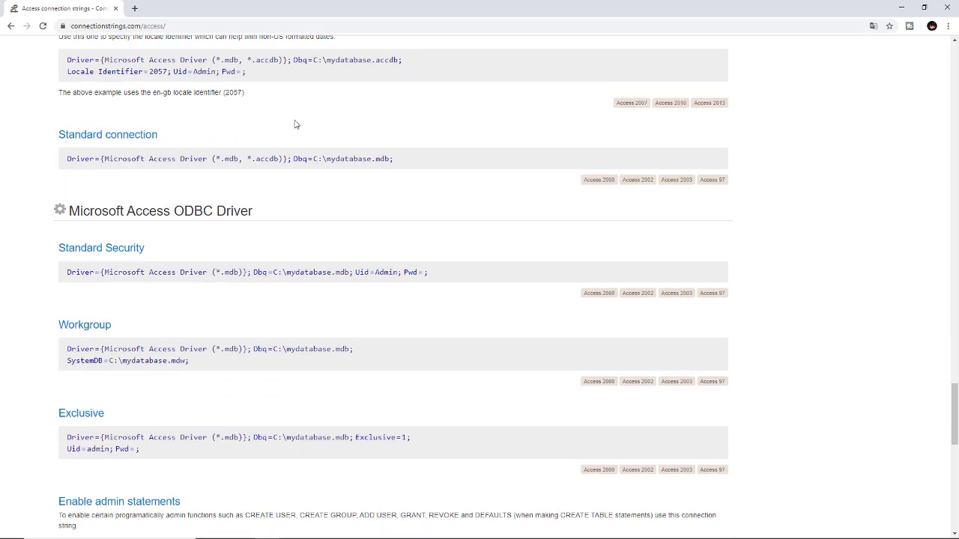
scroll(295, 124, "down", 2)
scroll(295, 125, "up", 15)
scroll(295, 124, "up", 10)
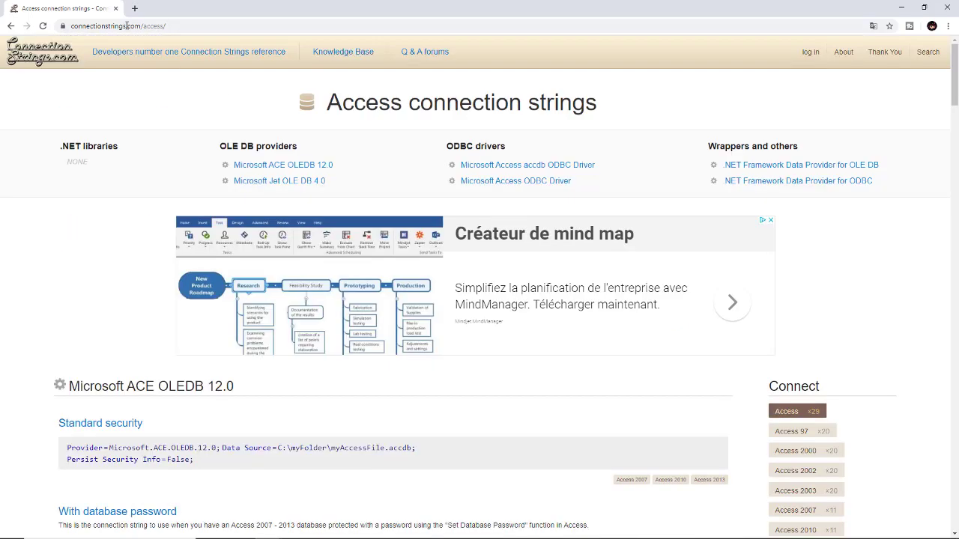
Go back to the home page, open SQL Server under Connect to, and browse its example strings
left_click(12, 26)
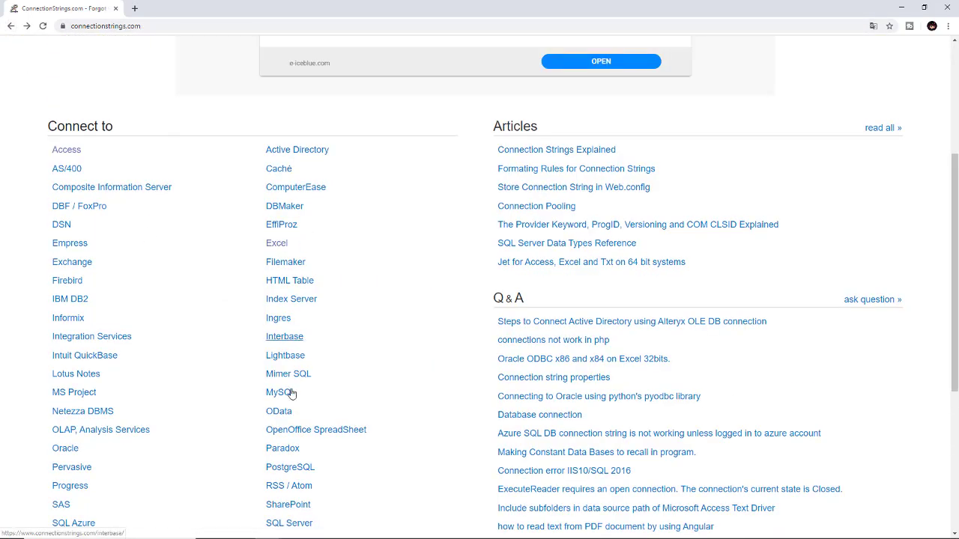
scroll(369, 392, "down", 3)
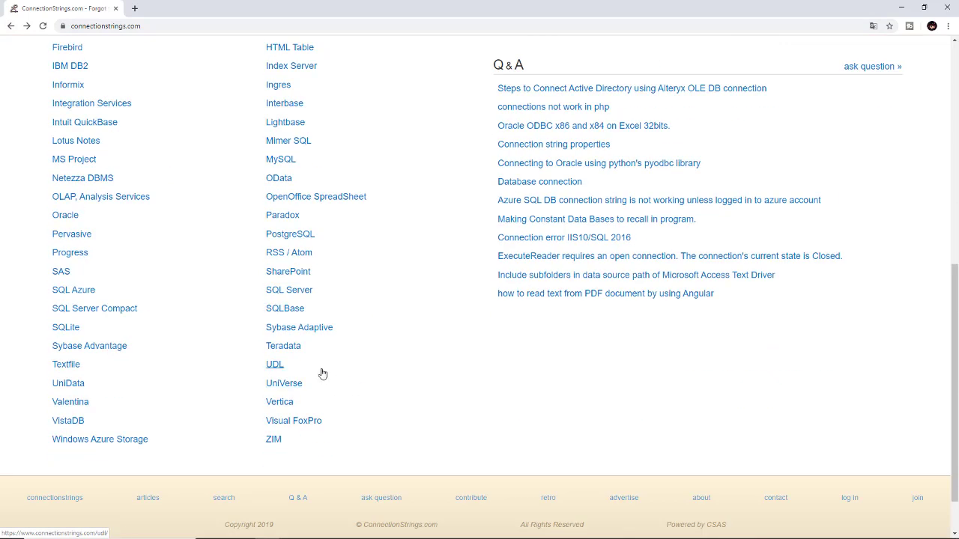
left_click(287, 298)
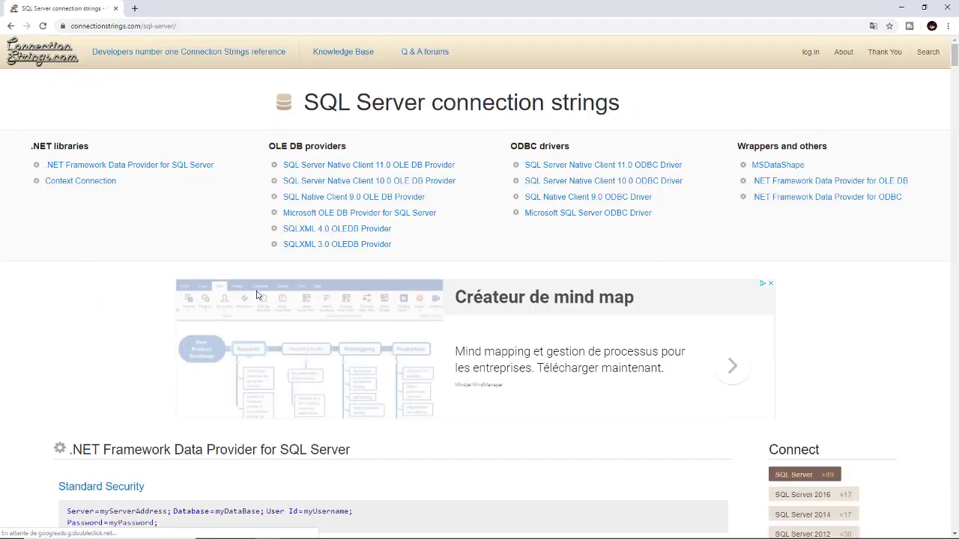
scroll(241, 282, "down", 3)
scroll(241, 282, "up", 3)
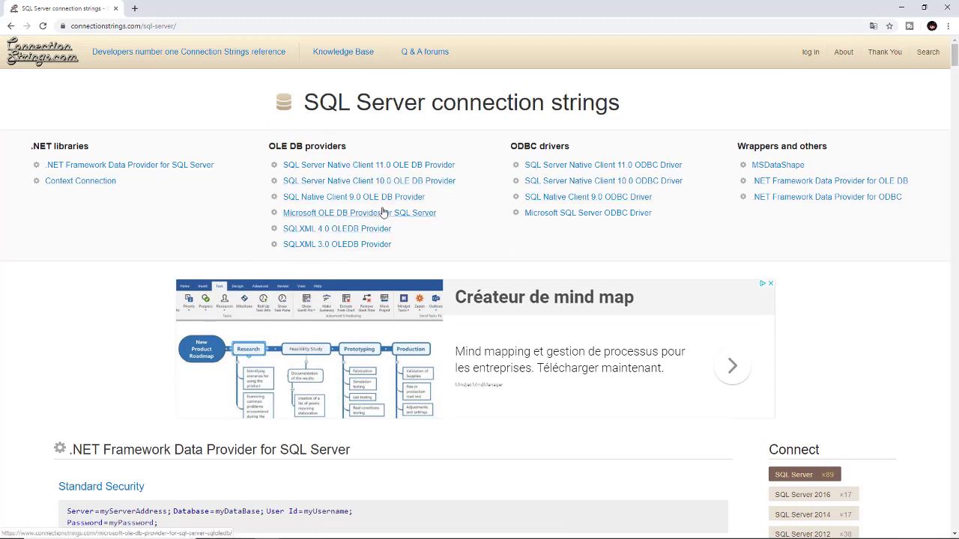
scroll(360, 221, "down", 6)
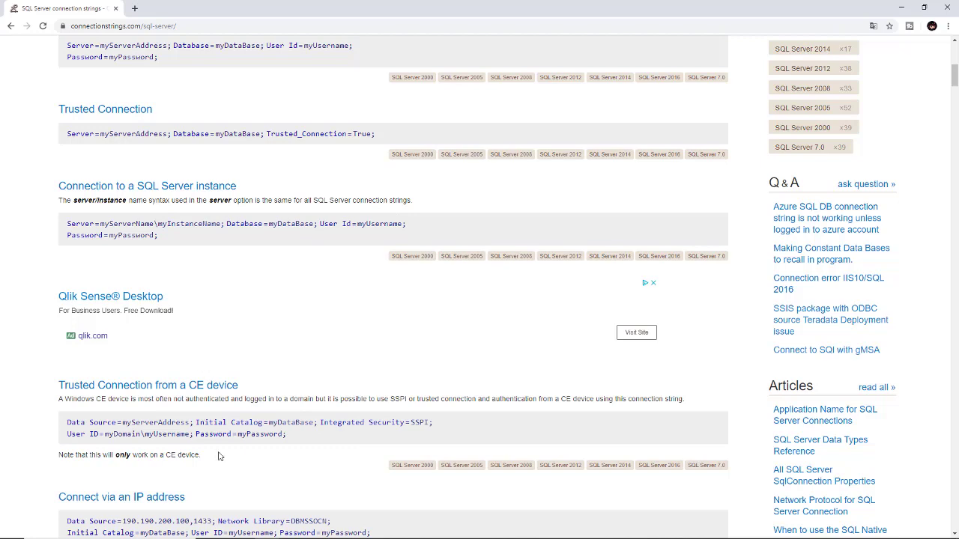
scroll(230, 452, "down", 5)
scroll(234, 443, "down", 2)
scroll(169, 218, "down", 3)
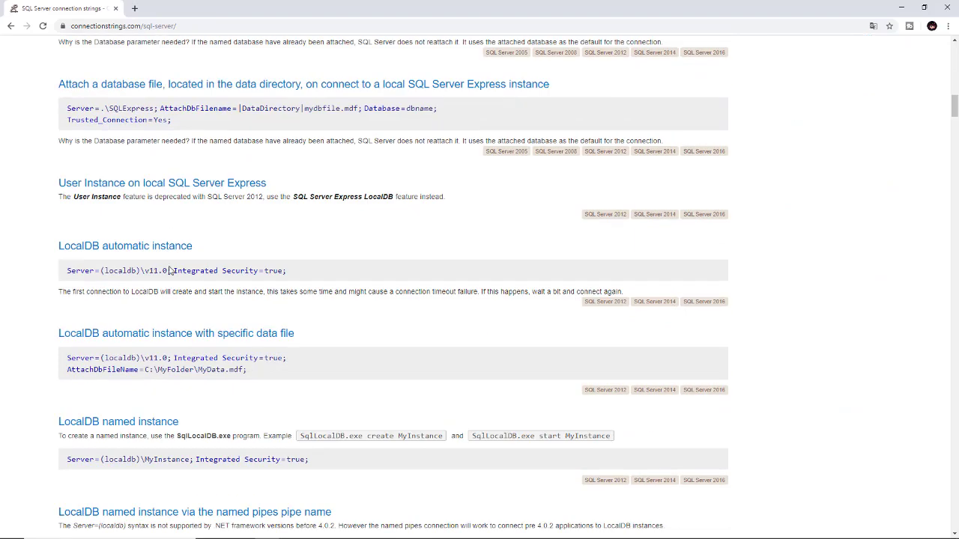
scroll(172, 271, "down", 2)
key("Home")
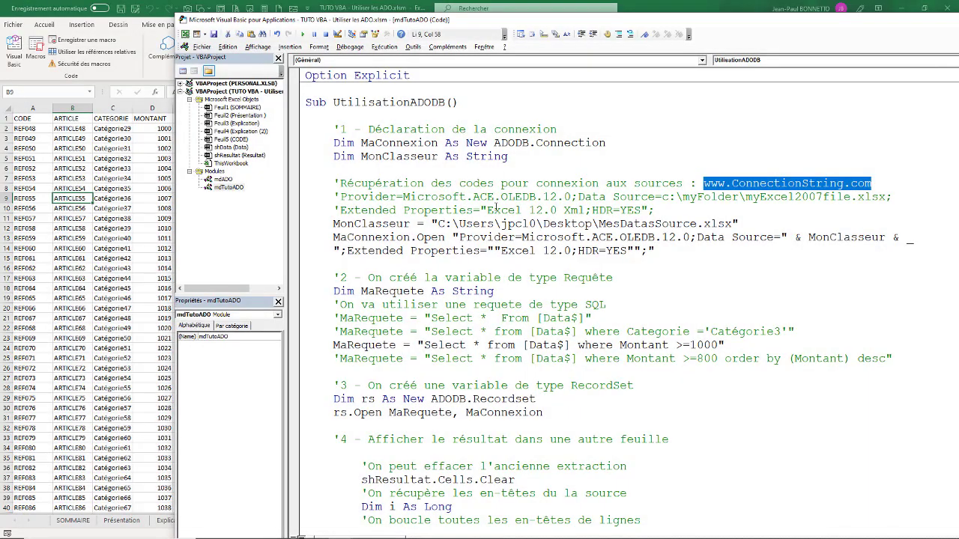
Back in the VBA code, highlight the New ADODB.Connection declaration and the from [Data$] where clause
left_click(494, 169)
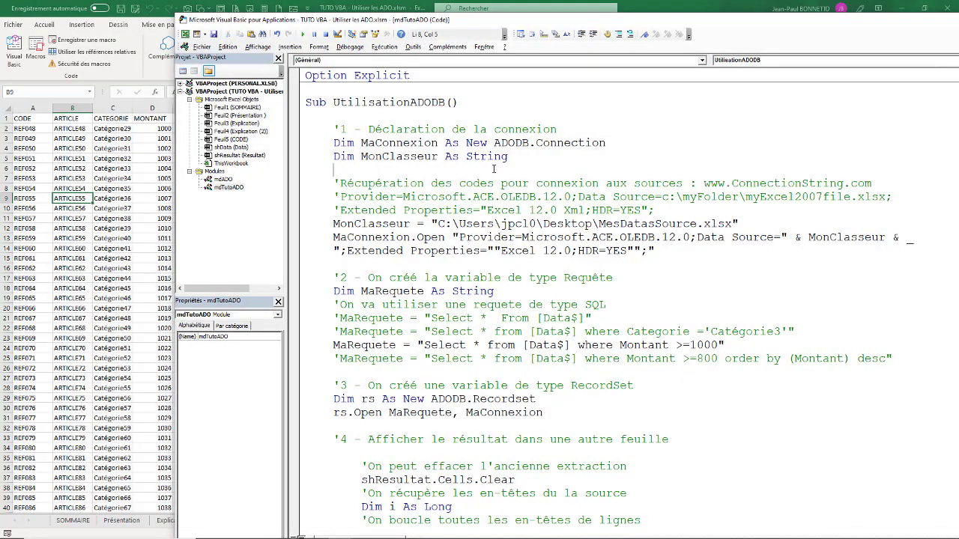
scroll(497, 163, "down", 1)
scroll(497, 163, "down", 2)
scroll(497, 163, "down", 1)
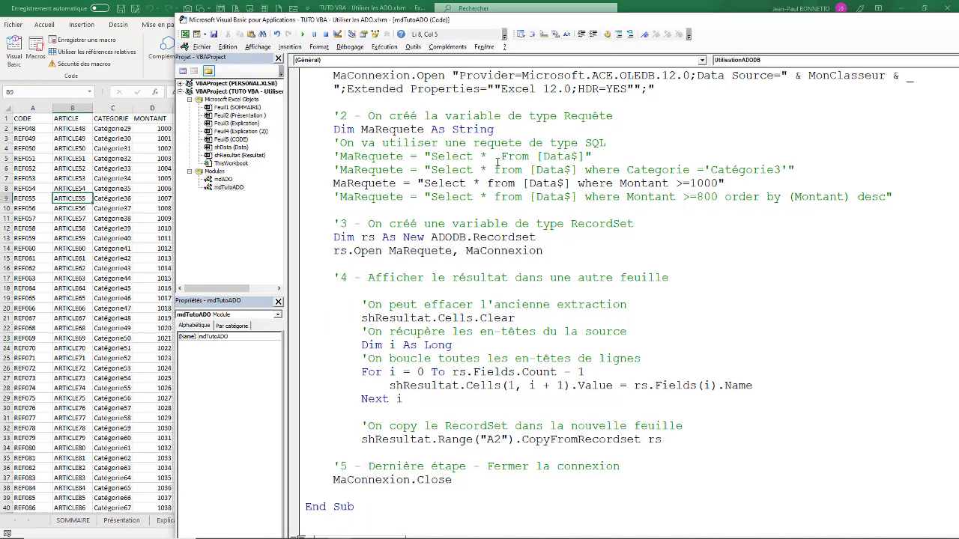
scroll(403, 378, "up", 2)
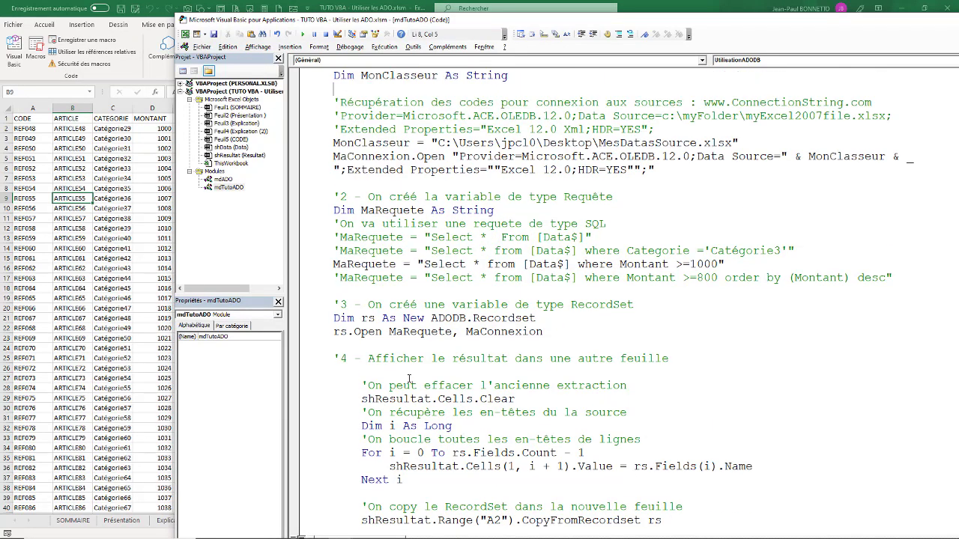
scroll(412, 360, "up", 2)
left_click_drag(459, 143, 404, 153)
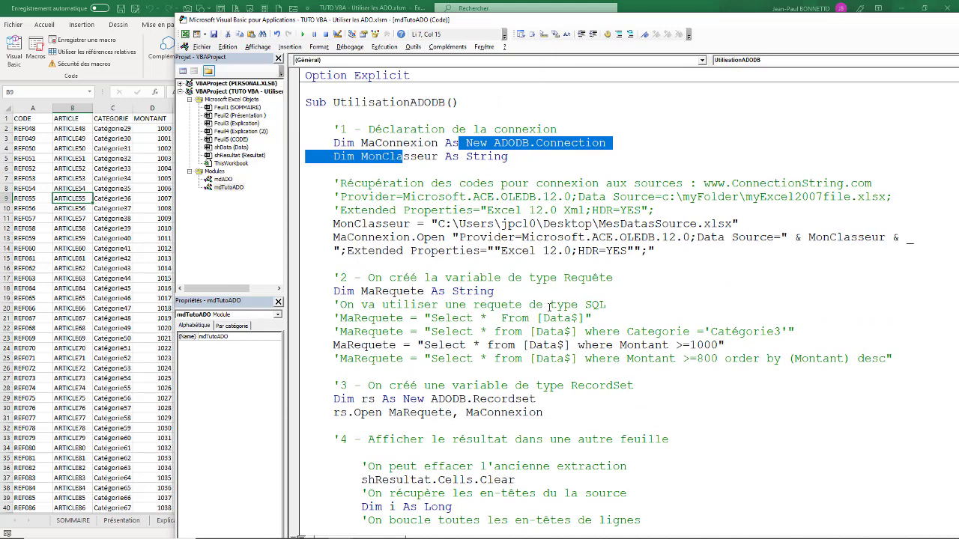
left_click_drag(605, 346, 500, 346)
Highlight the query and connection arguments passed to rs.Open, then clear the selection
scroll(506, 332, "down", 1)
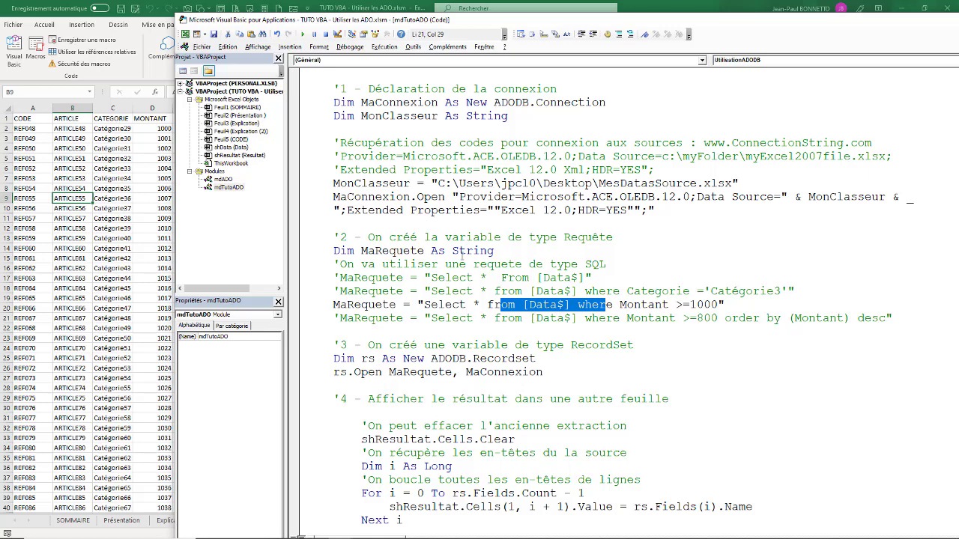
scroll(460, 264, "down", 1)
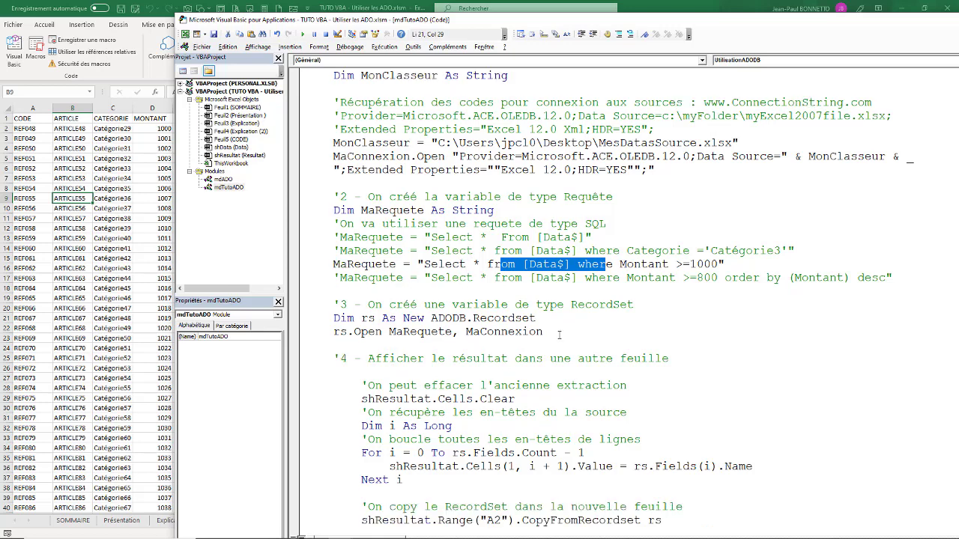
left_click_drag(560, 335, 420, 332)
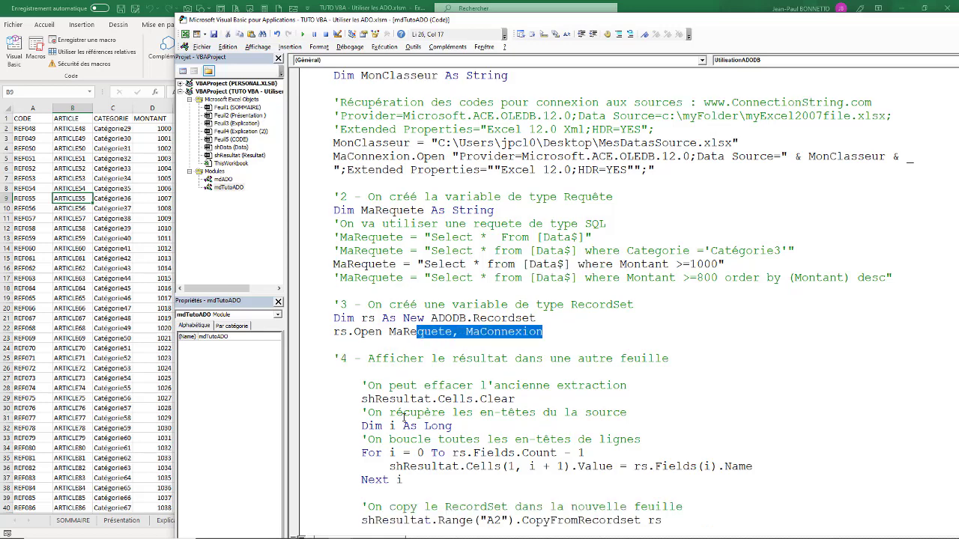
scroll(404, 417, "down", 2)
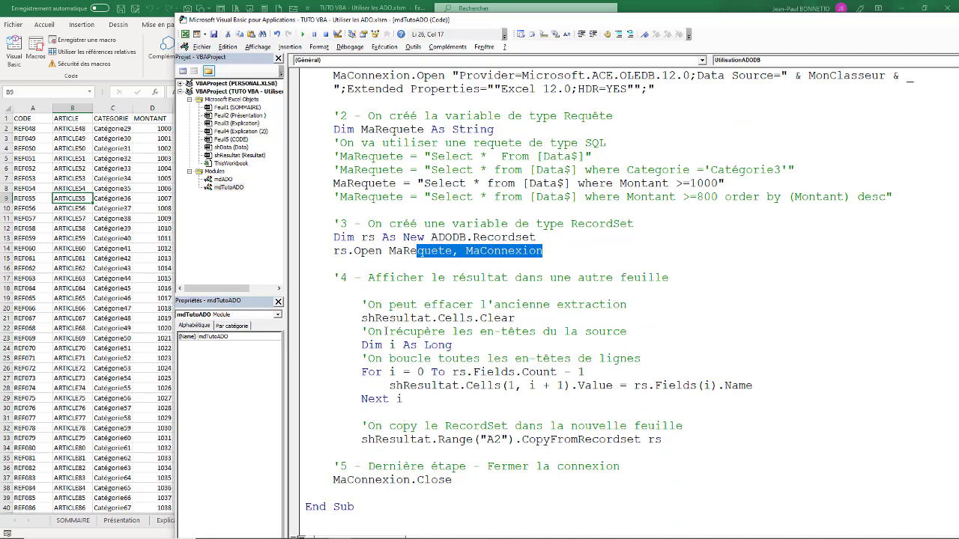
left_click(360, 374)
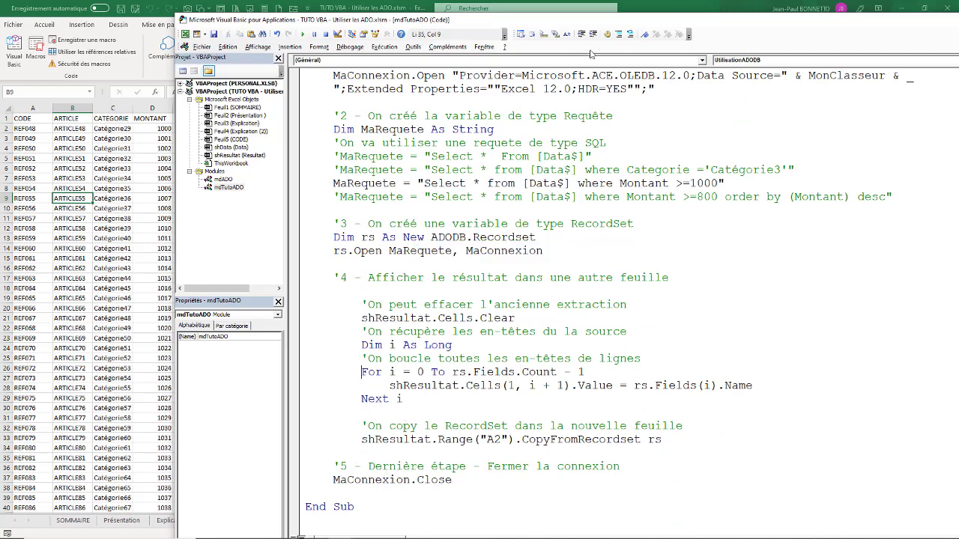
Maximize the code editor window and scroll back to the top of the macro
left_click_drag(592, 20, 484, 19)
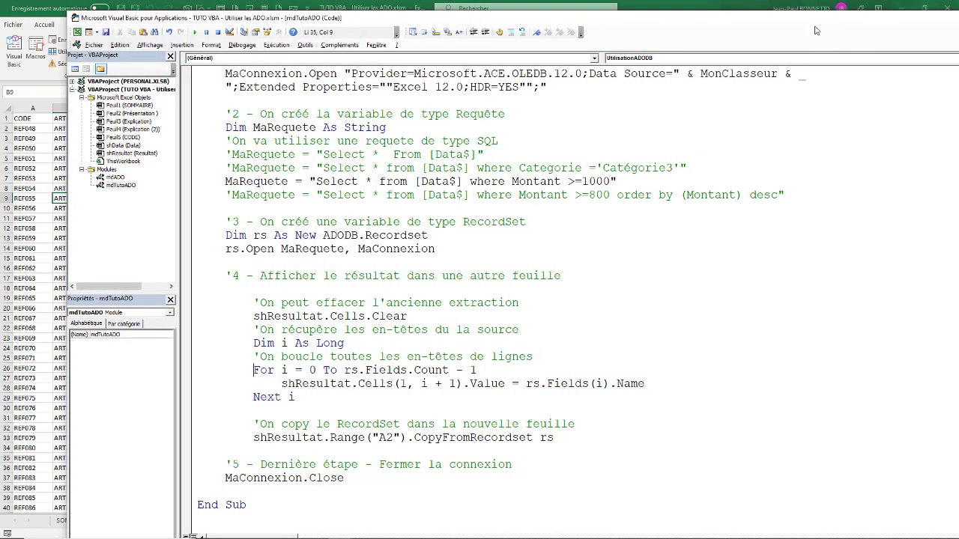
double_click(798, 22)
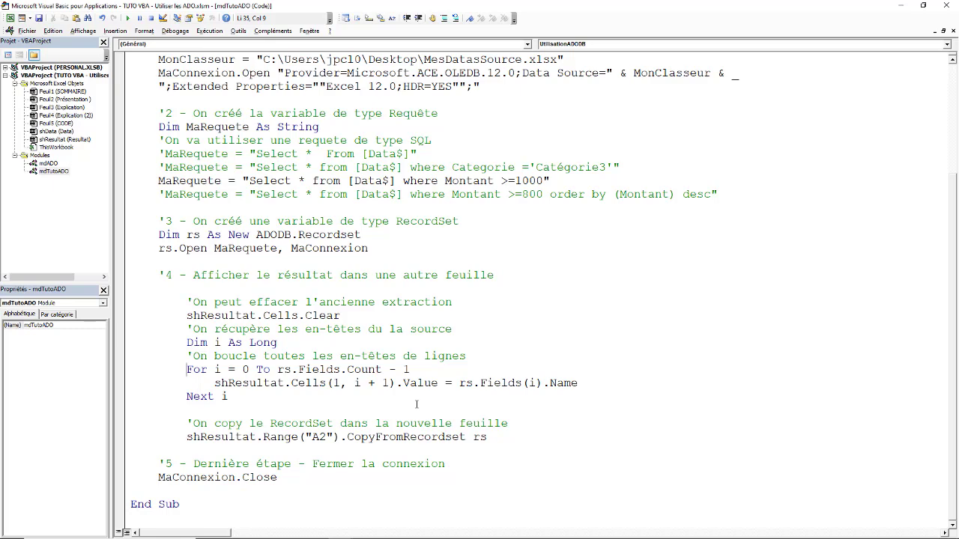
scroll(217, 88, "up", 2)
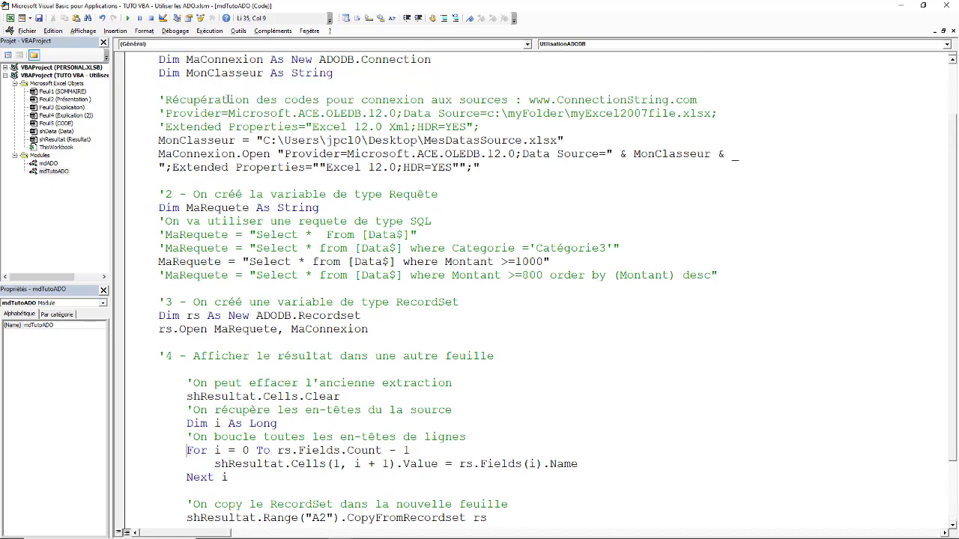
scroll(225, 99, "up", 2)
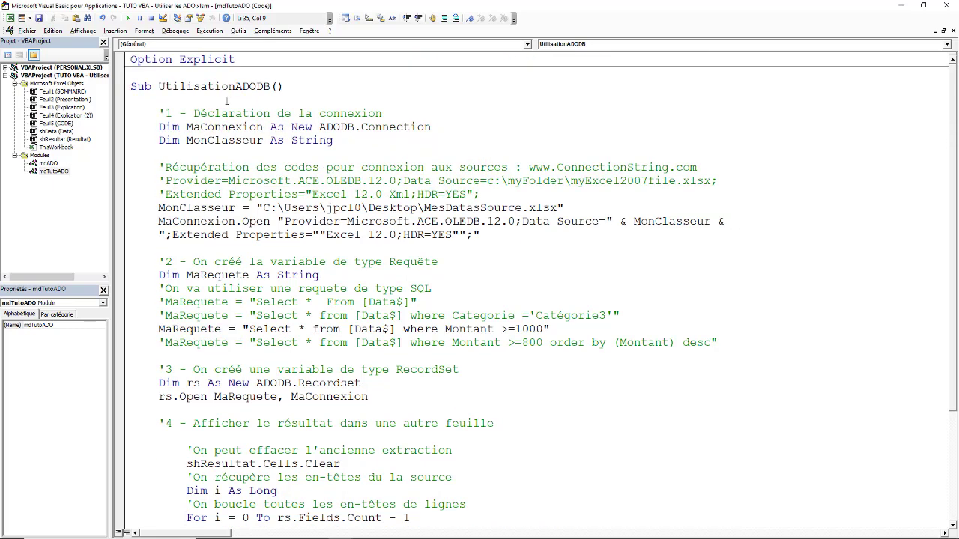